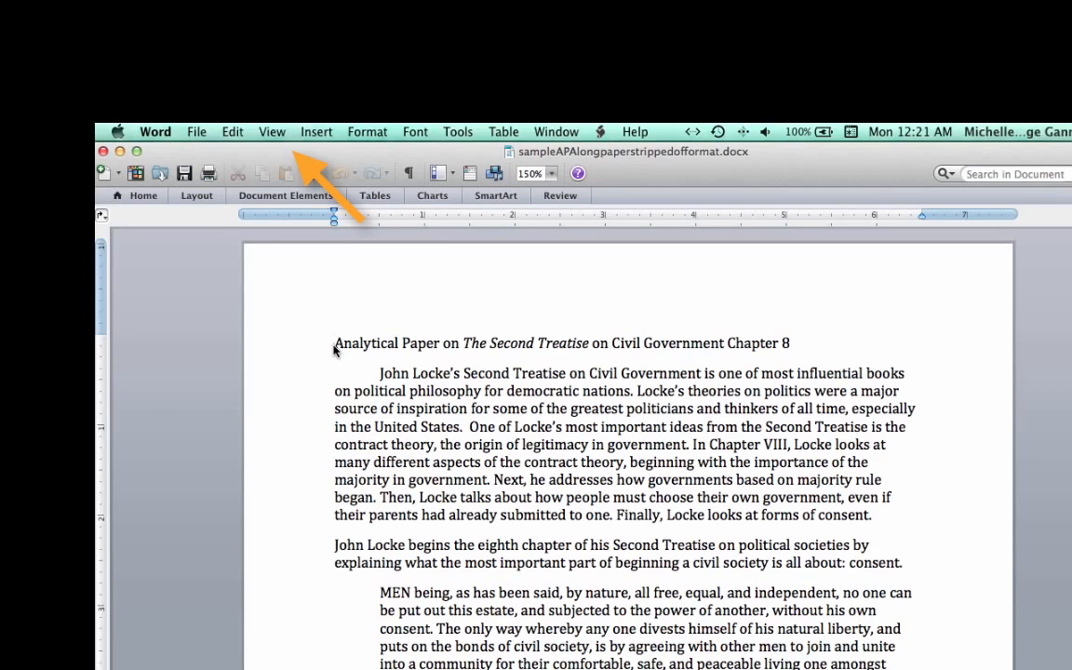
Show the formatting ribbon and bring up the Layout settings to confirm 1-inch margins
left_click(275, 136)
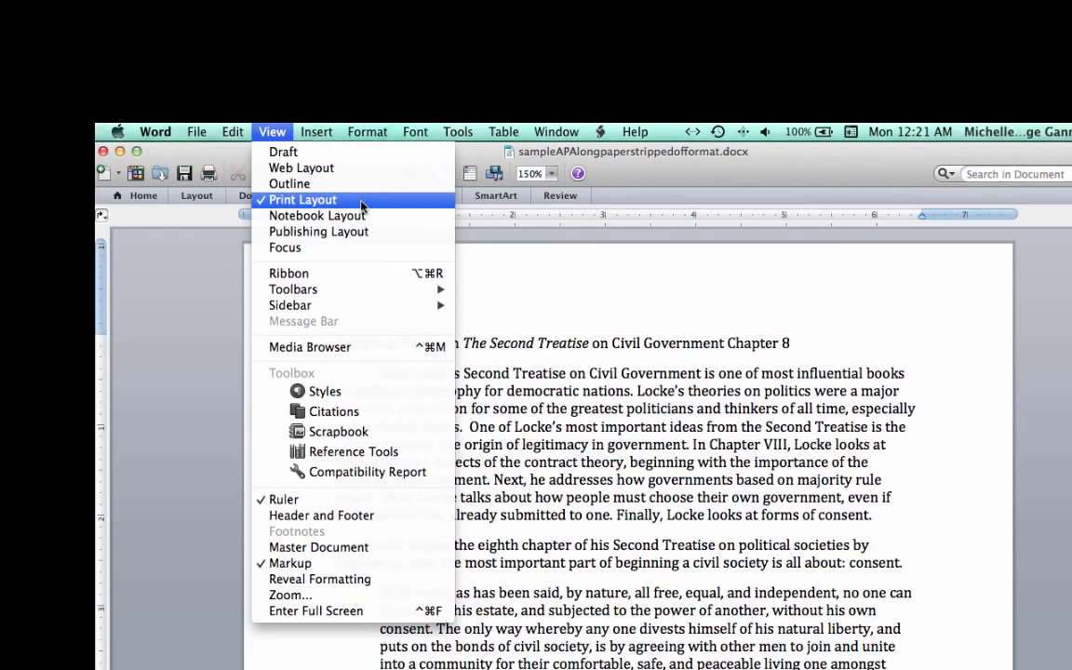
left_click(360, 281)
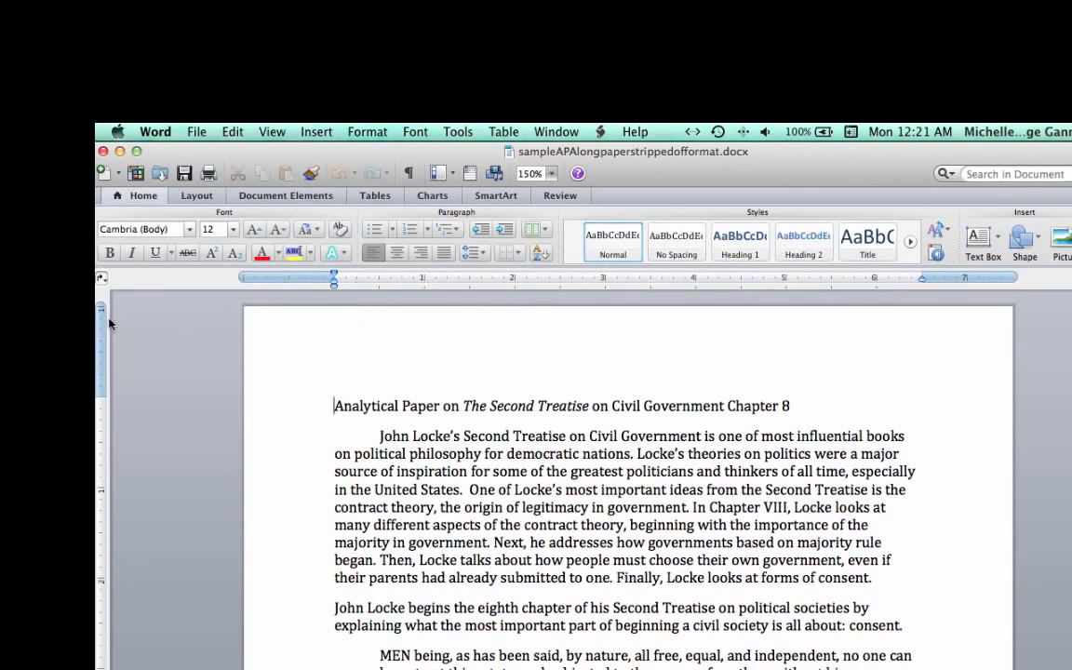
left_click(145, 197)
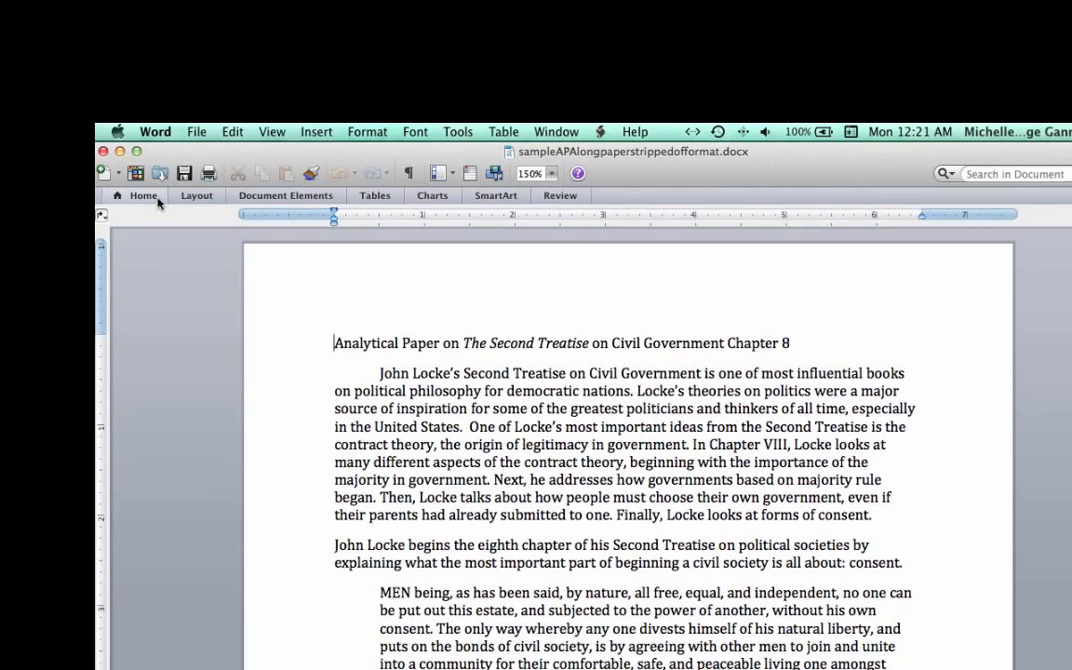
left_click(156, 200)
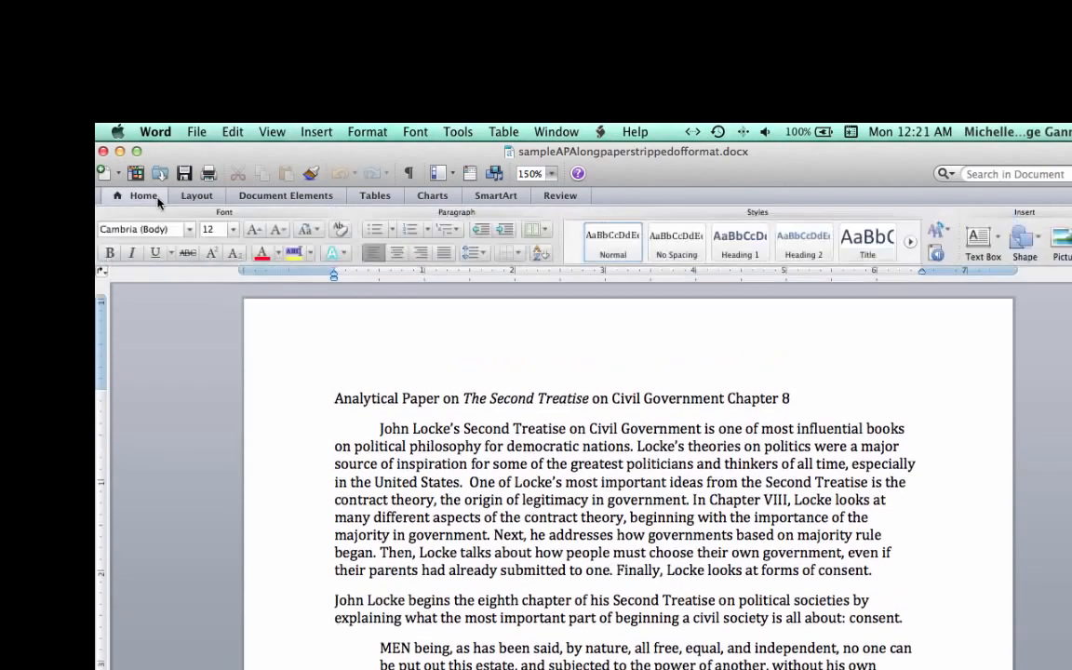
left_click(218, 199)
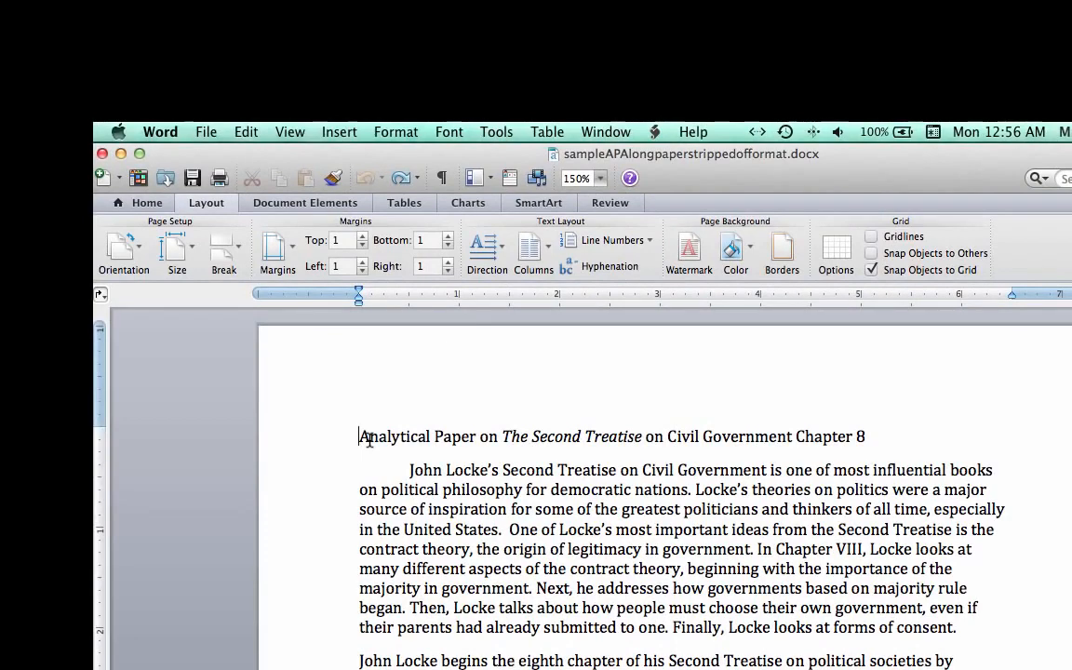
Select the entire essay and set it to Times New Roman, keeping the size at 12 pt
left_click(246, 131)
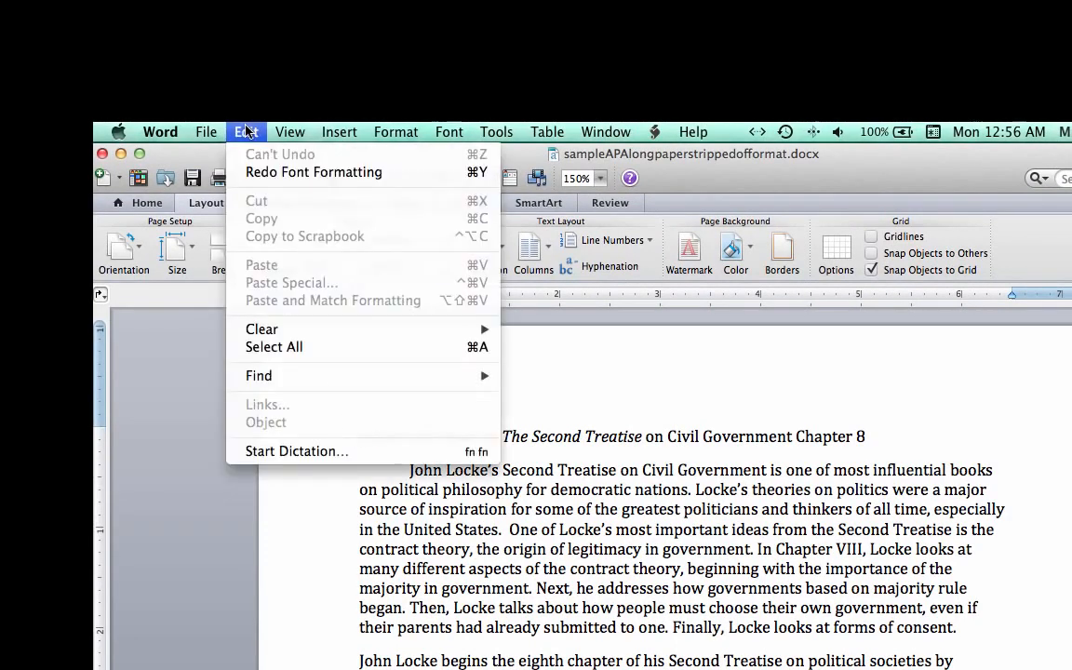
left_click(294, 347)
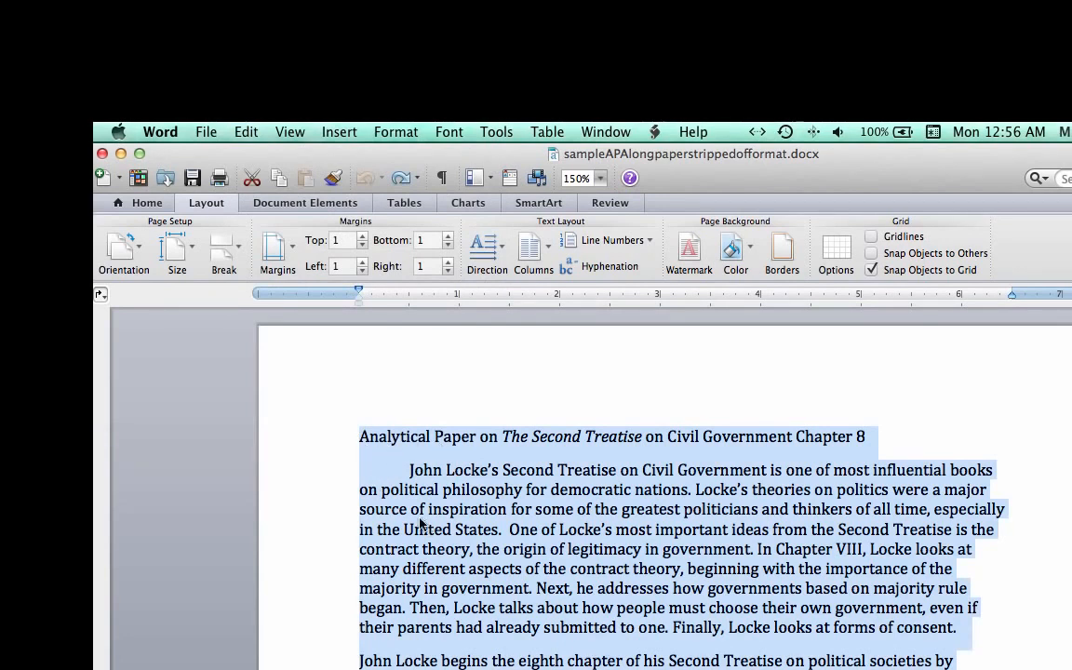
left_click(148, 203)
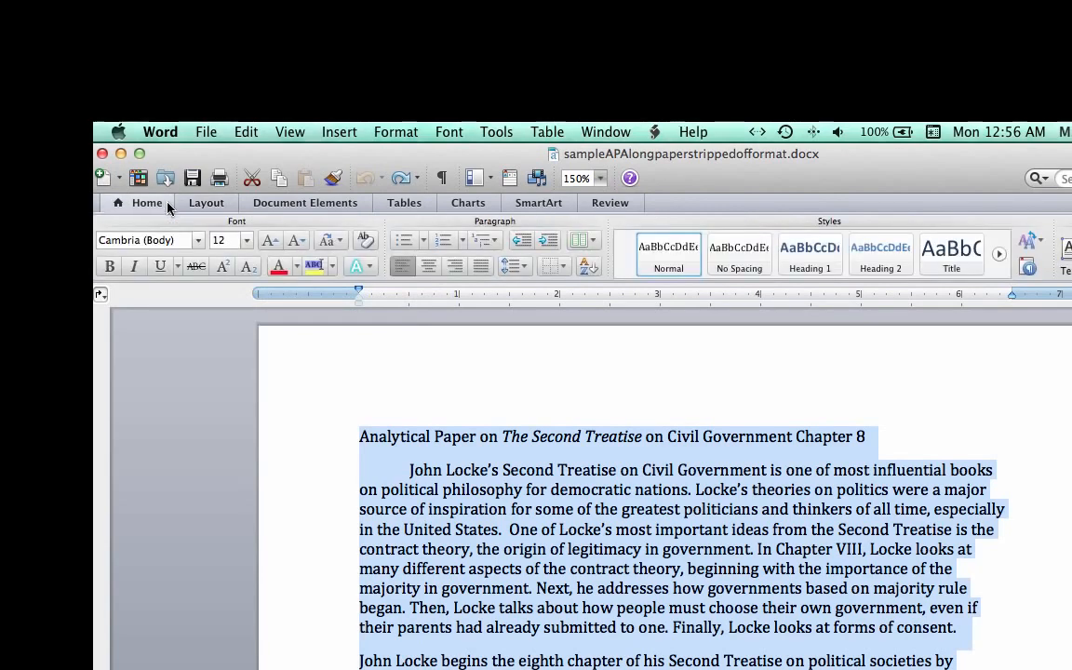
left_click(129, 242)
type("Times New Roman")
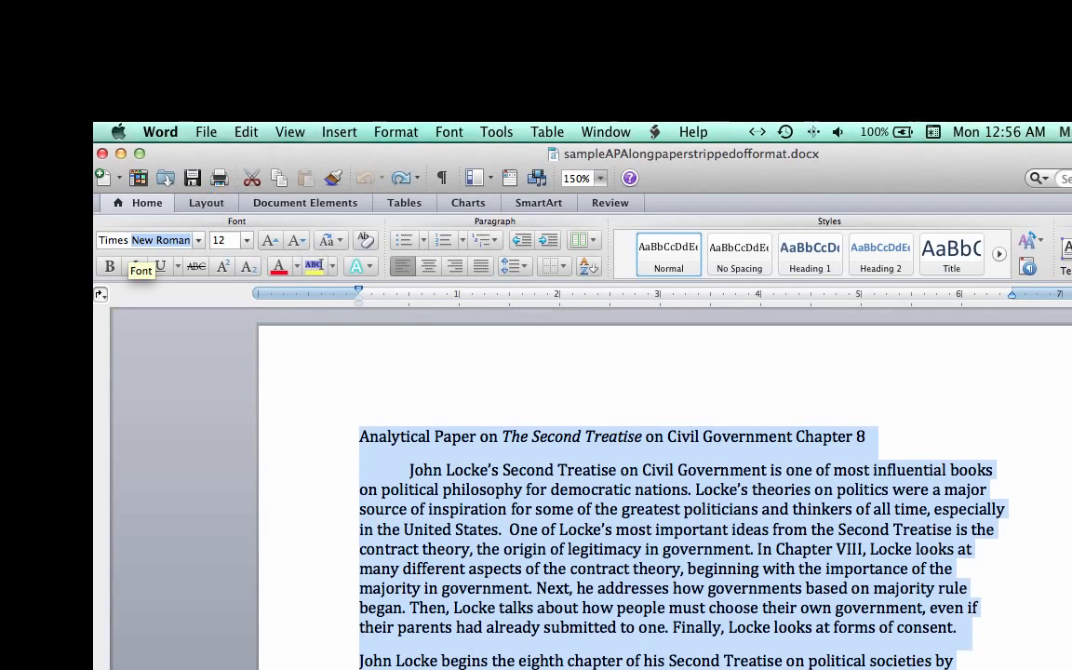
key("Return")
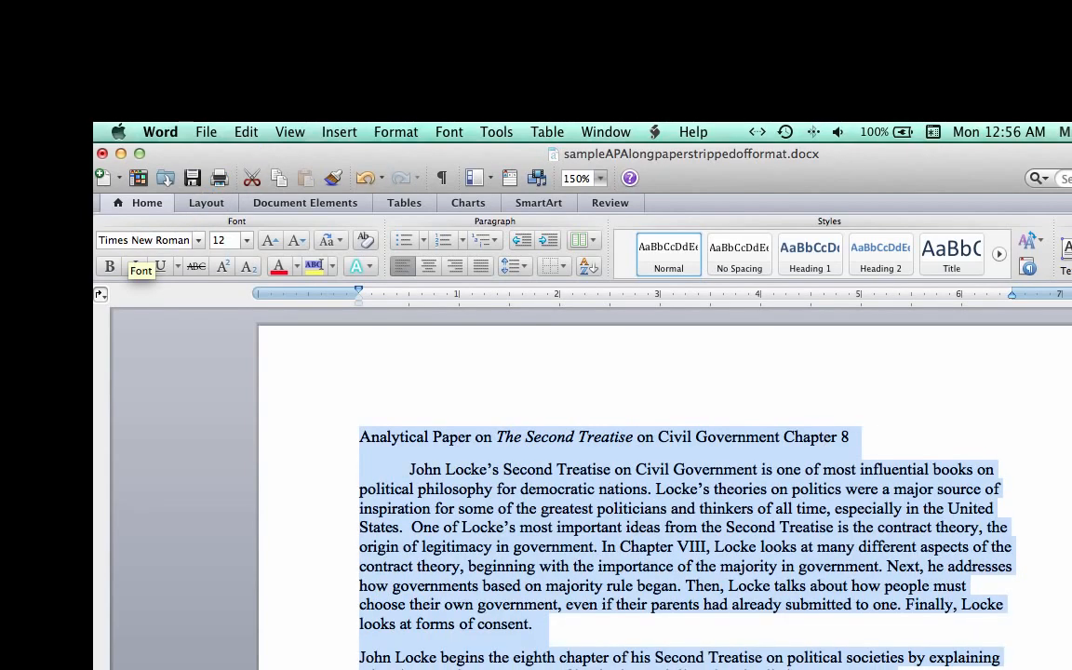
left_click(248, 241)
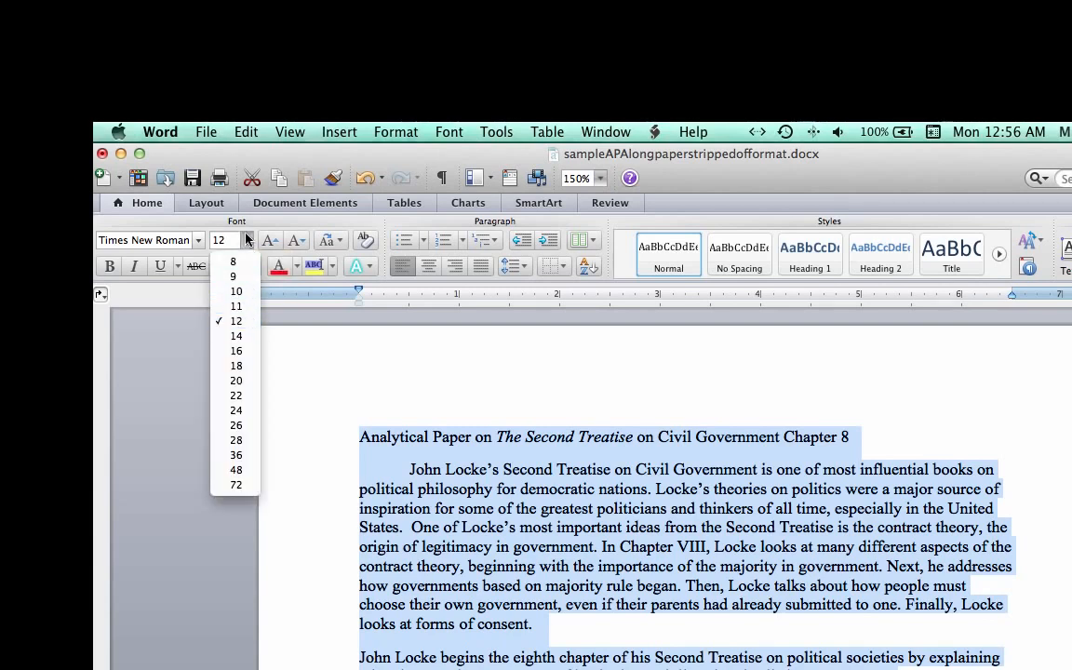
left_click(248, 240)
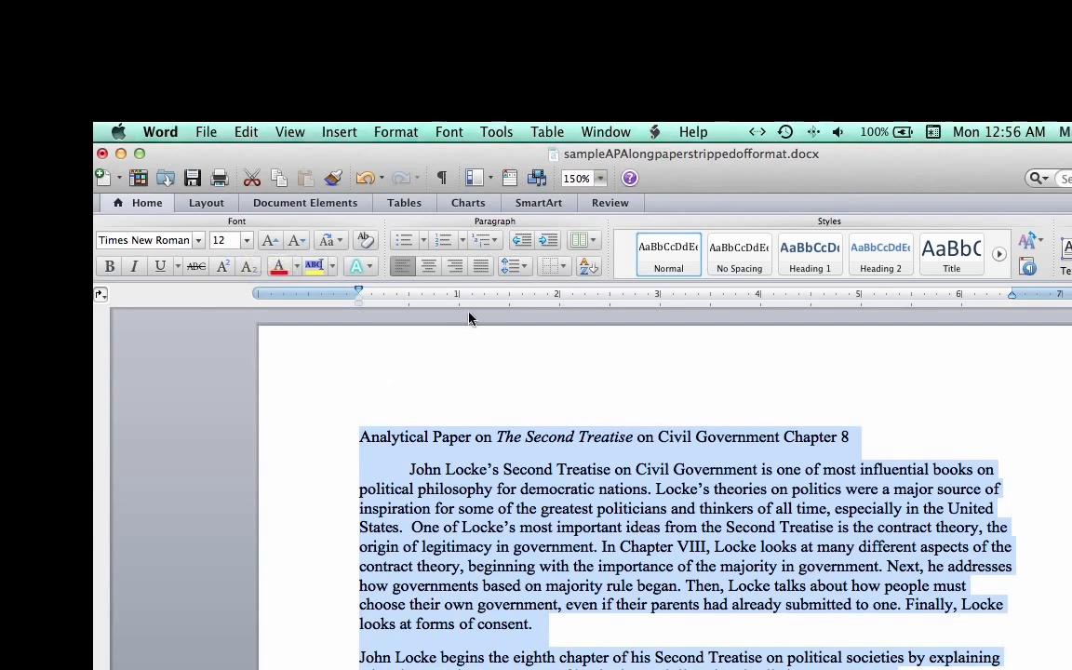
Set the essay to Double line spacing with 0 pt after paragraphs, then deselect
left_click(524, 269)
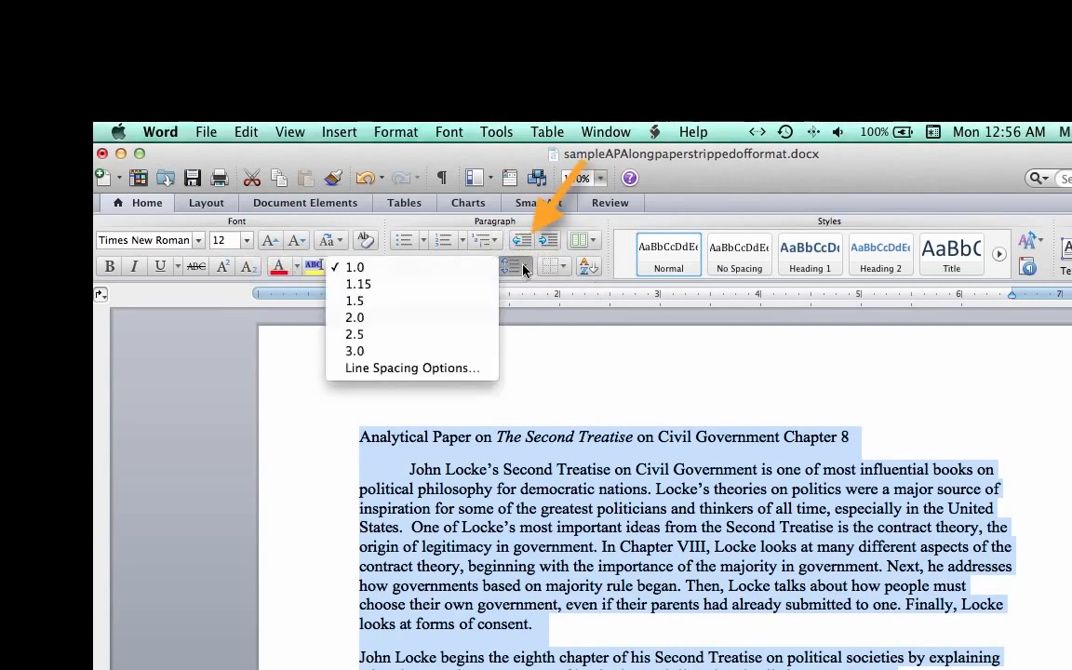
left_click(480, 372)
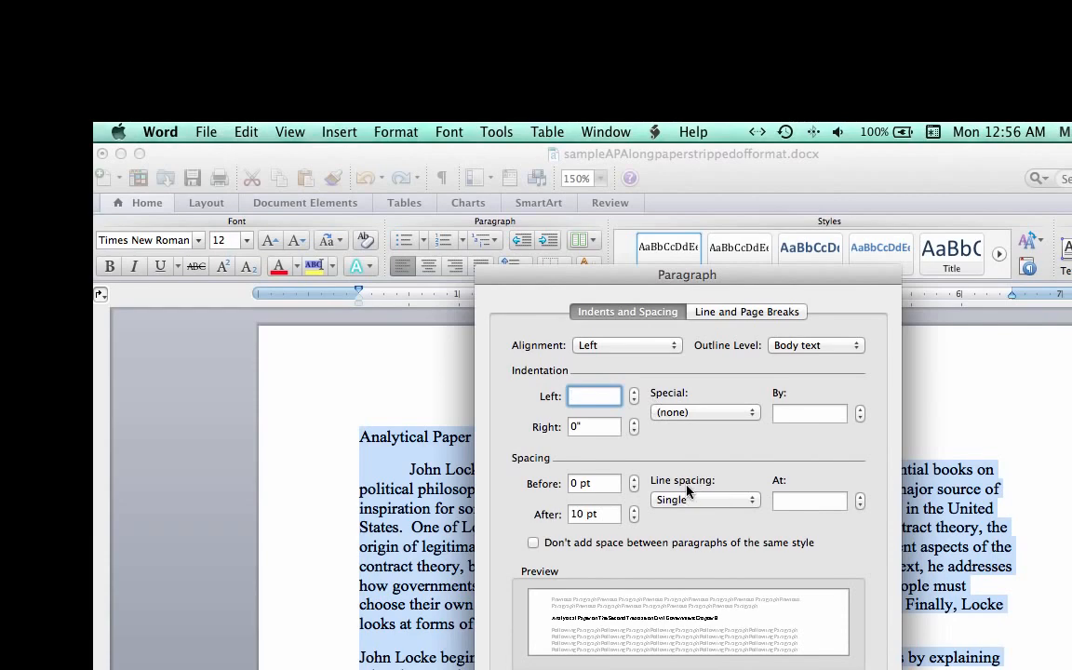
left_click(690, 497)
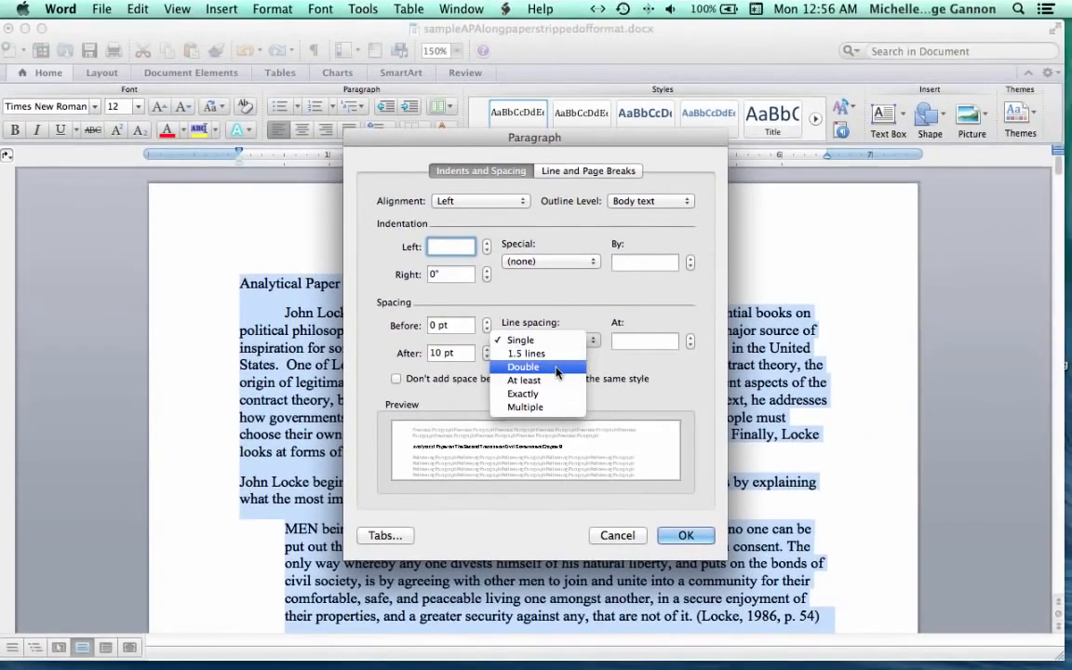
left_click(583, 399)
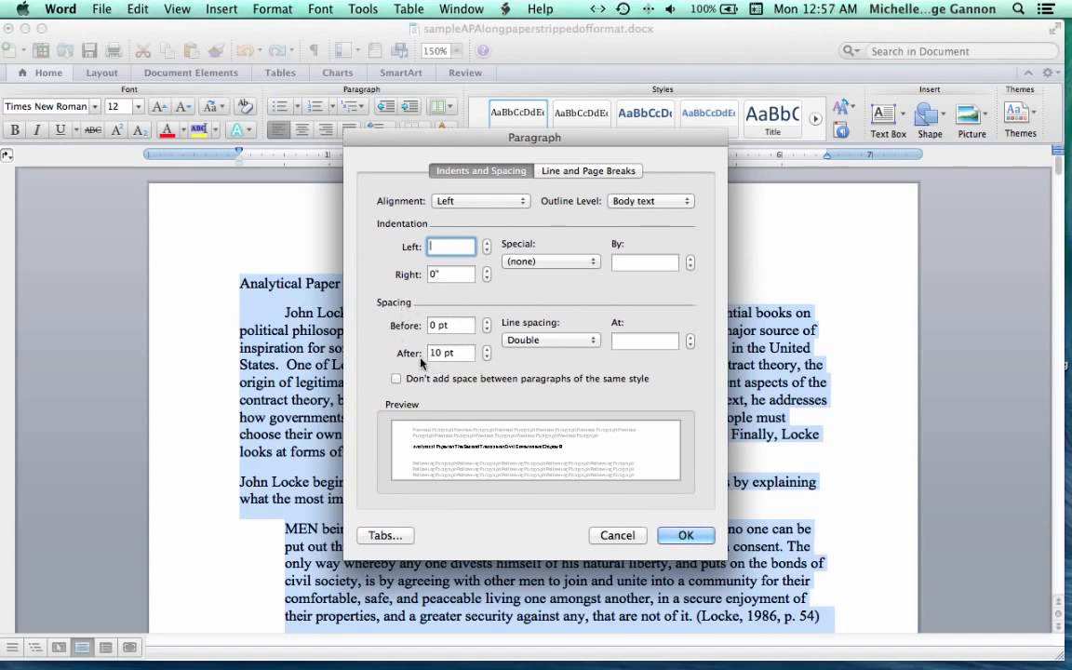
left_click(485, 359)
left_click(485, 359)
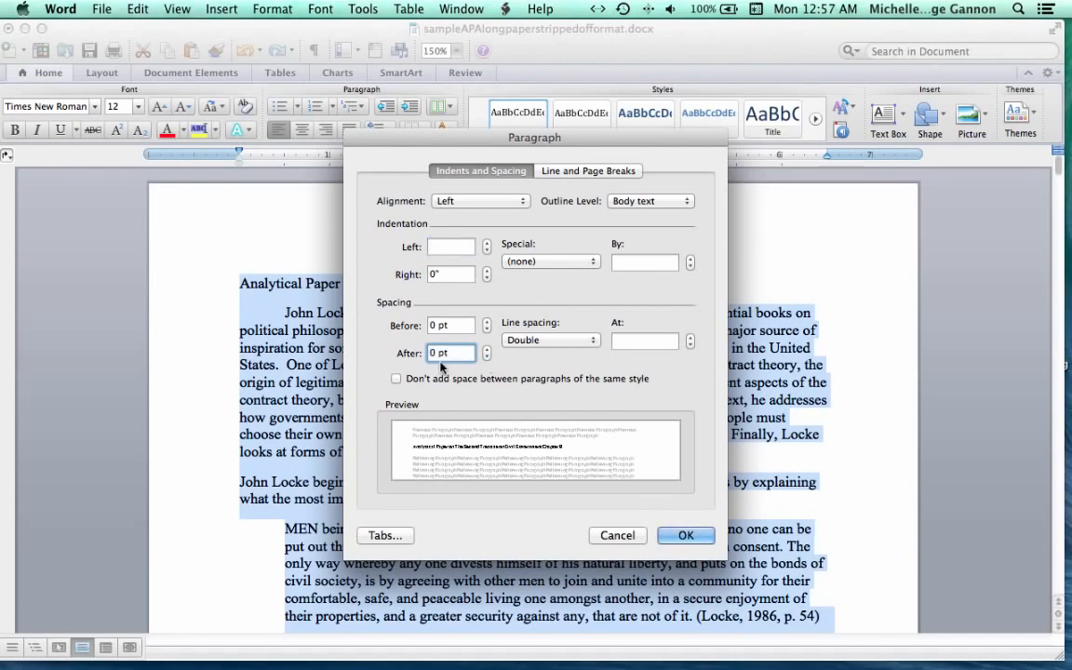
left_click(684, 535)
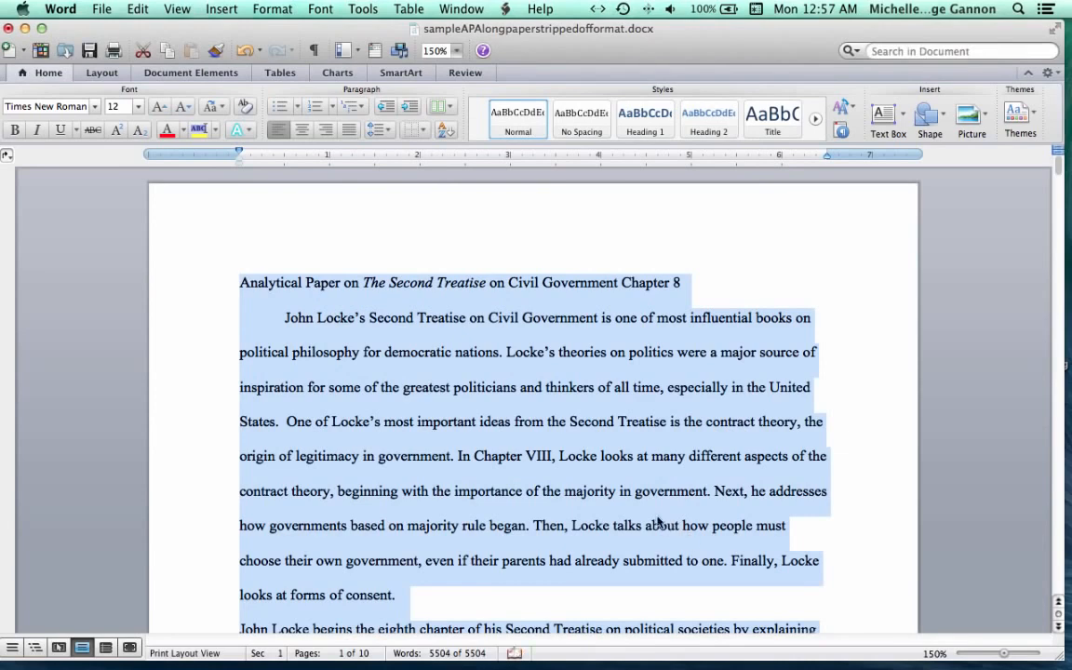
left_click(240, 288)
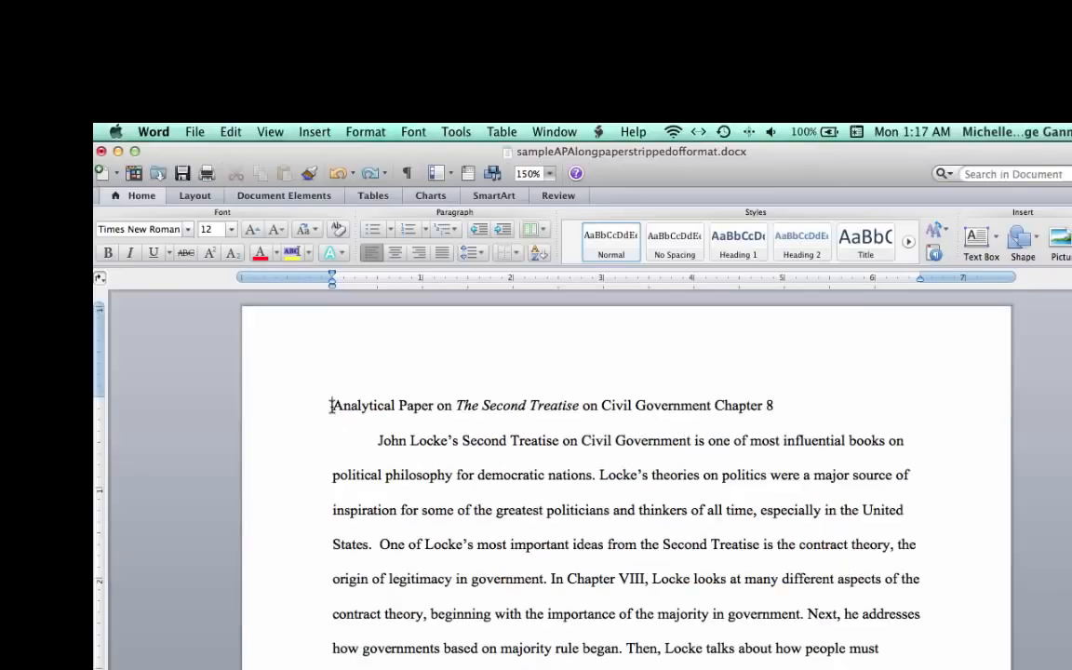
Center the title line 'Analytical Paper on The Second Treatise on Civil Government Chapter 8'
left_click_drag(331, 405, 776, 403)
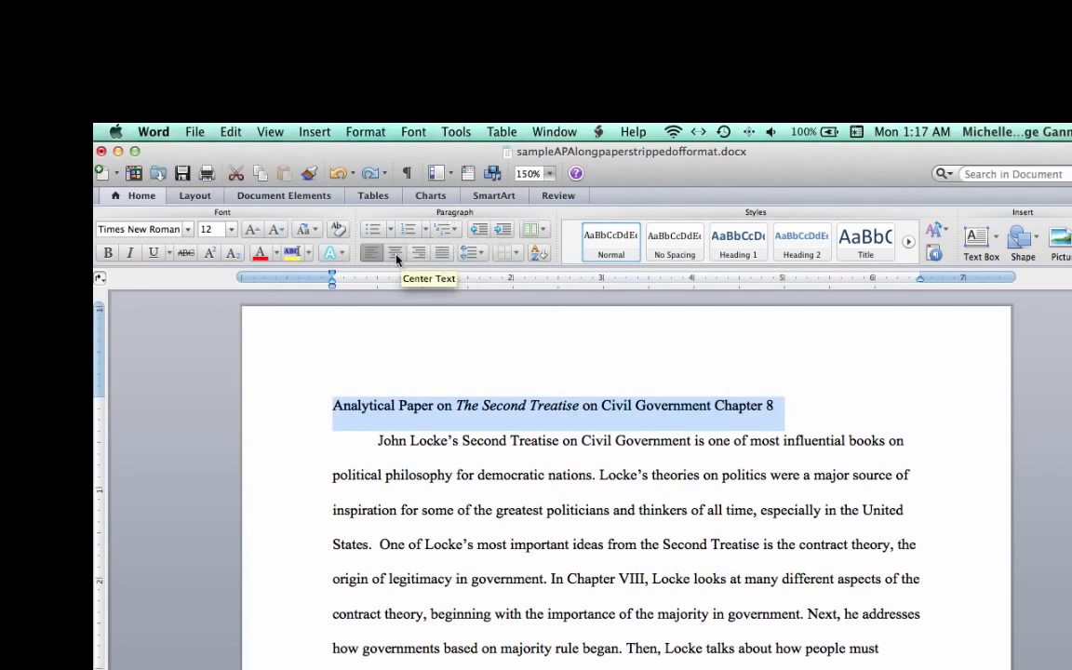
left_click(395, 253)
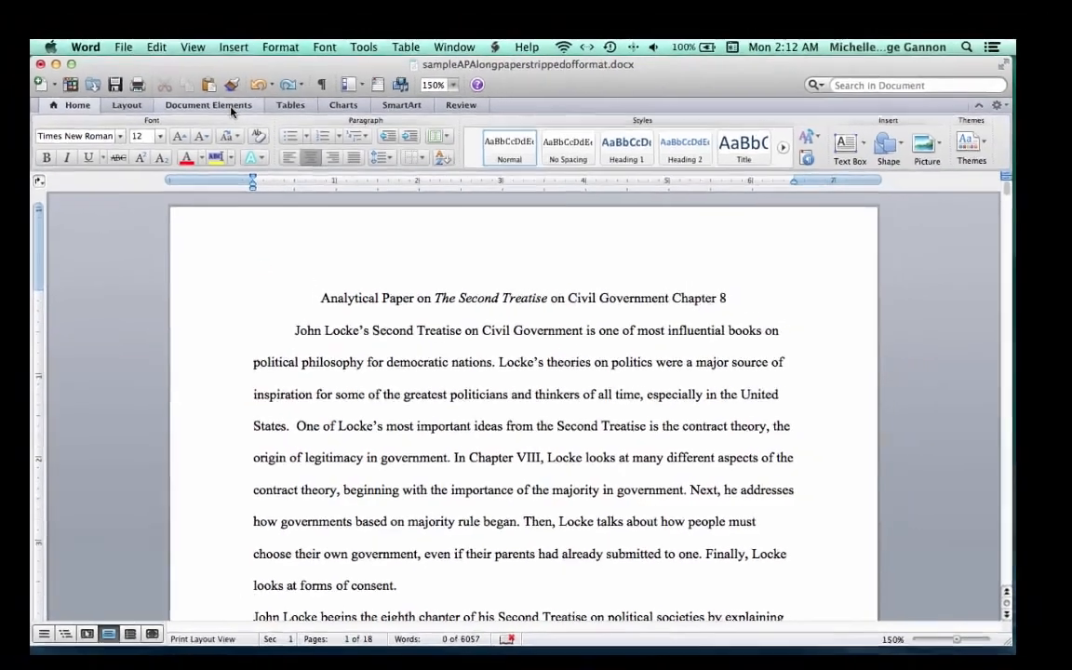
Insert a page break before the title and put the cursor on the new blank page
left_click(194, 72)
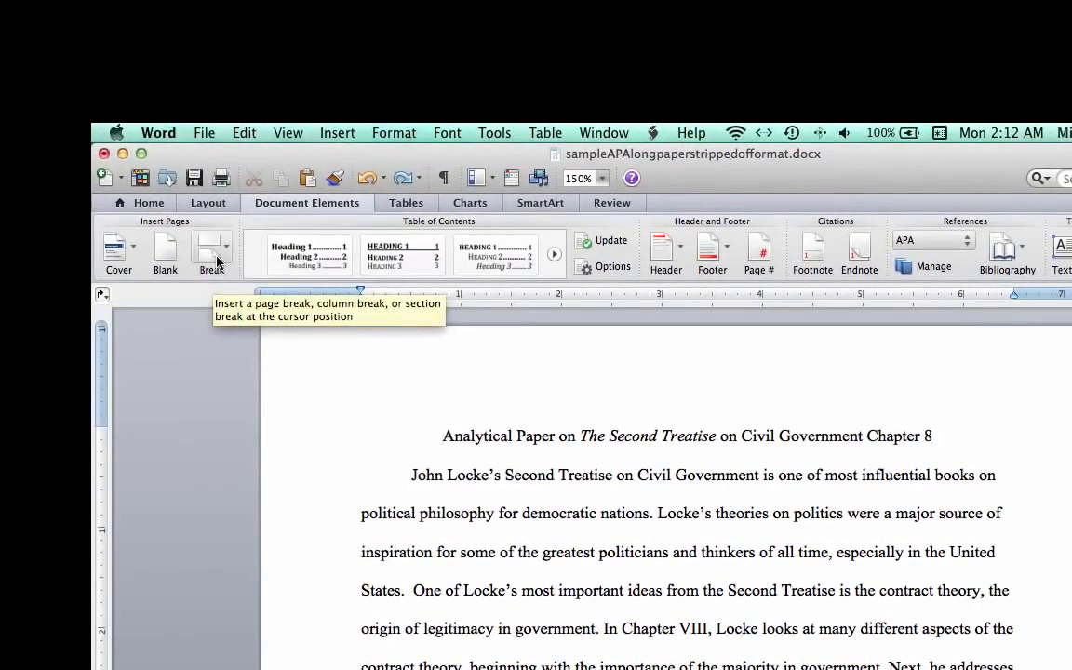
left_click(217, 262)
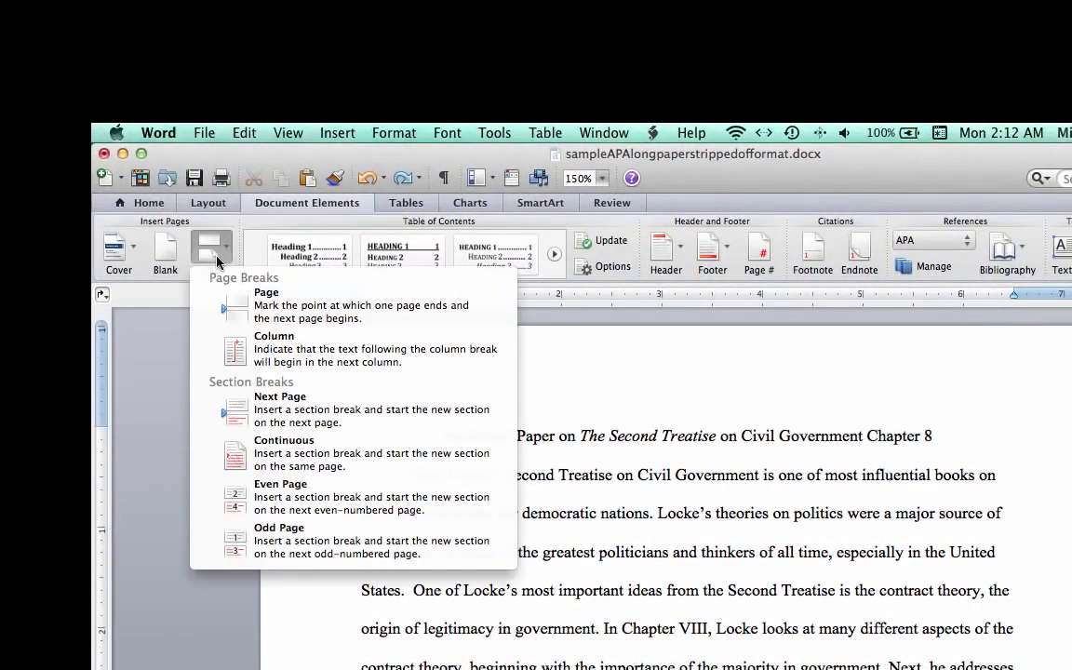
left_click(285, 316)
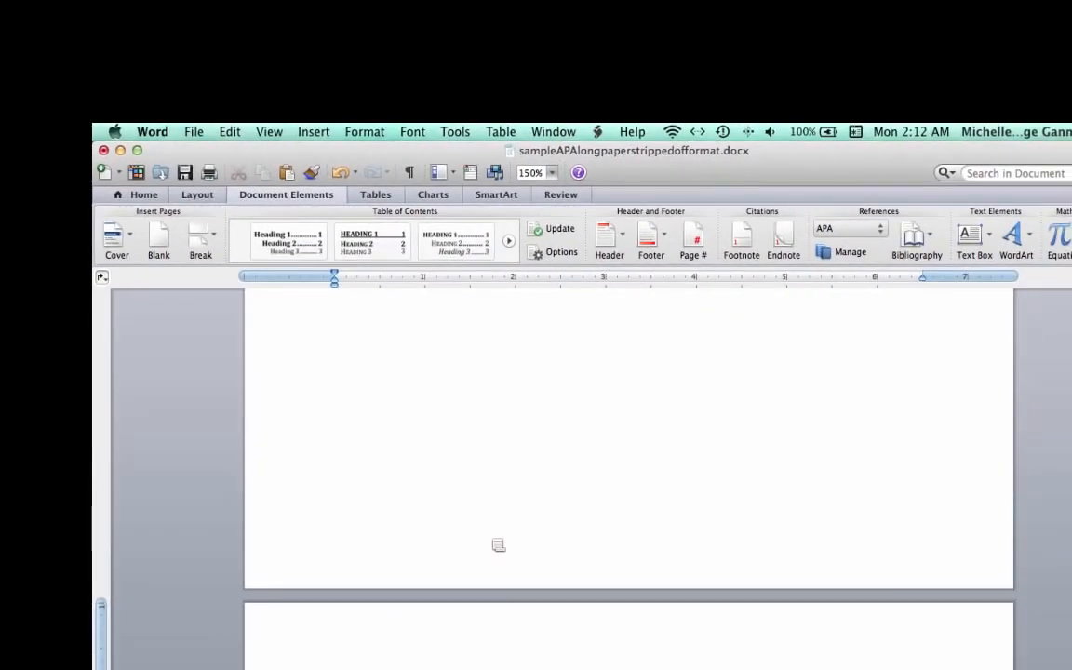
scroll(516, 578, "down", 2)
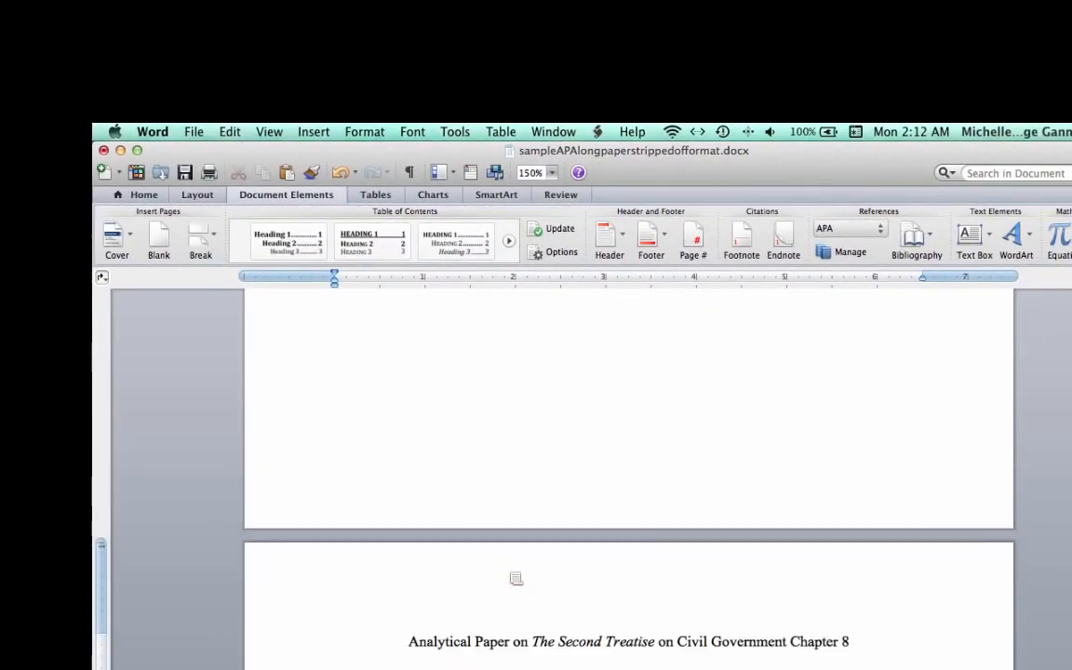
scroll(517, 579, "down", 3)
scroll(509, 571, "up", 5)
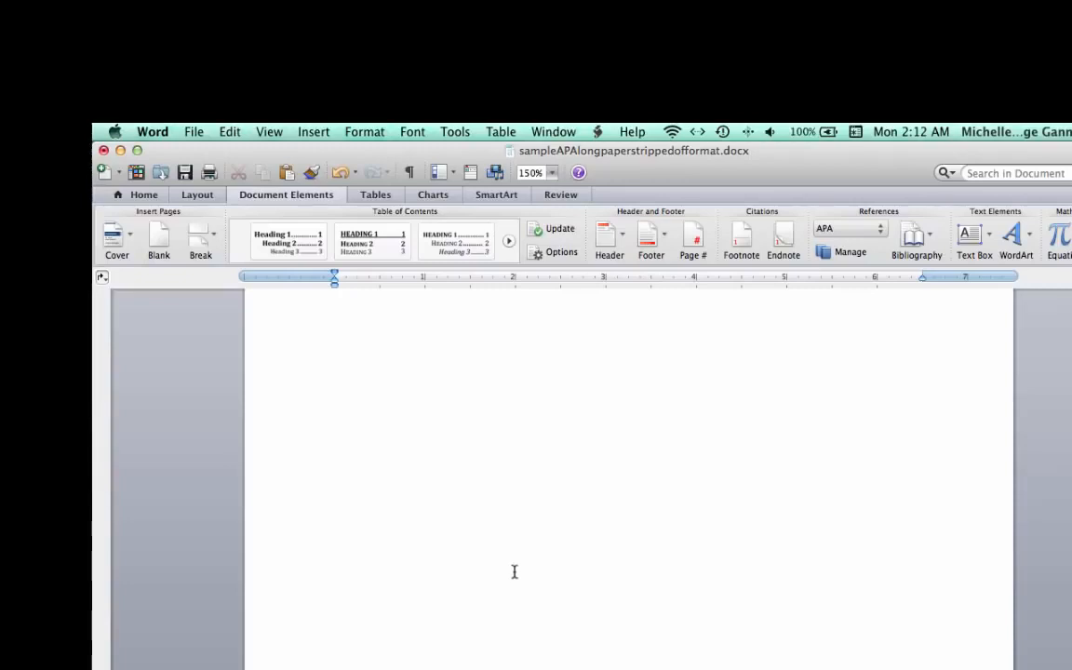
scroll(514, 571, "up", 1)
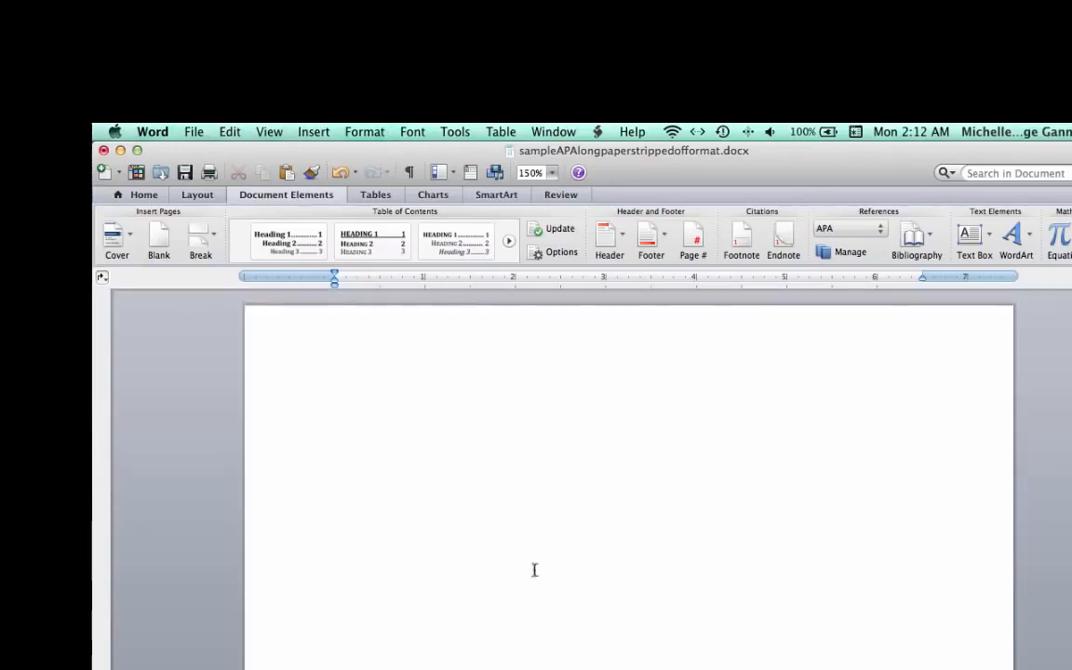
left_click(621, 399)
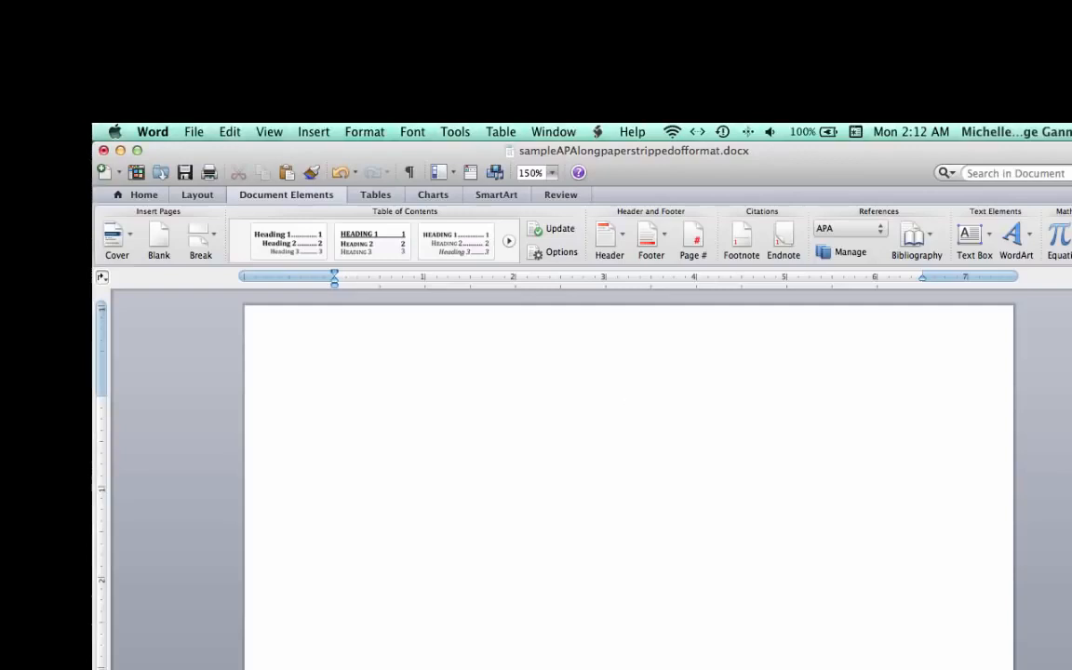
Type the centred 'Abstract' heading and left-align the line beneath it
type("Abstract")
key("Return")
left_click(142, 196)
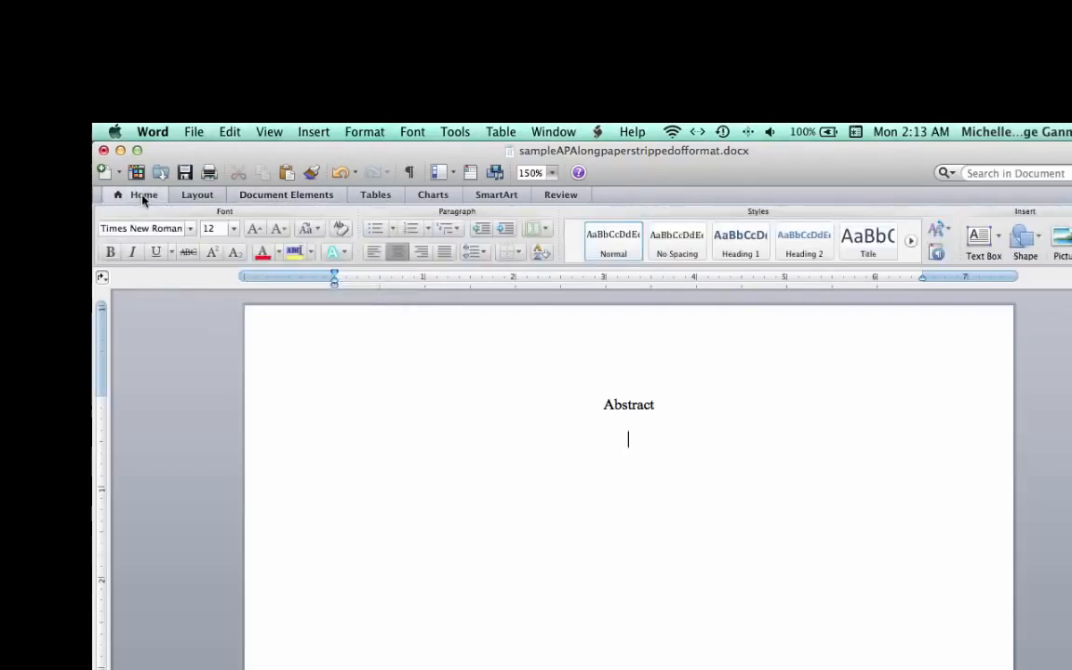
left_click(371, 254)
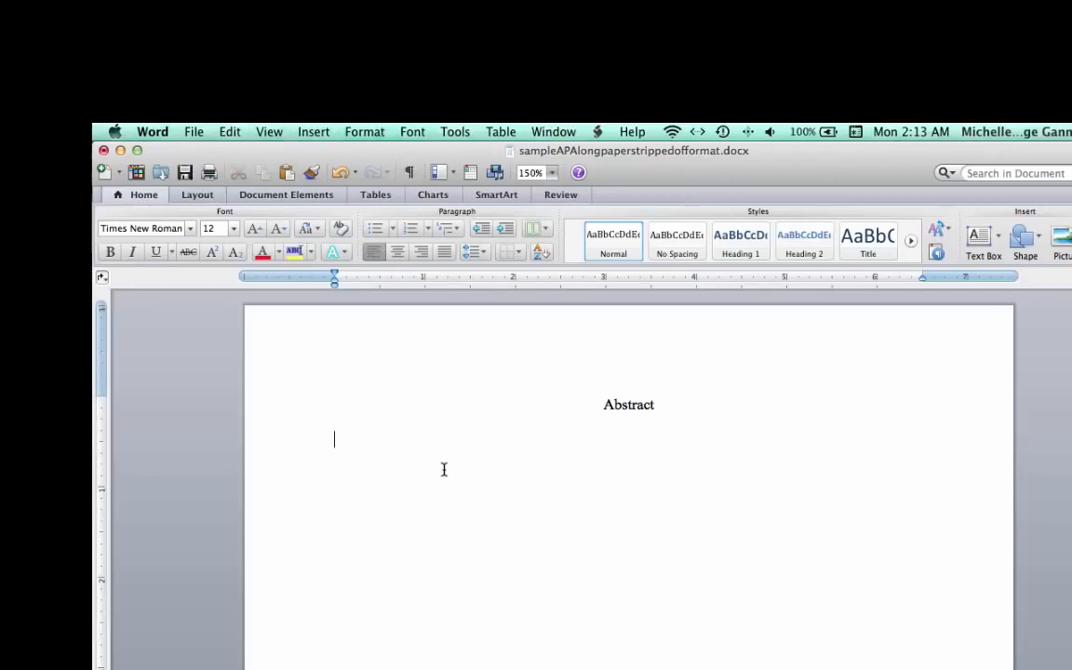
Type the placeholder line 'Typically, it is 150-200 words. . .' below the heading
type("Typiall")
key("BackSpace")
key("BackSpace")
key("BackSpace")
type("cally, it")
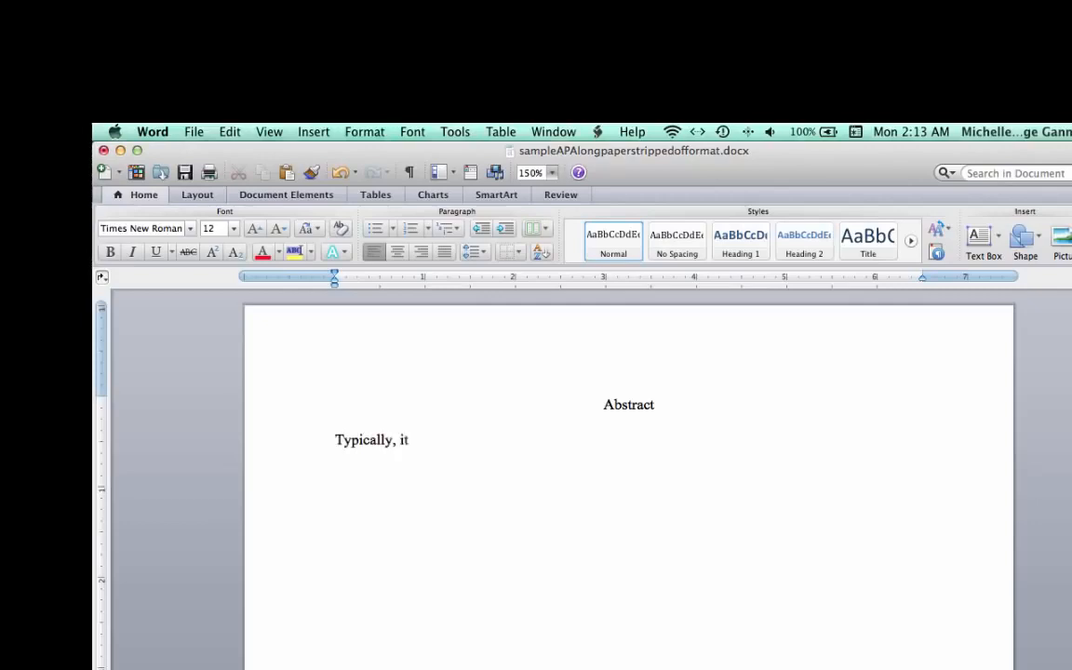
type(" is 150-20")
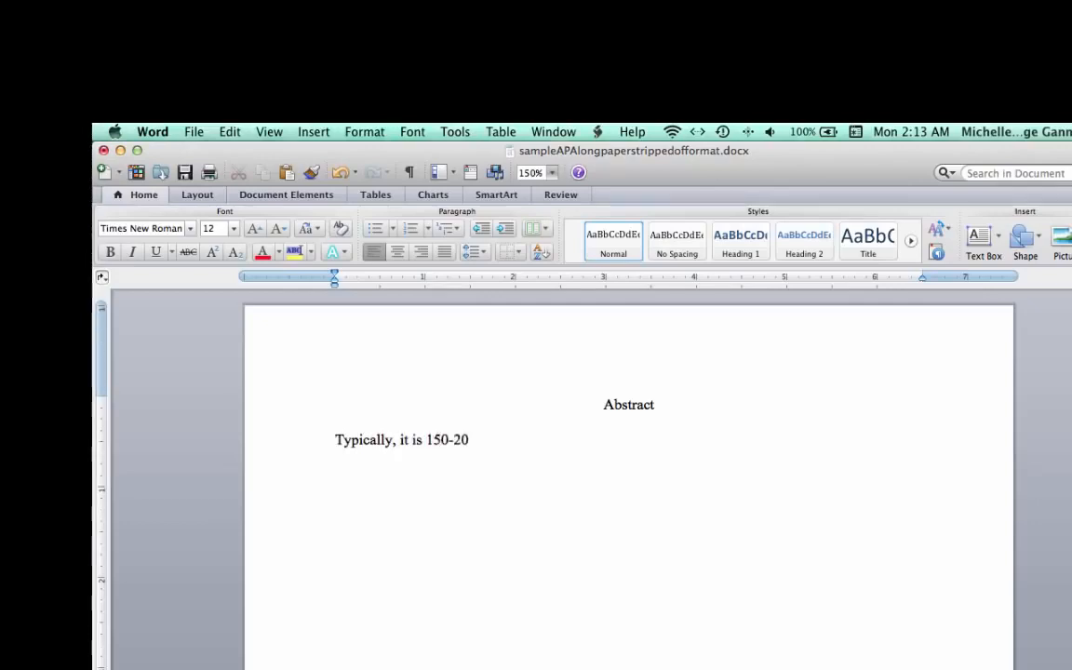
type("0 words")
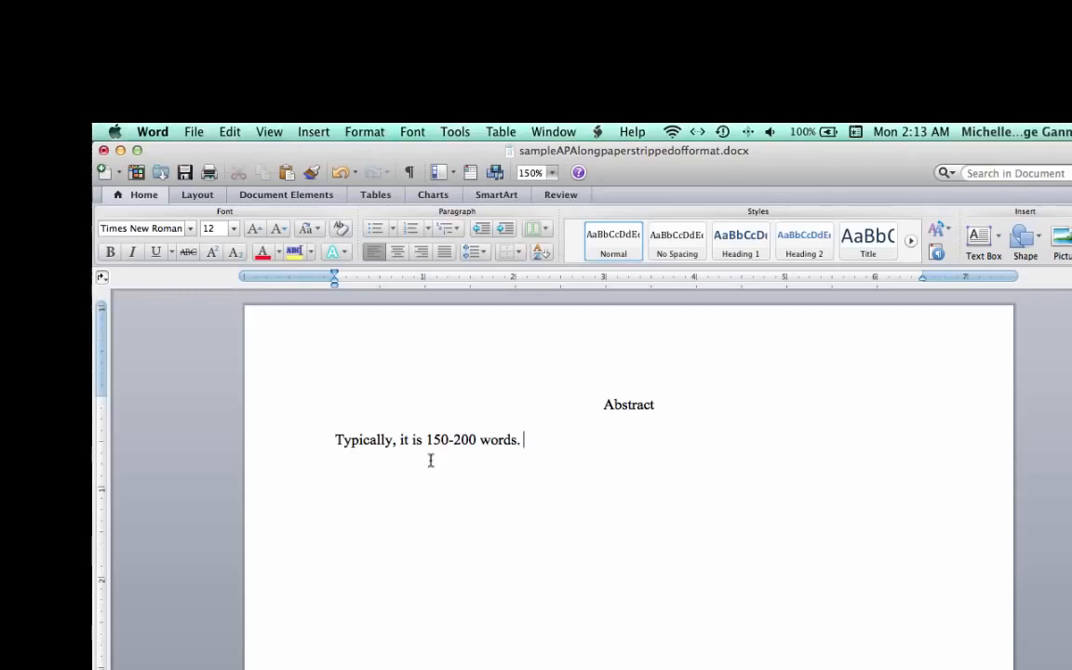
type(". . . .")
left_click(604, 404)
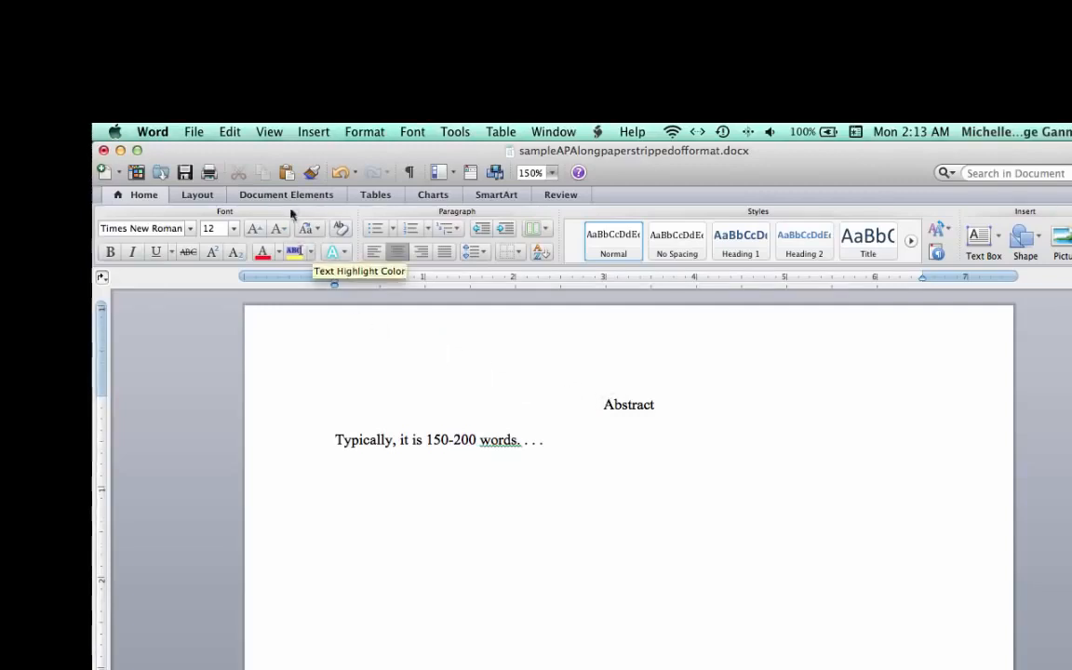
Insert a page break before the Abstract heading, adding a blank page ahead of it
left_click(320, 199)
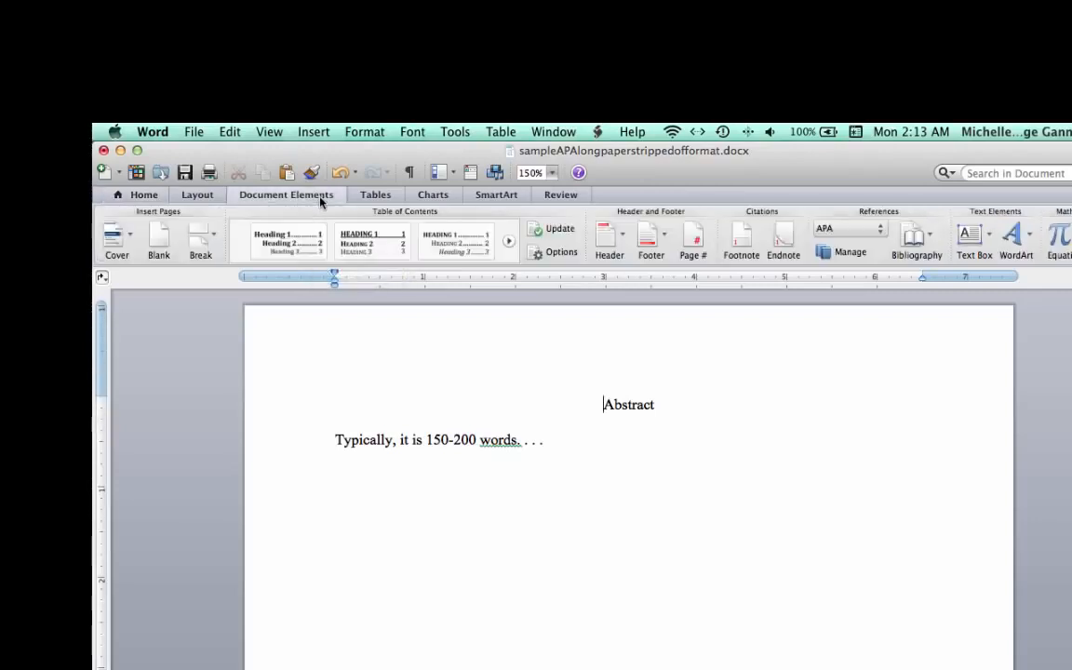
left_click(201, 238)
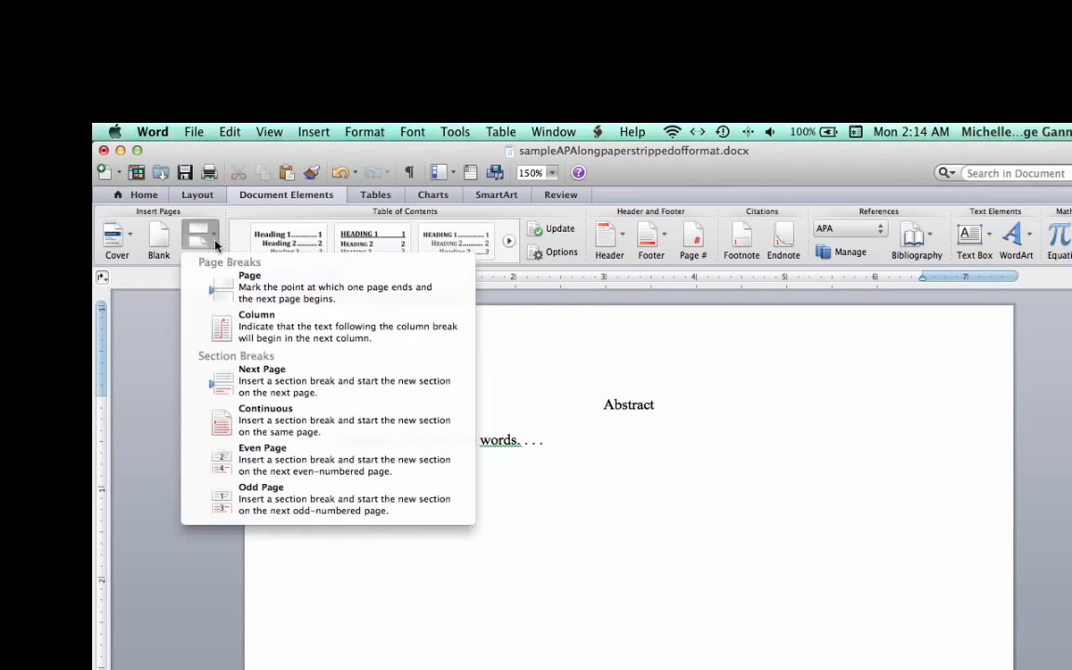
left_click(266, 289)
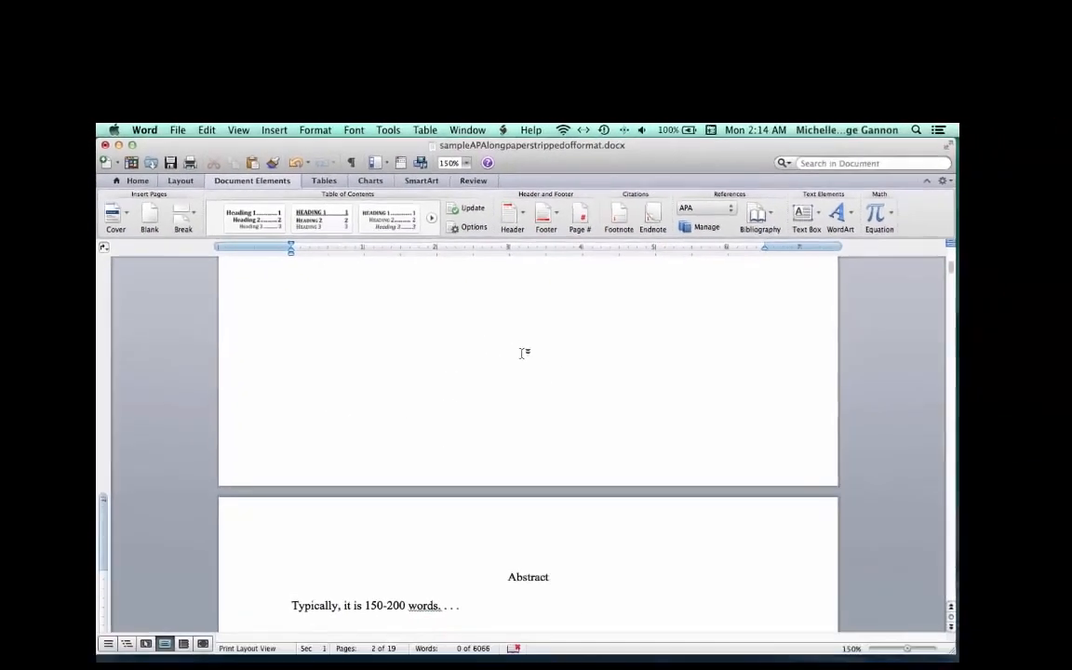
scroll(495, 337, "up", 1)
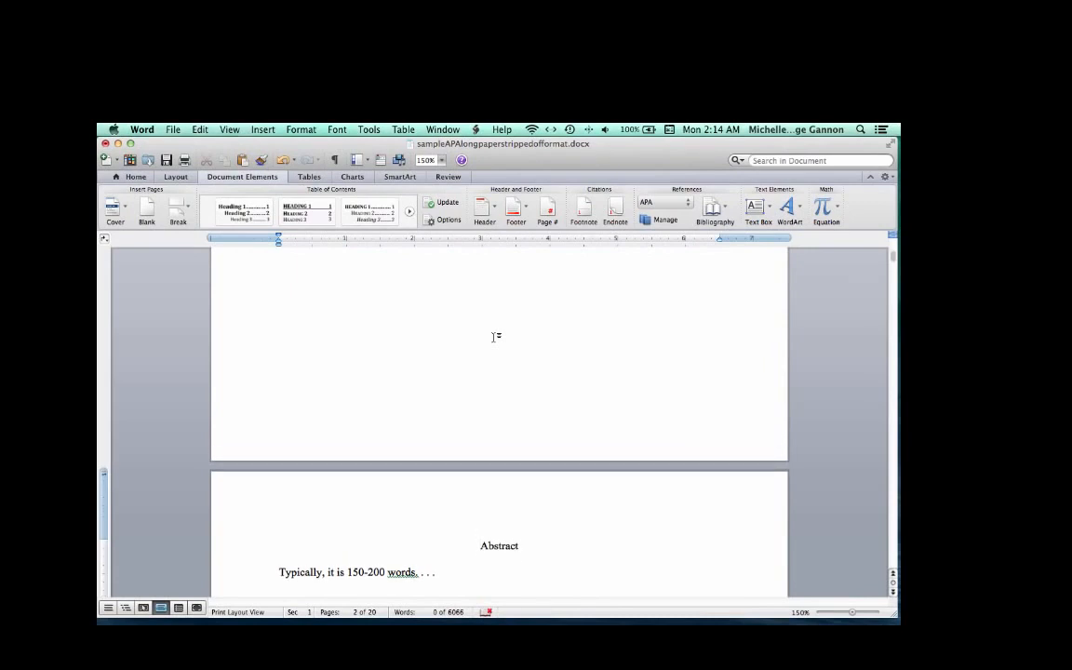
scroll(495, 337, "up", 4)
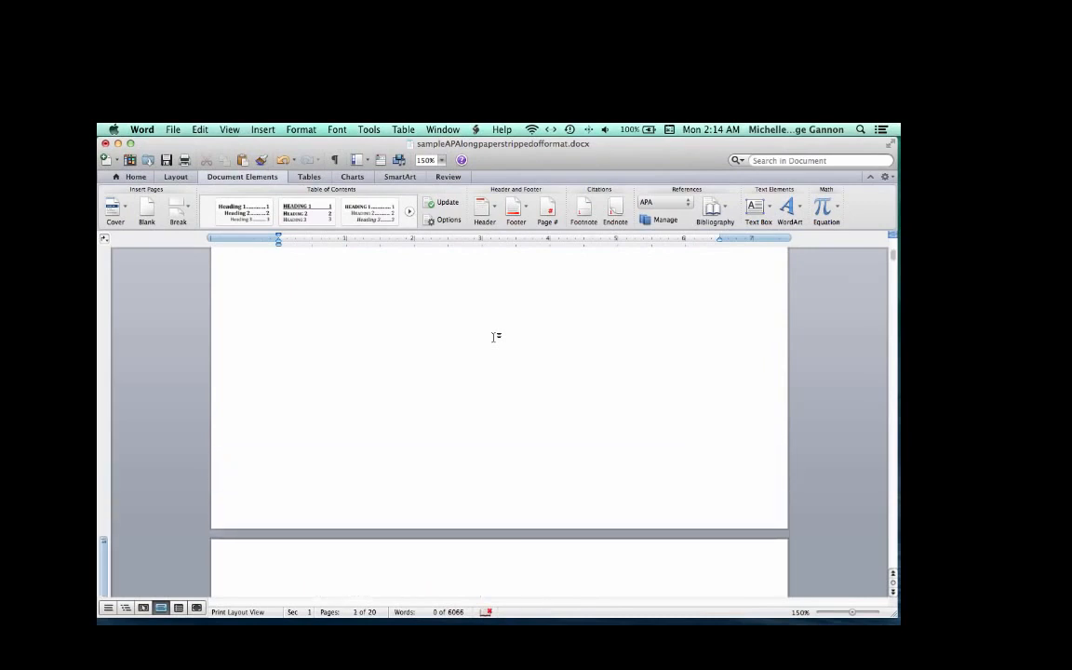
scroll(495, 336, "up", 1)
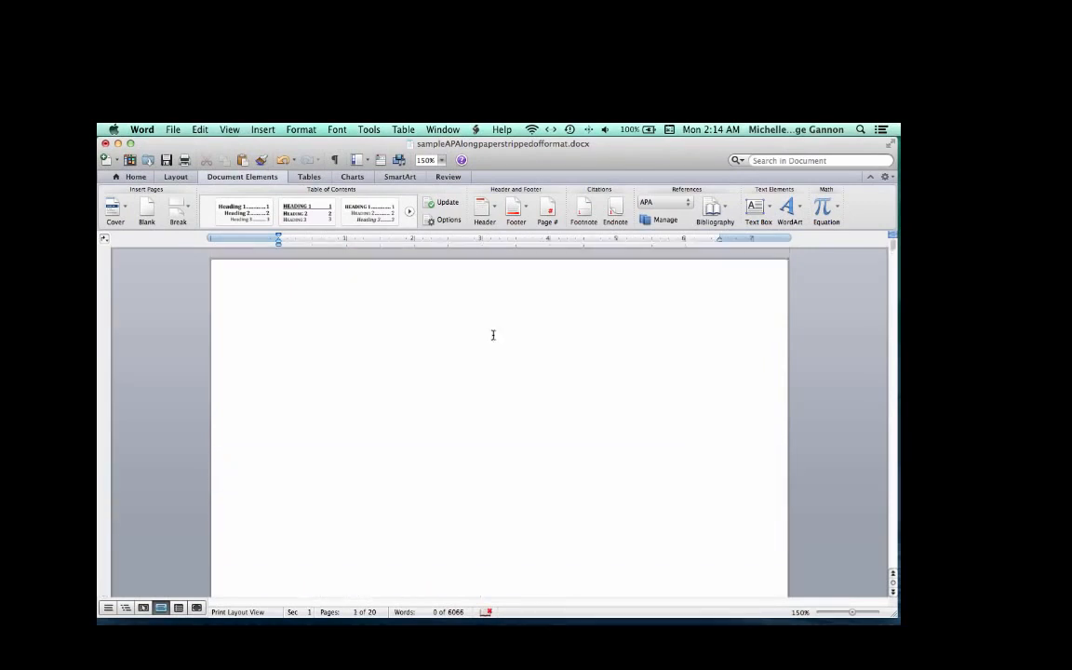
left_click(490, 335)
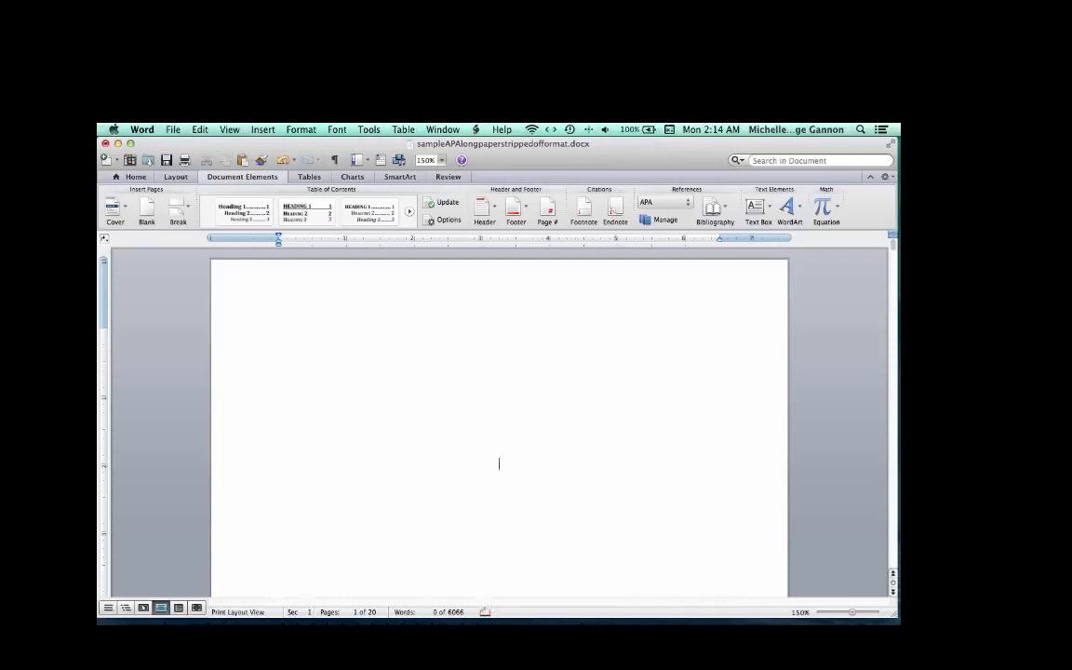
scroll(499, 418, "down", 1)
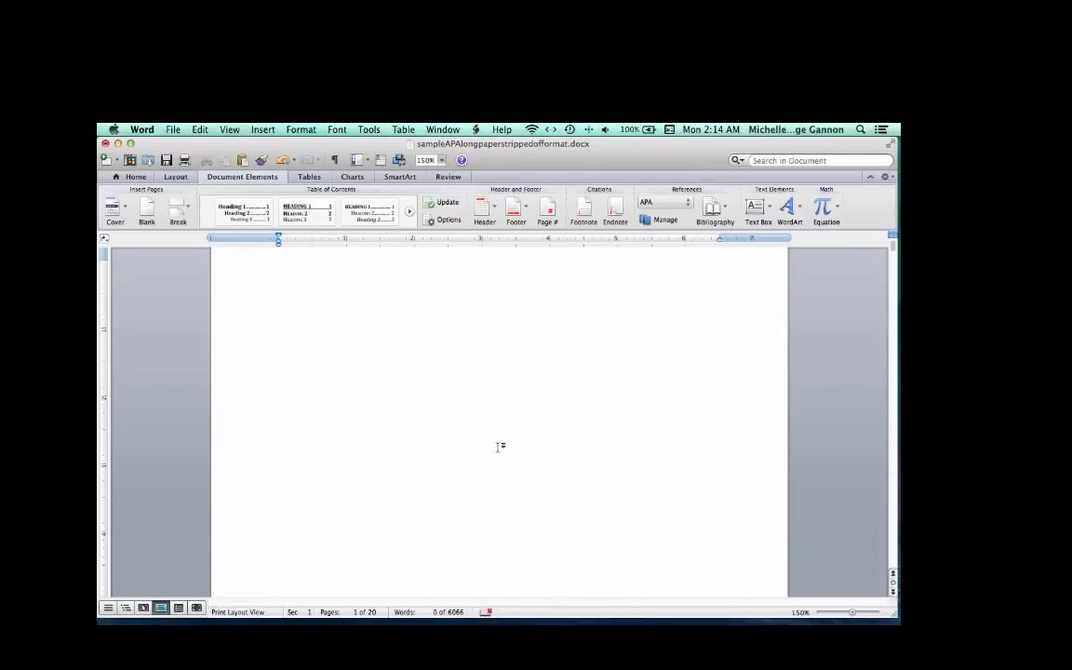
scroll(500, 448, "down", 2)
scroll(500, 472, "down", 5)
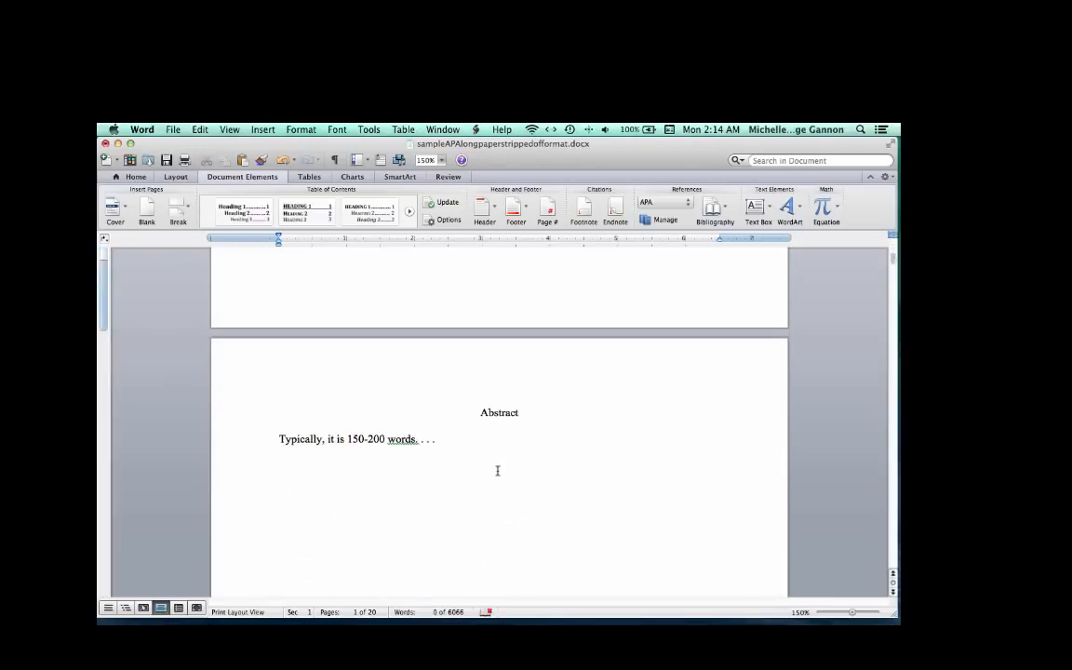
scroll(498, 470, "down", 5)
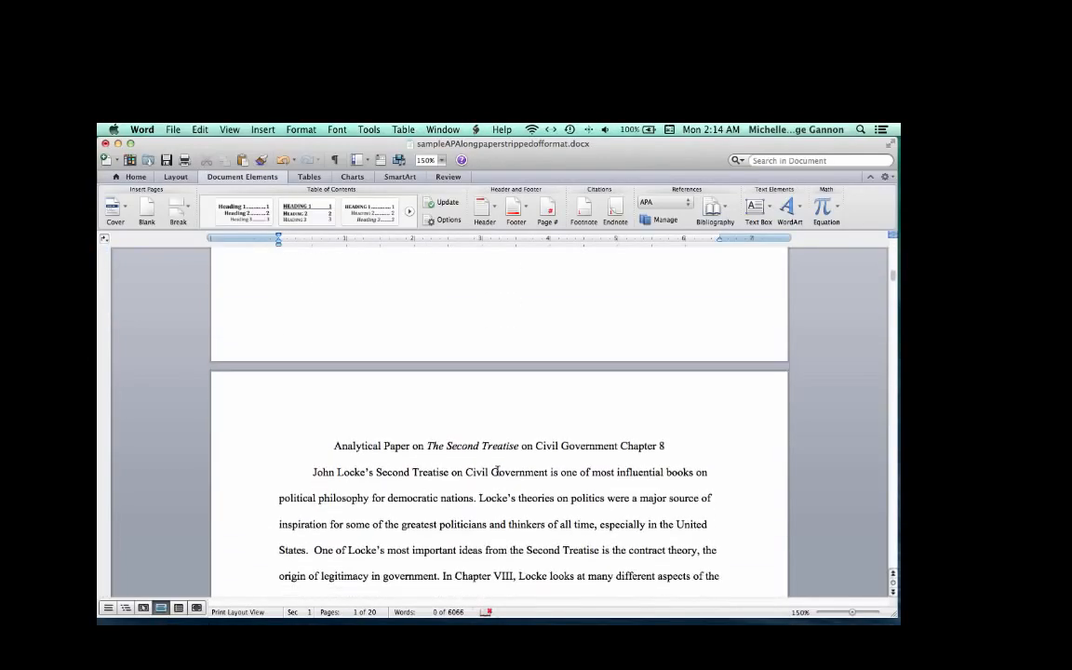
Select the essay title line ending 'Chapter 8' and copy it
left_click(334, 367)
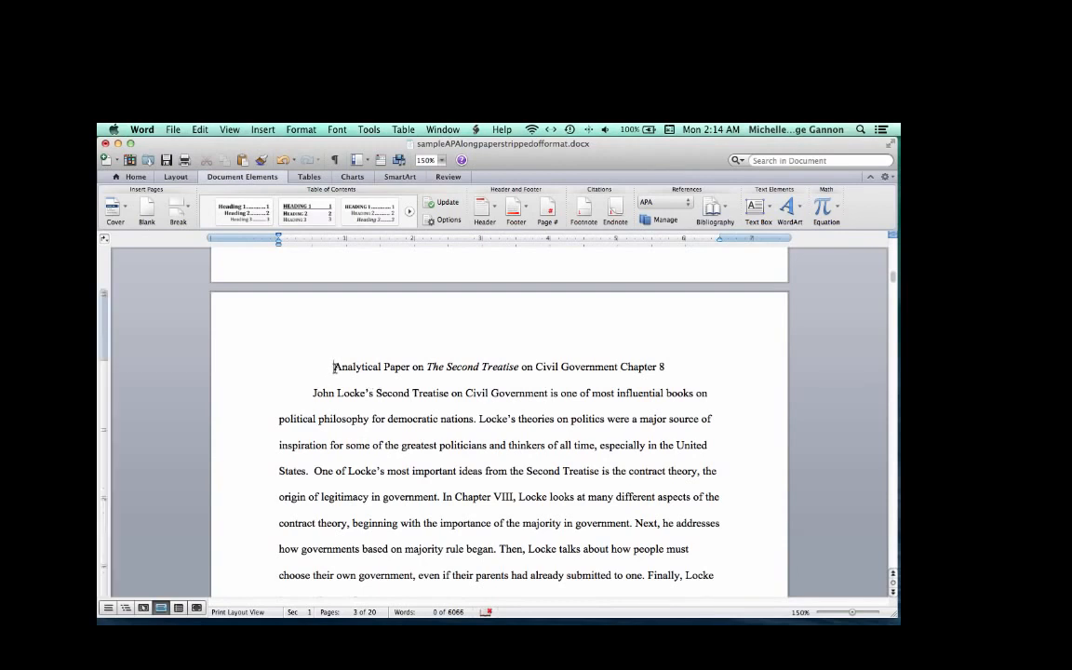
left_click_drag(334, 366, 666, 362)
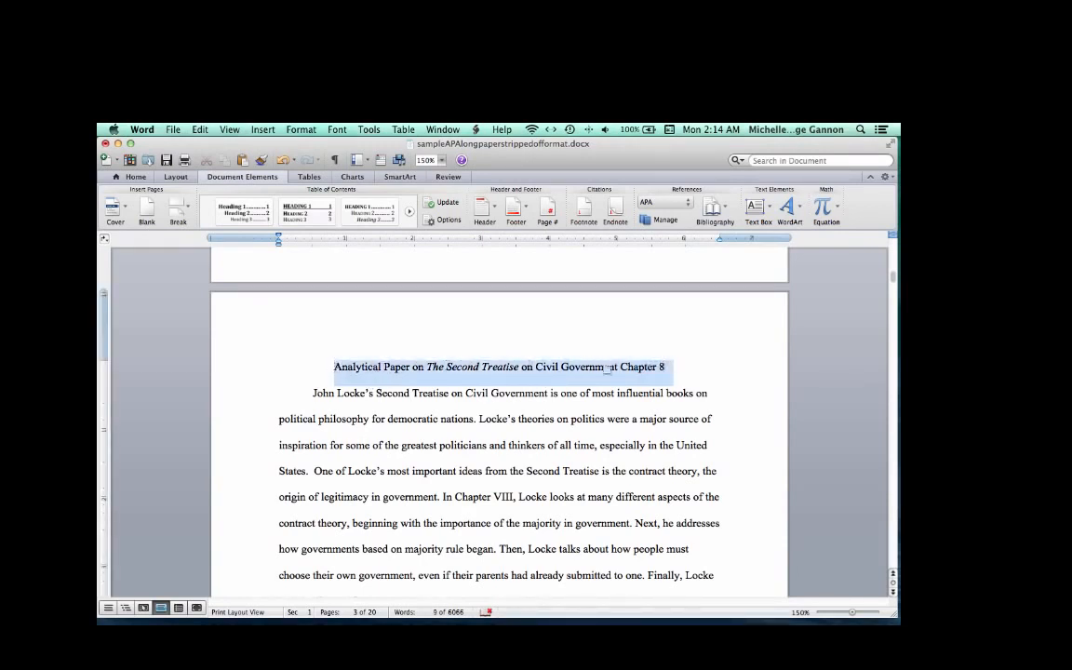
left_click(203, 130)
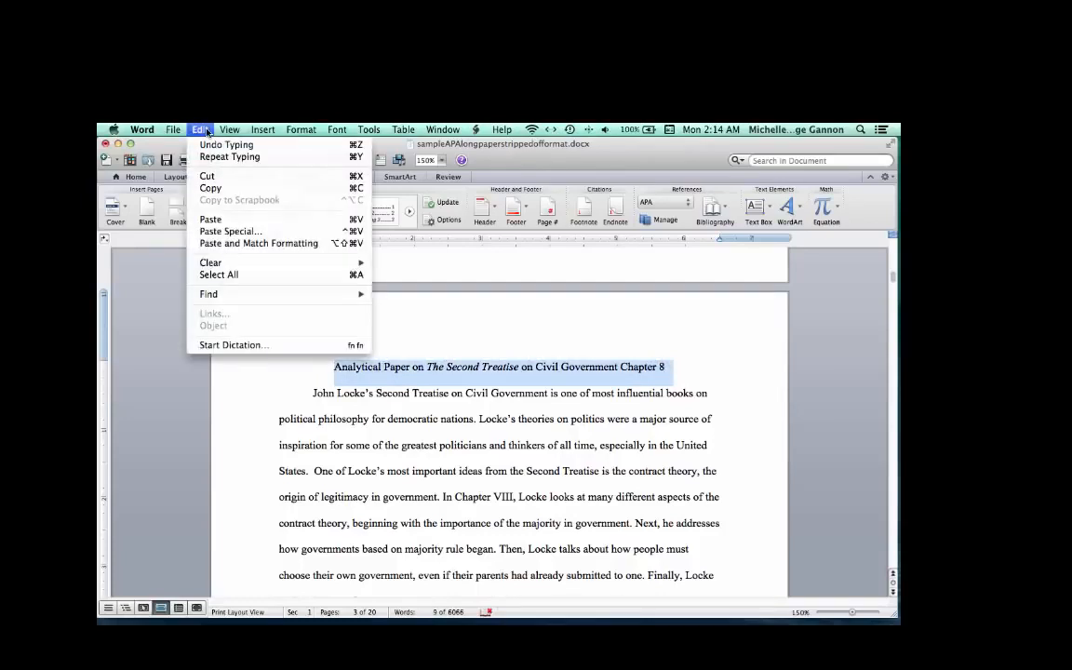
left_click(240, 191)
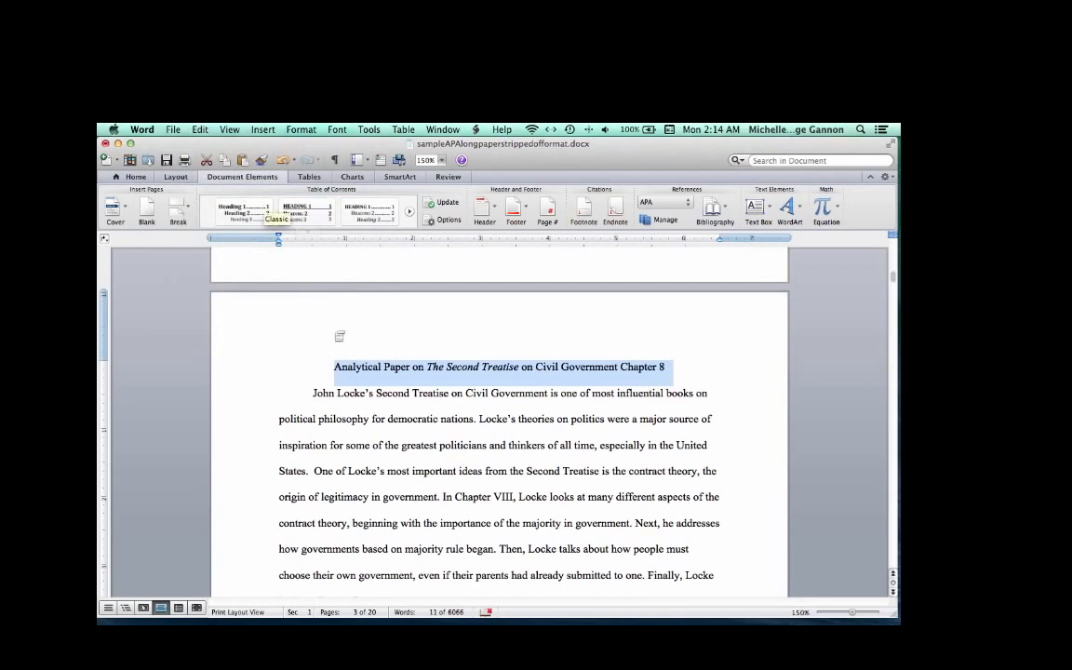
left_click(341, 367)
scroll(342, 367, "up", 5)
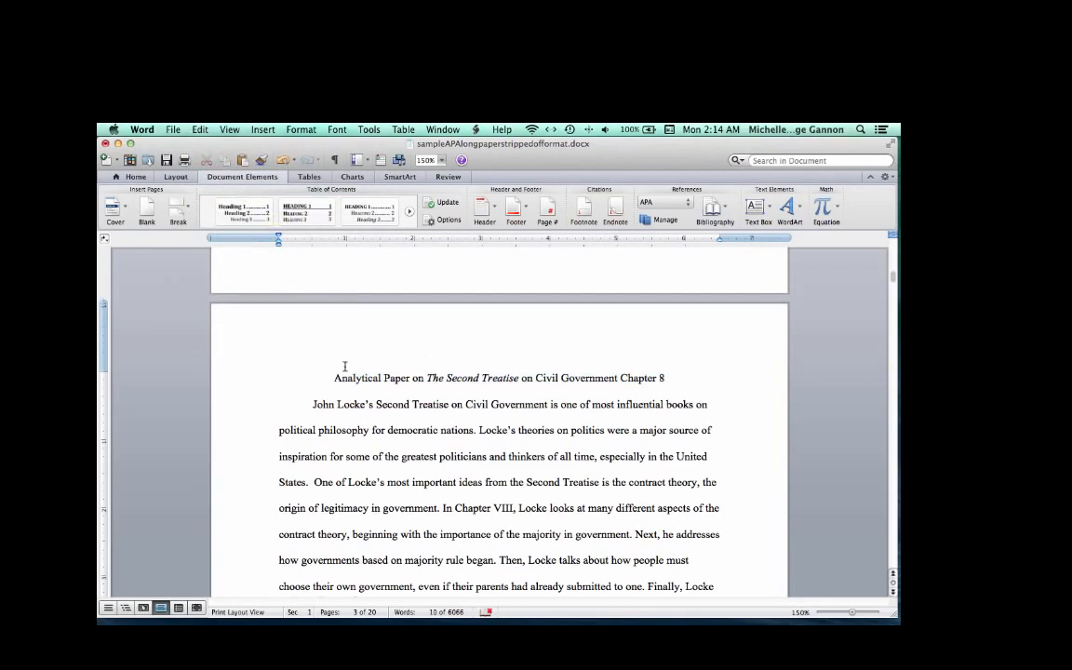
Paste the copied essay title centred on the blank first page
scroll(344, 367, "down", 5)
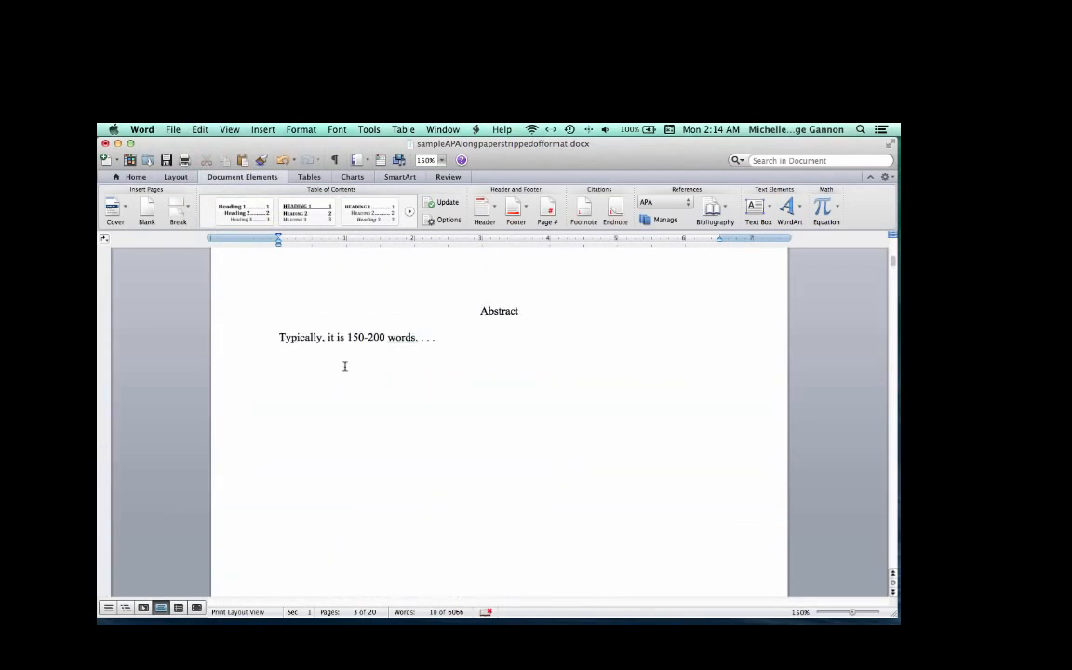
scroll(345, 366, "up", 8)
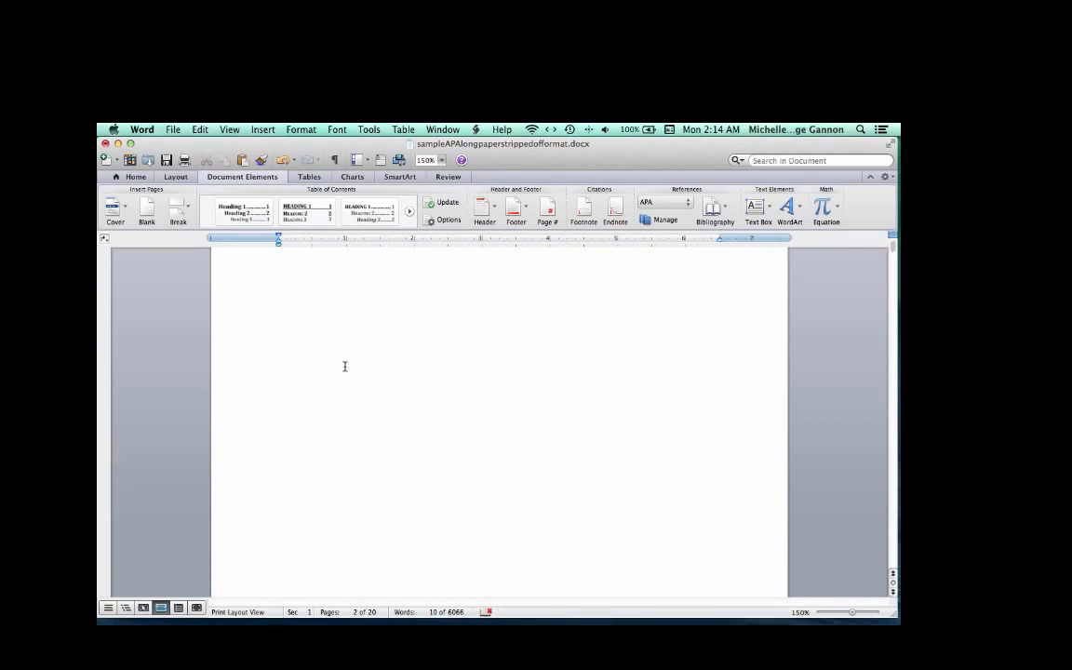
scroll(345, 367, "up", 10)
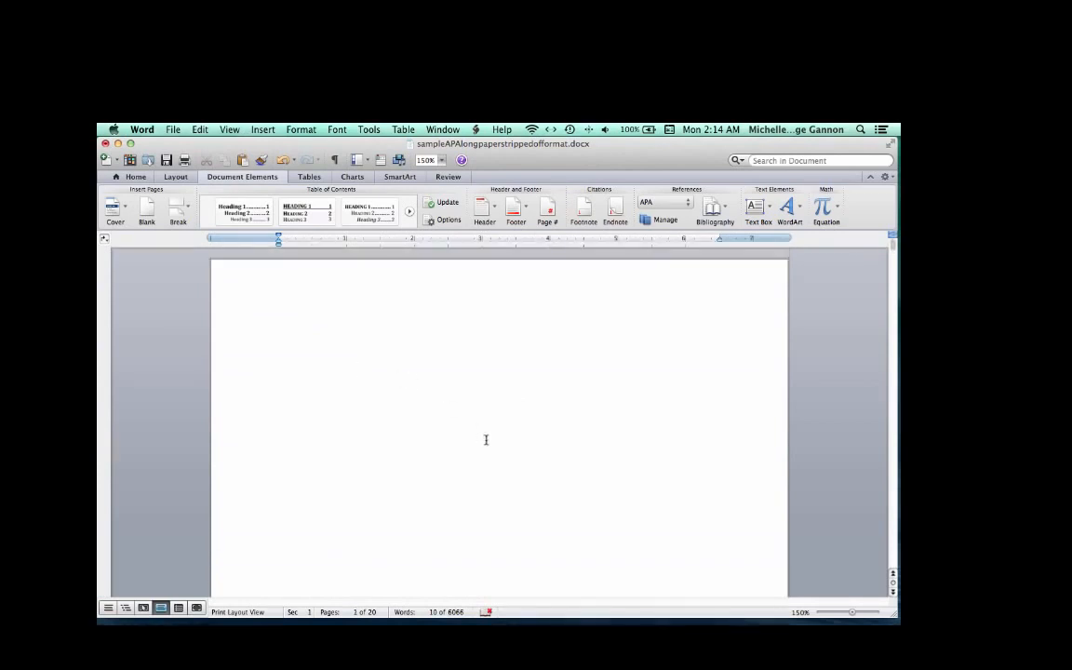
left_click(510, 377)
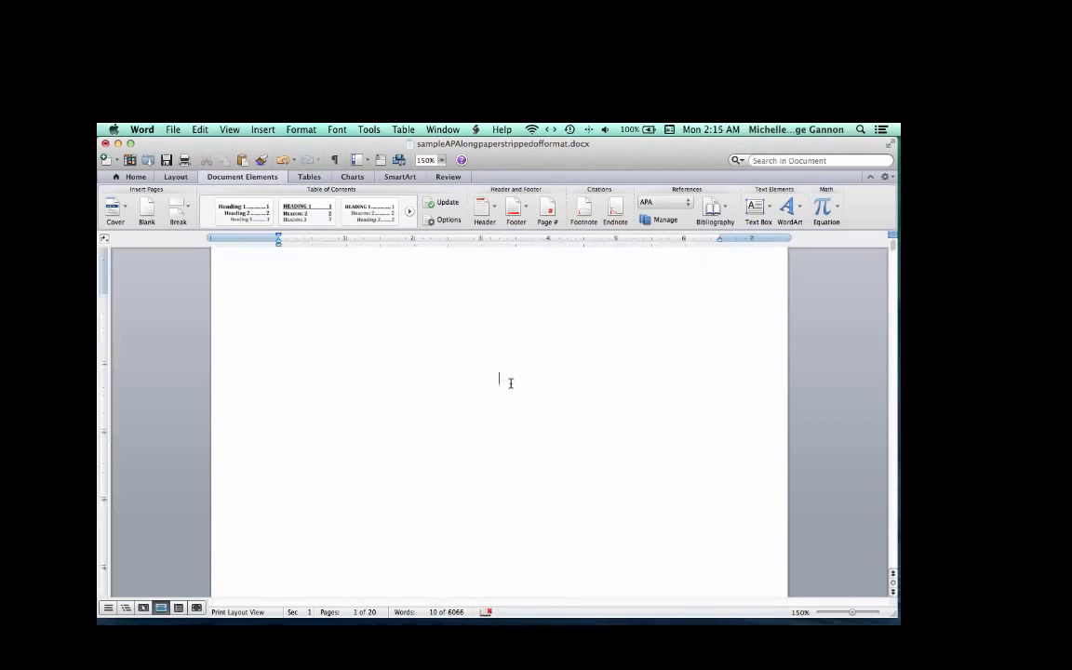
left_click(484, 444)
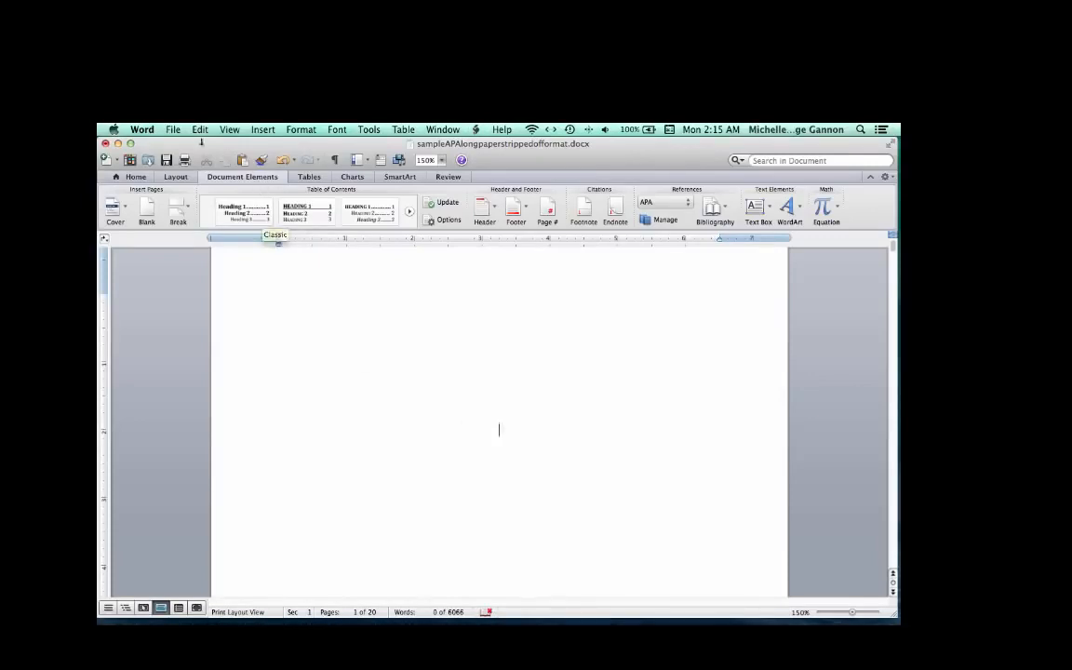
left_click(200, 131)
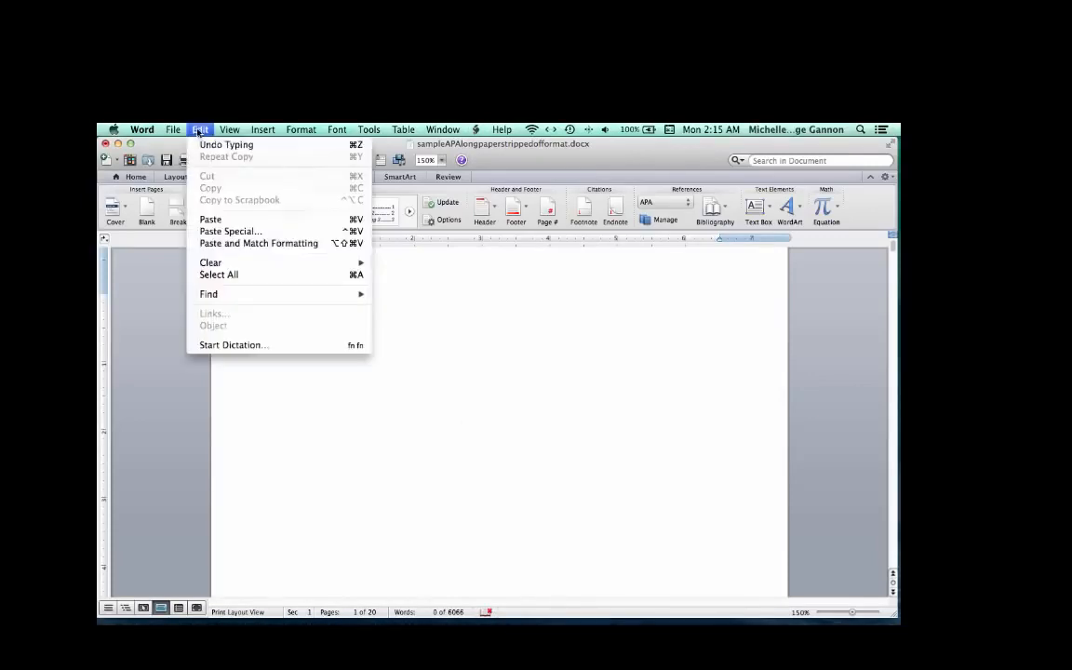
left_click(212, 220)
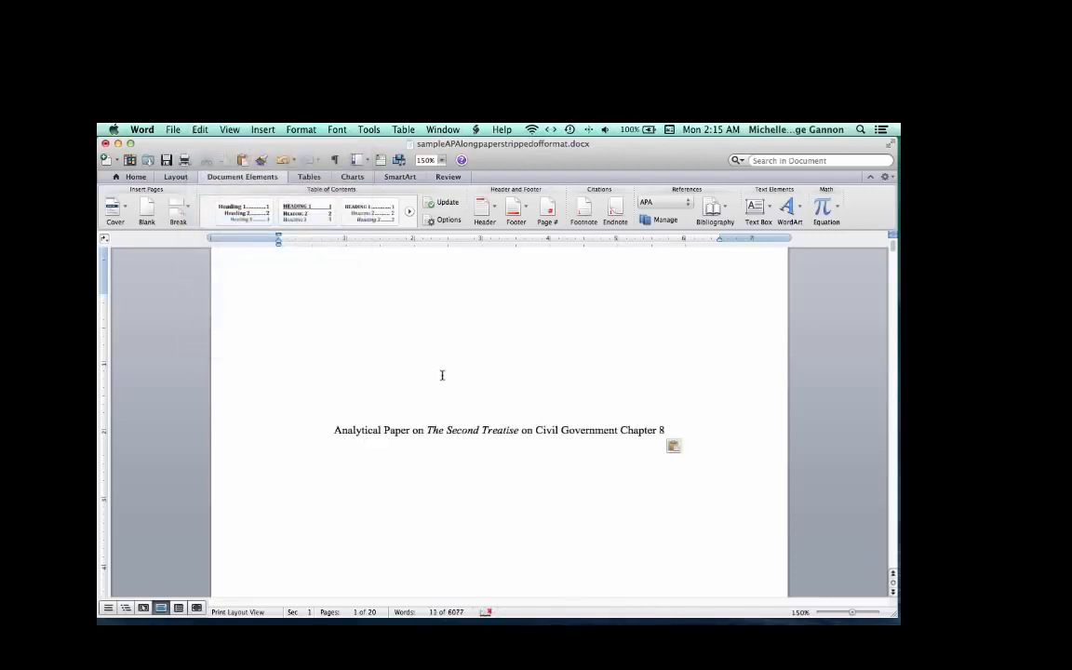
left_click(675, 429)
scroll(661, 438, "down", 1)
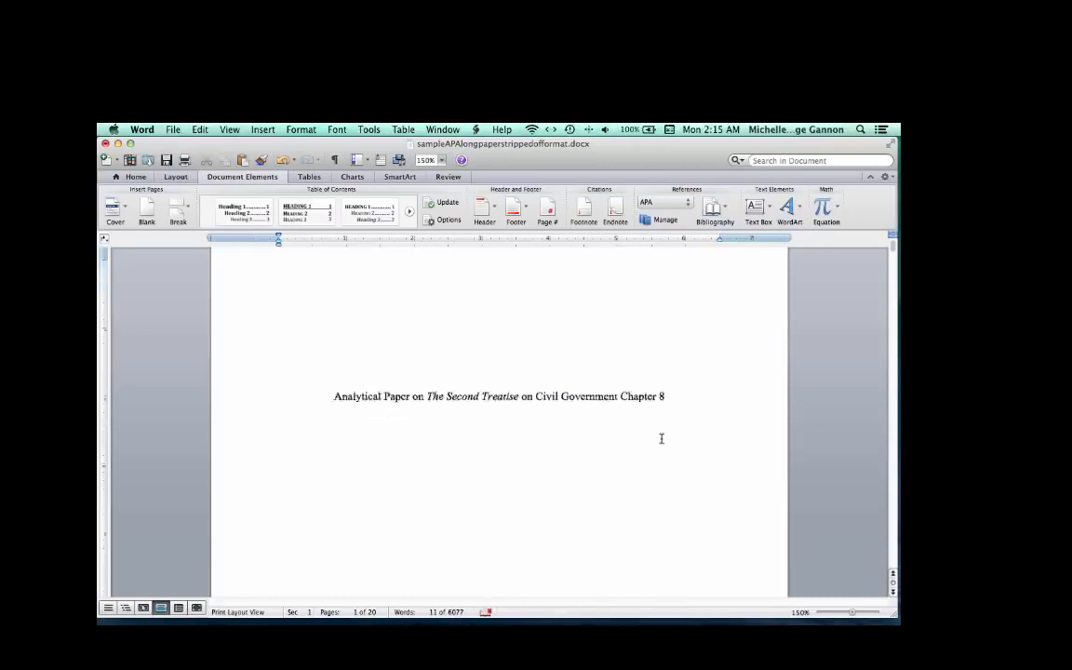
Add centred lines with the author's name and 'University of South Dakota' below the title
key("Return")
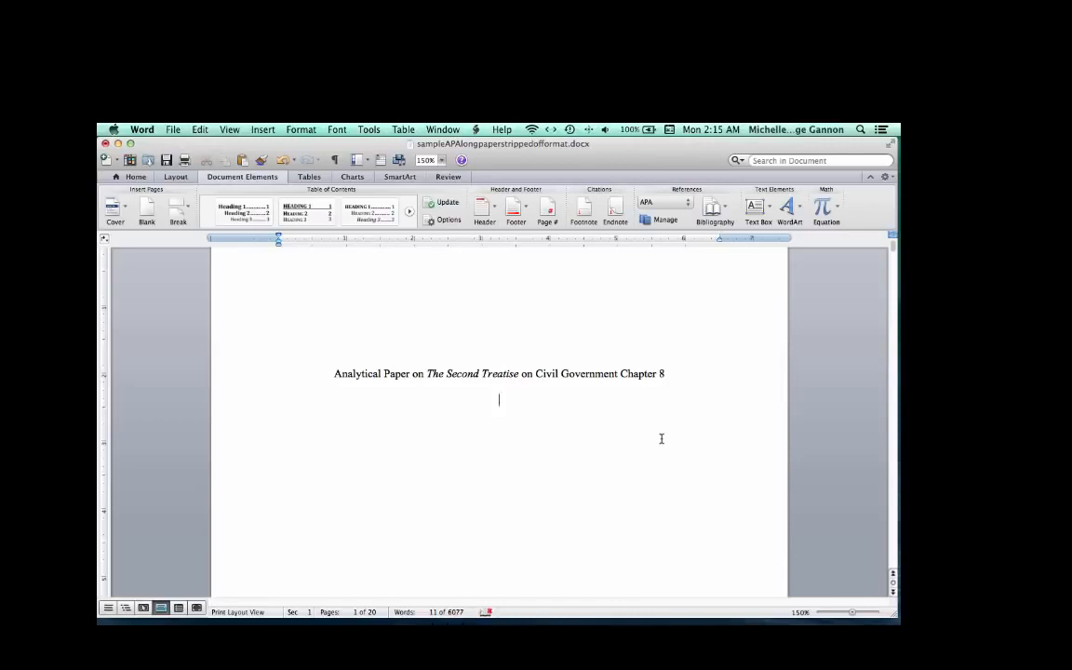
type("Joey Knofczynski ")
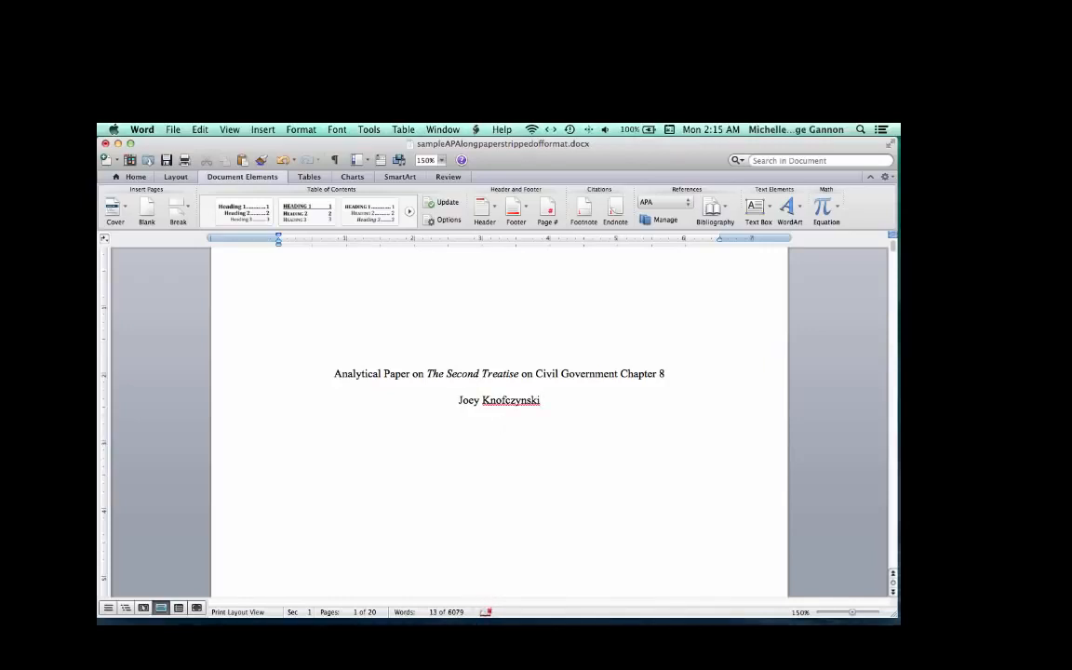
type("University of South Dakota")
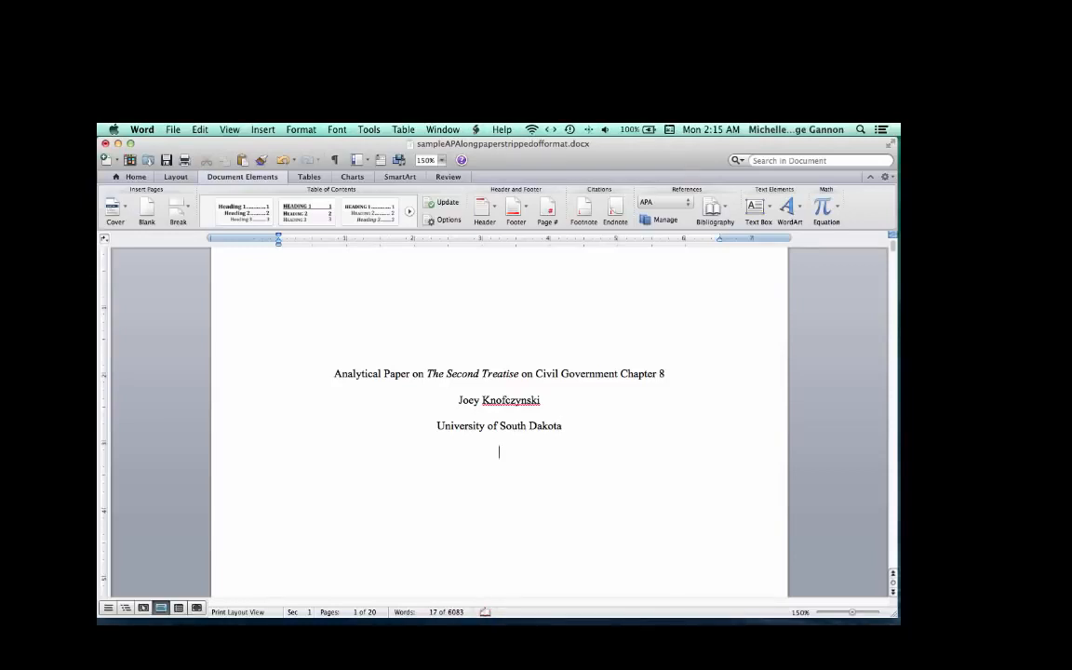
key("Return")
scroll(487, 524, "down", 3)
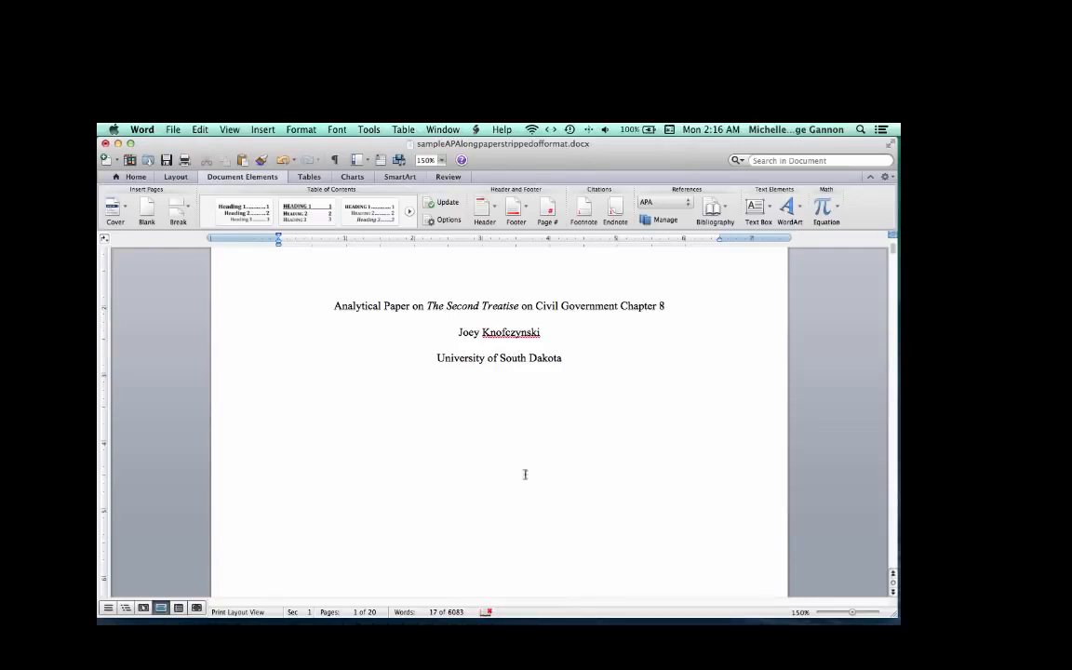
scroll(597, 465, "up", 5)
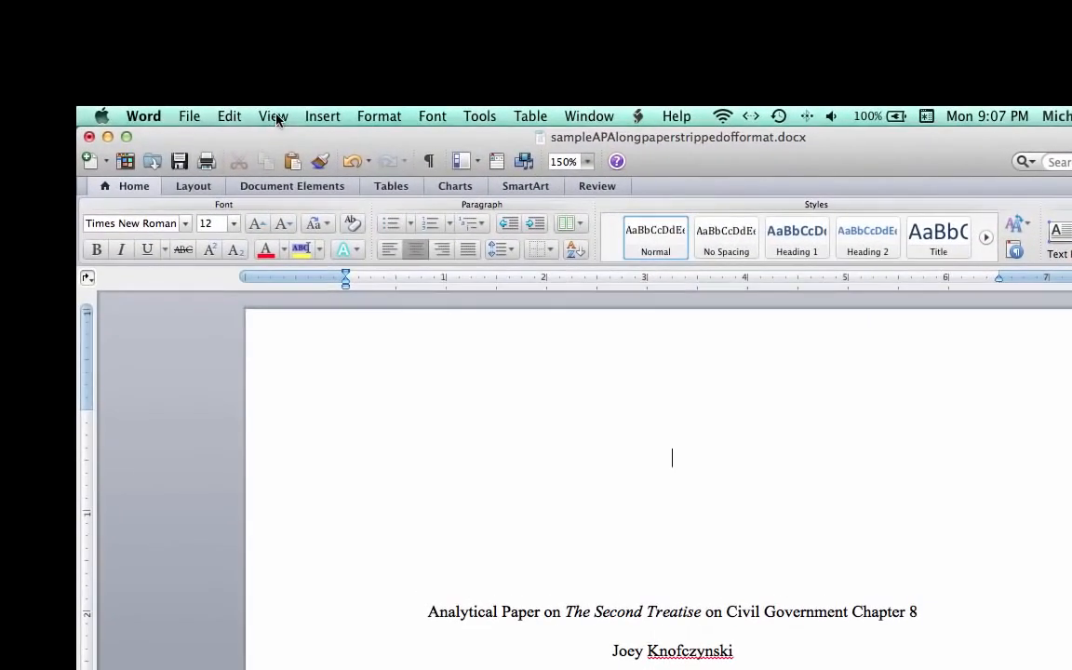
Open the page header from the View menu and turn on Different First Page
left_click(229, 131)
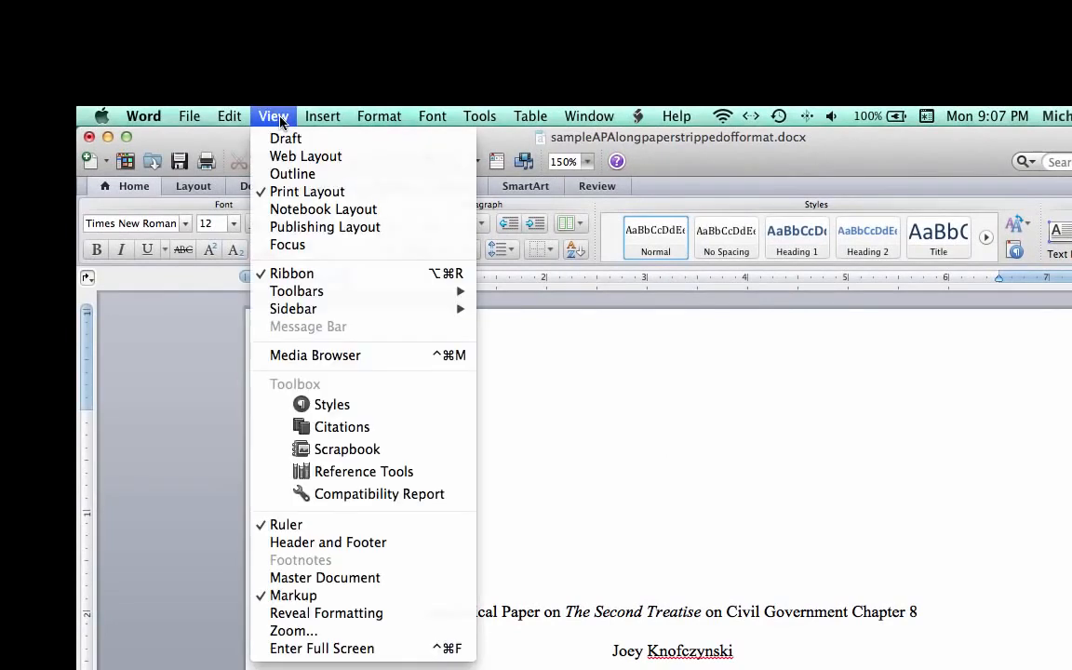
left_click(400, 544)
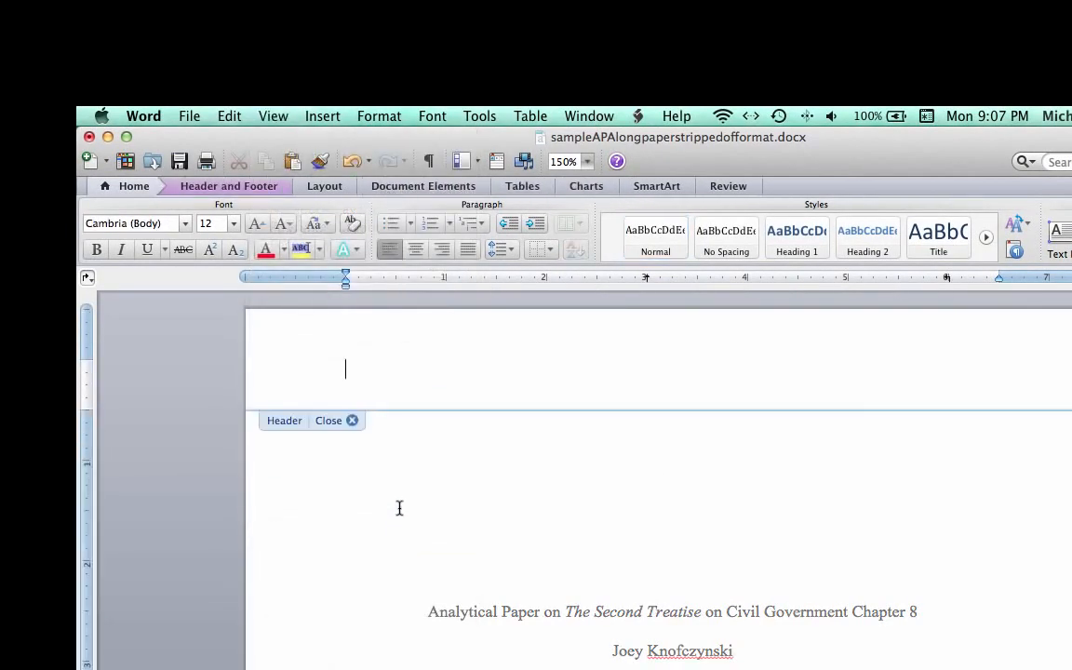
left_click(277, 187)
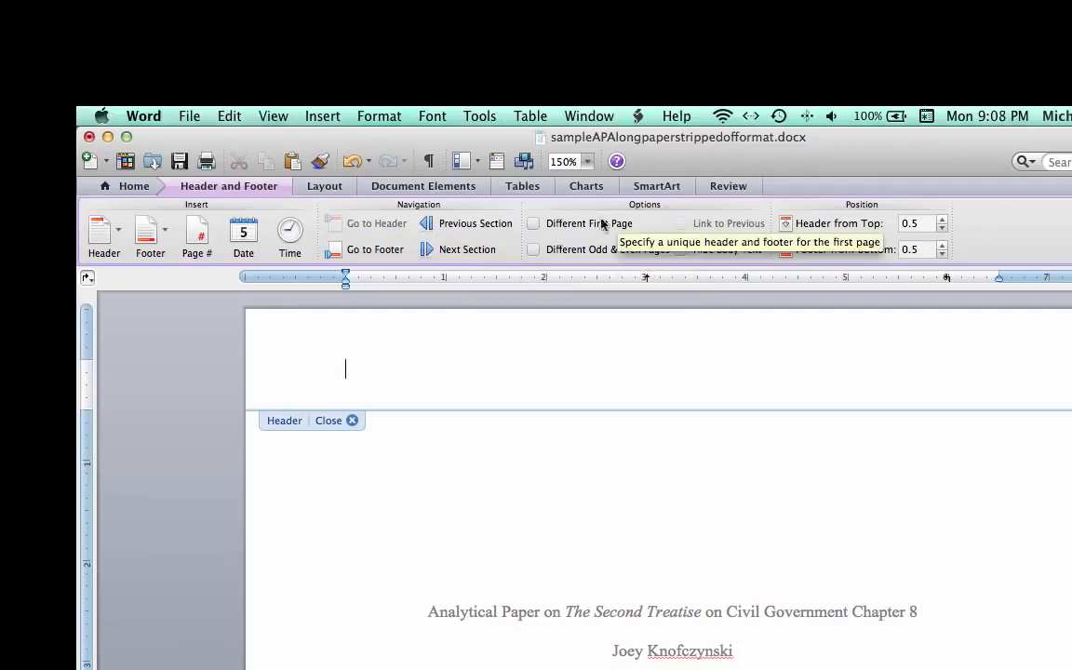
left_click(534, 225)
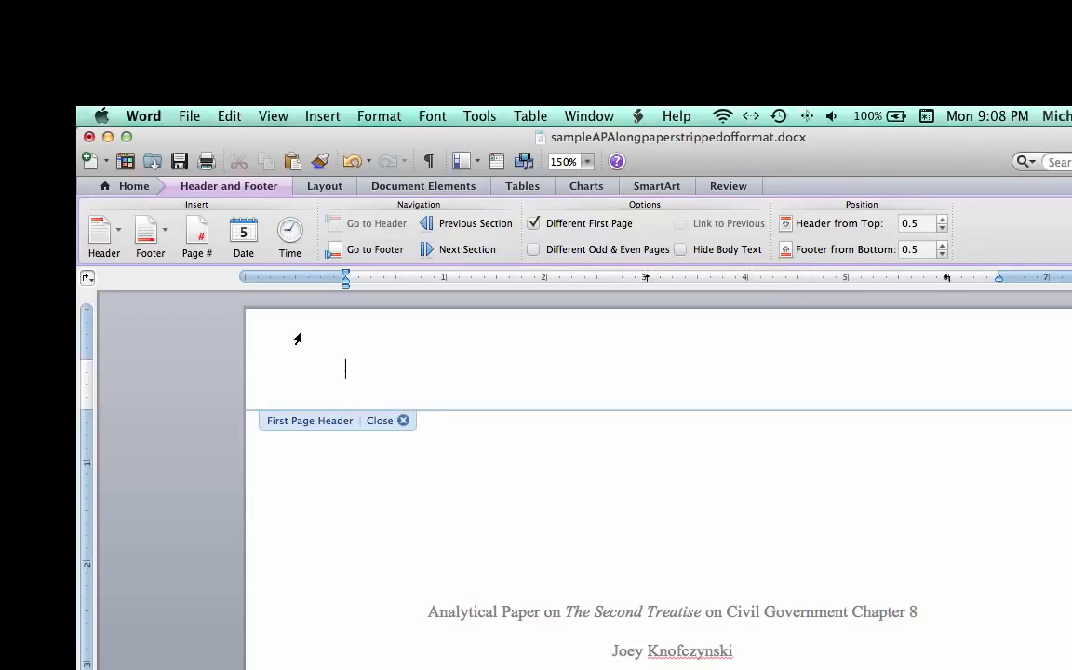
Type 'Running head: SECOND TREATISE CHAPTER 8' into the first-page header, italicising SECOND TREATISE
type("Running head:")
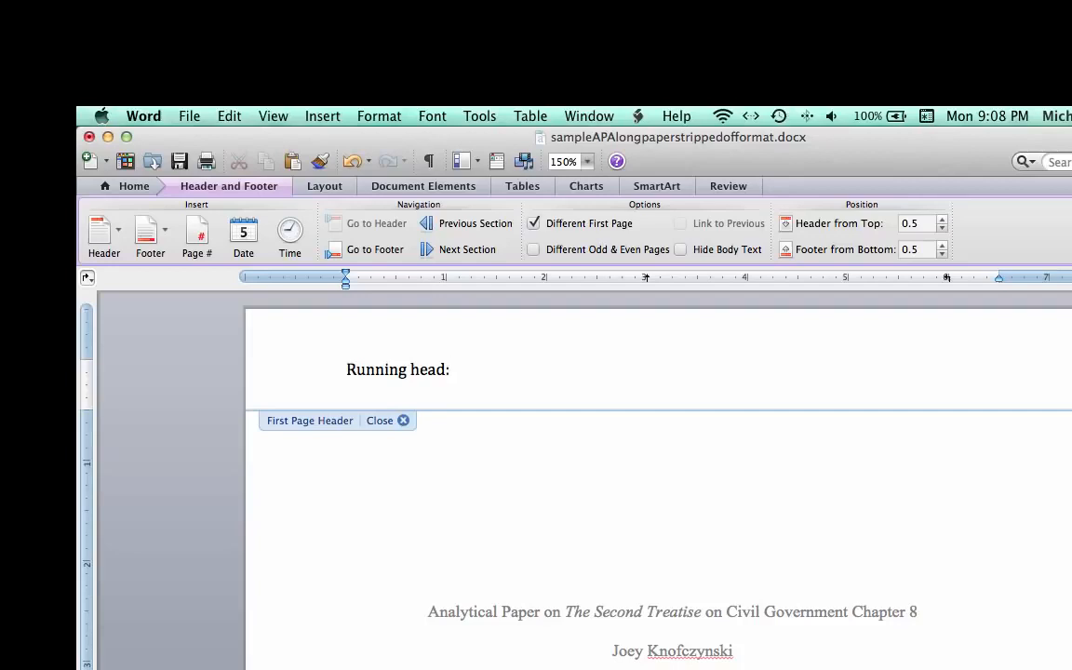
type("SECOND TRE")
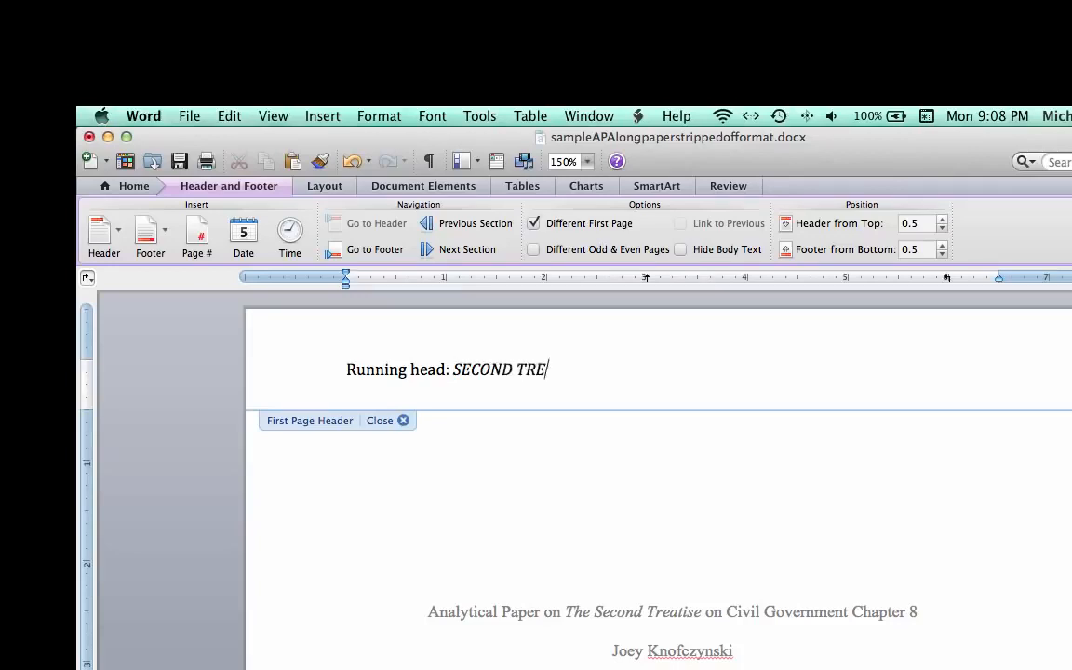
type("ATISE CHAPTER 8")
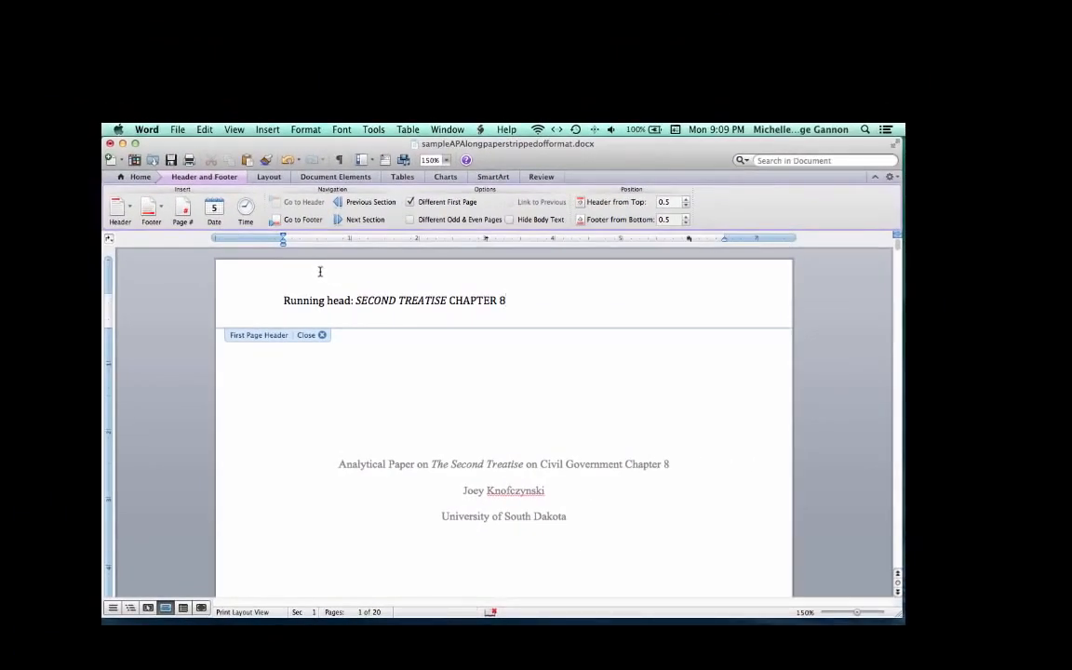
Clear the header's existing tab stops and set one right-aligned tab stop at 6.5 inches
left_click(307, 132)
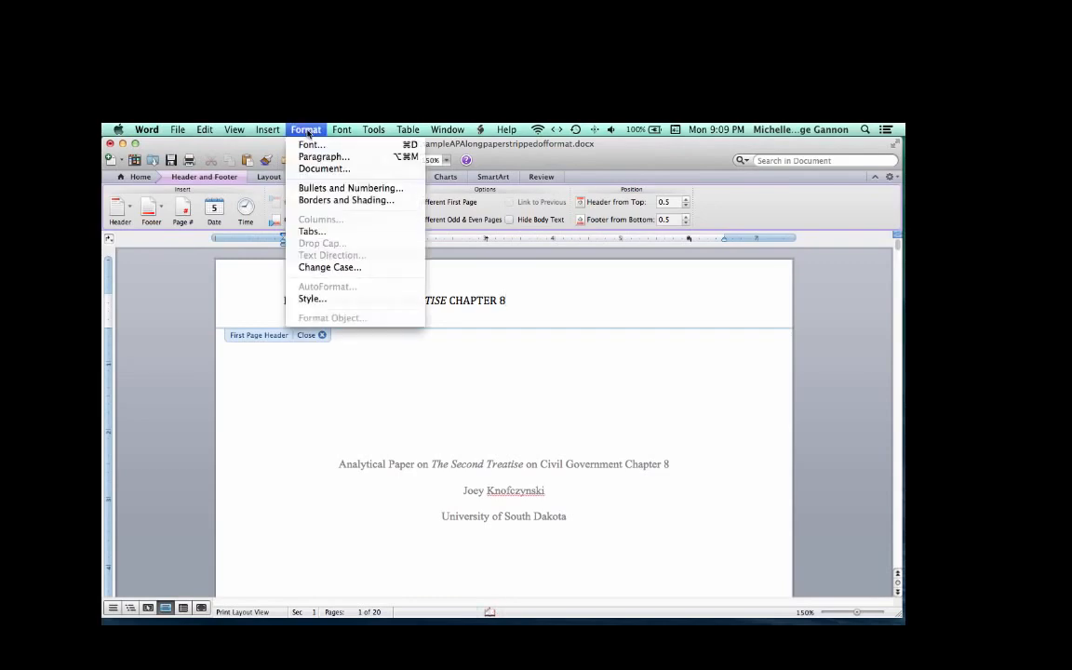
left_click(323, 234)
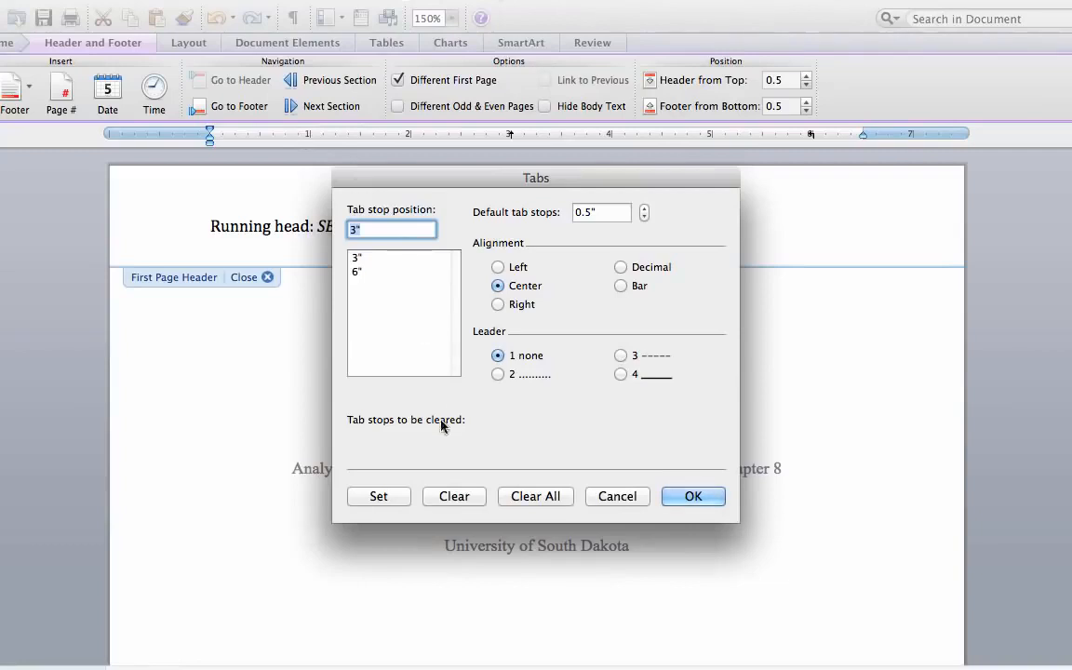
left_click(538, 501)
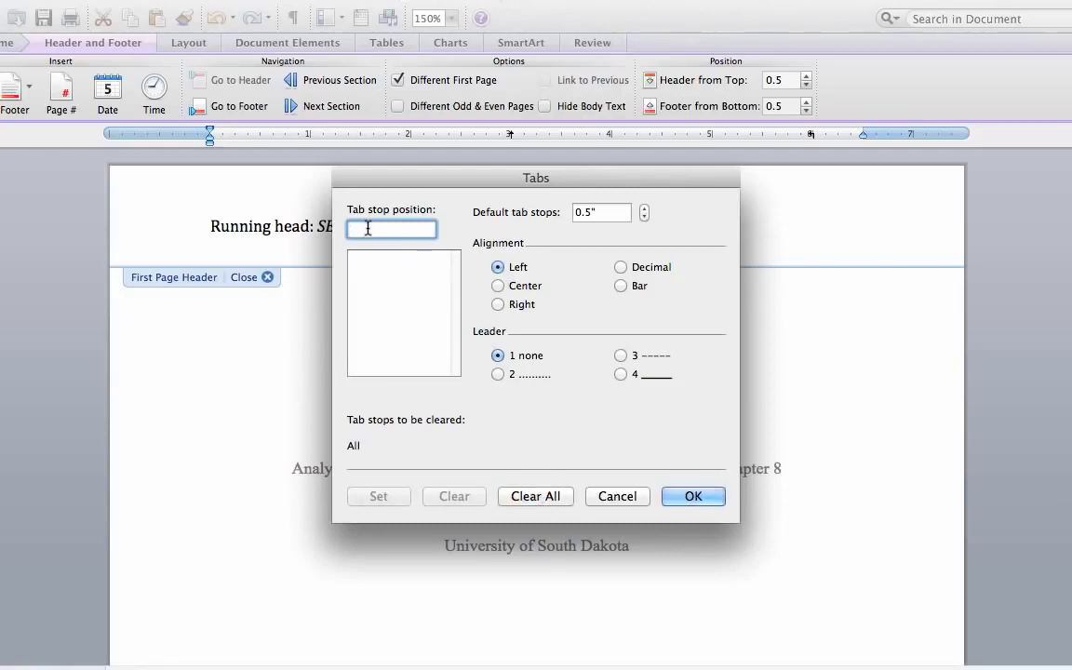
type("6.5")
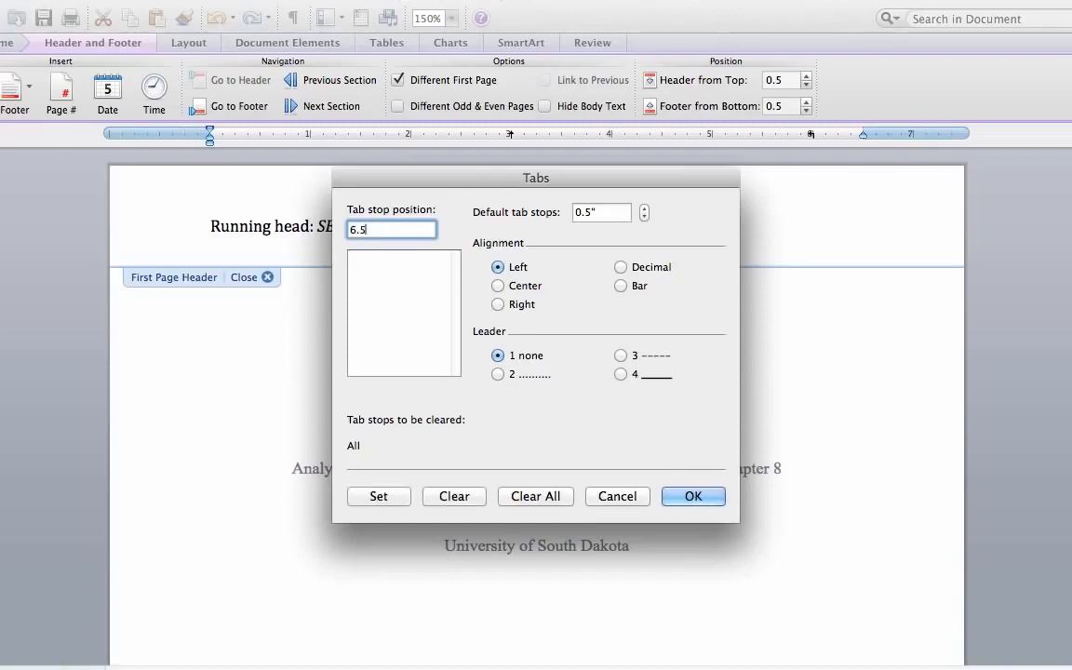
left_click(498, 304)
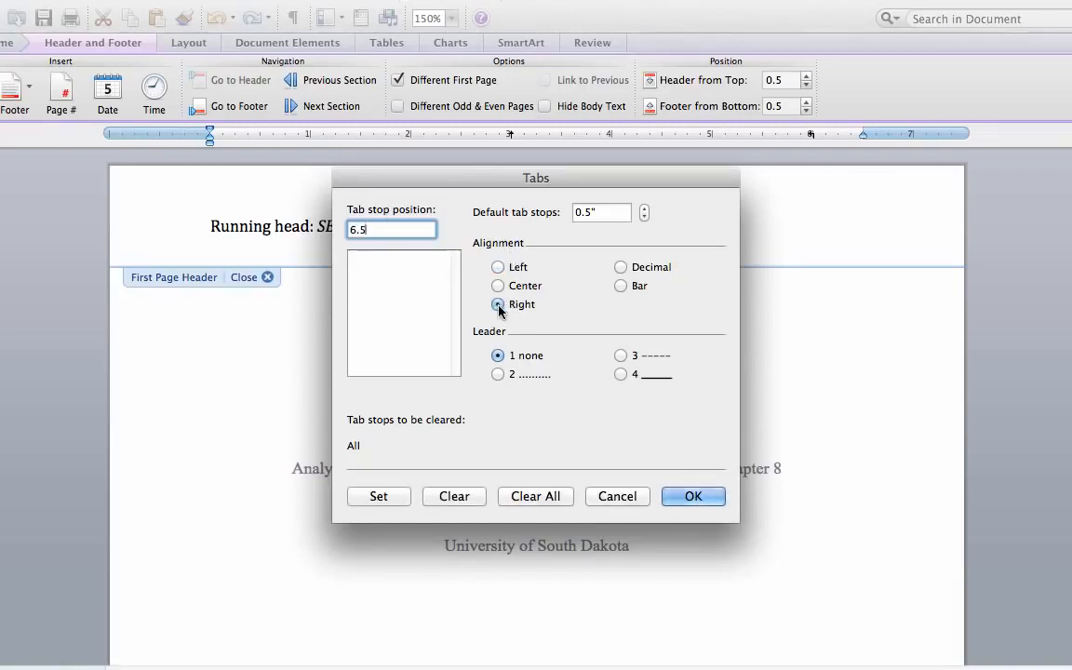
left_click(391, 503)
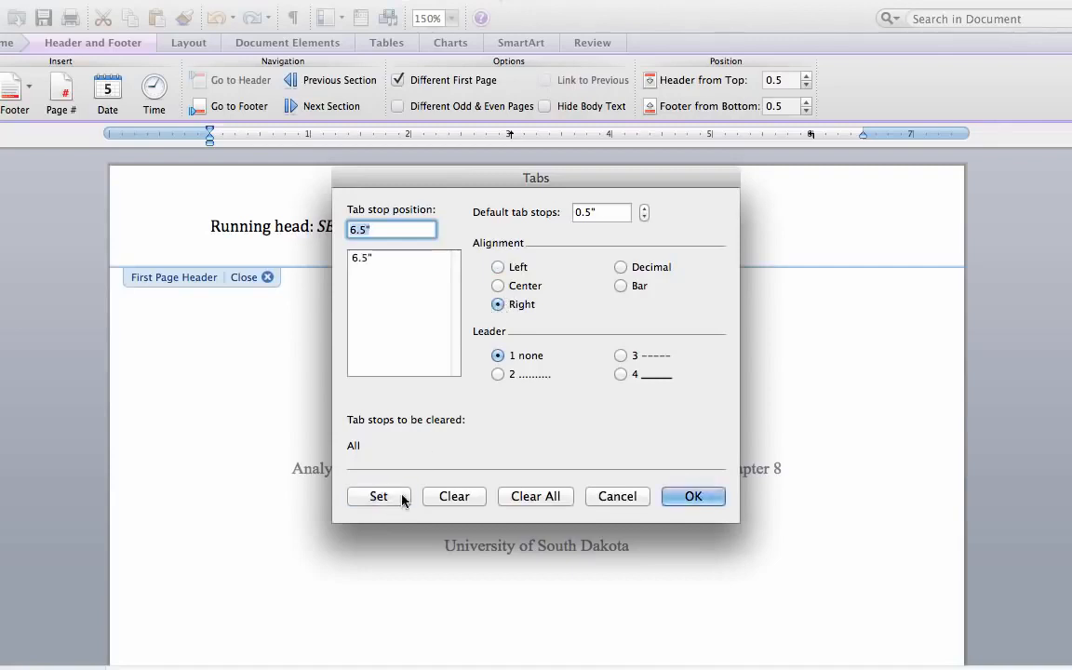
left_click(693, 497)
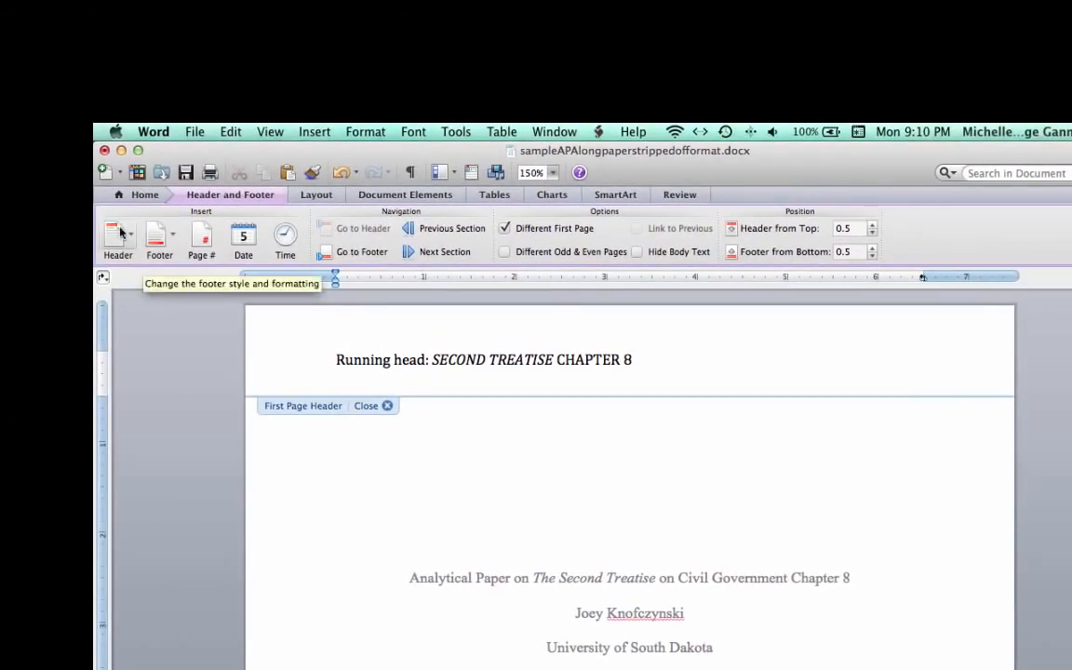
Insert page number 1 in the first-page header and set the header line in Times New Roman
left_click(203, 244)
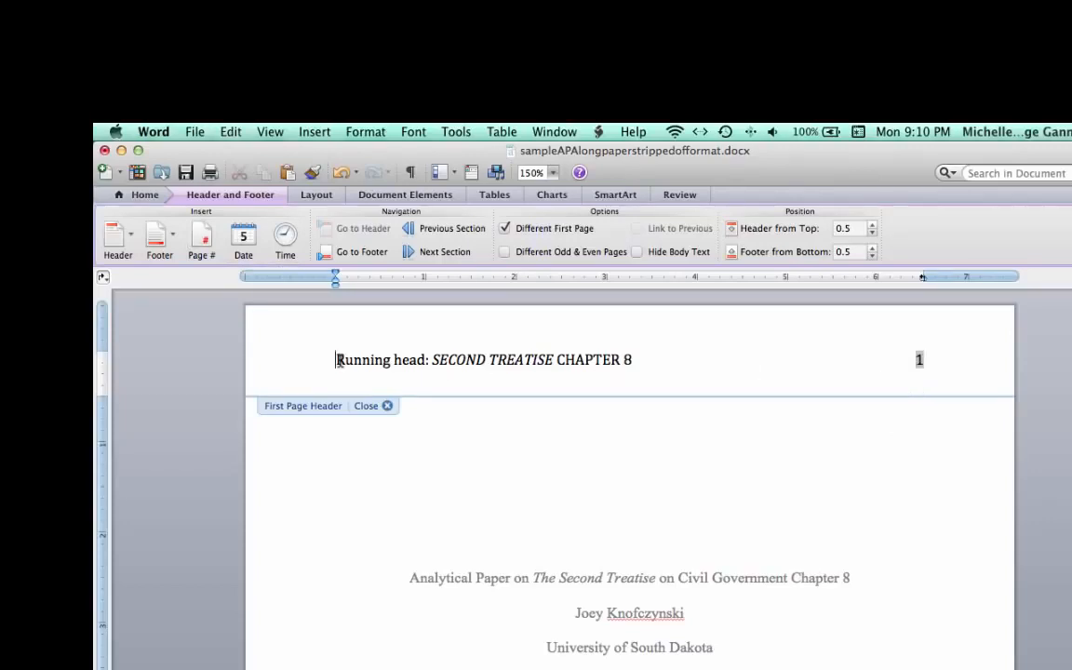
left_click_drag(337, 359, 928, 356)
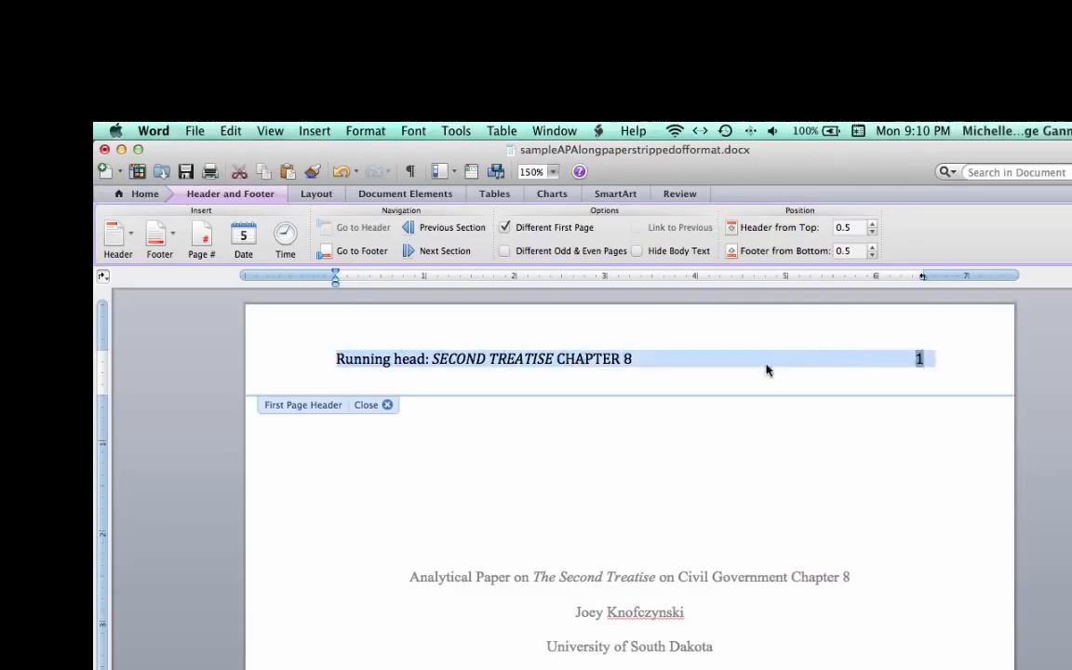
left_click(145, 195)
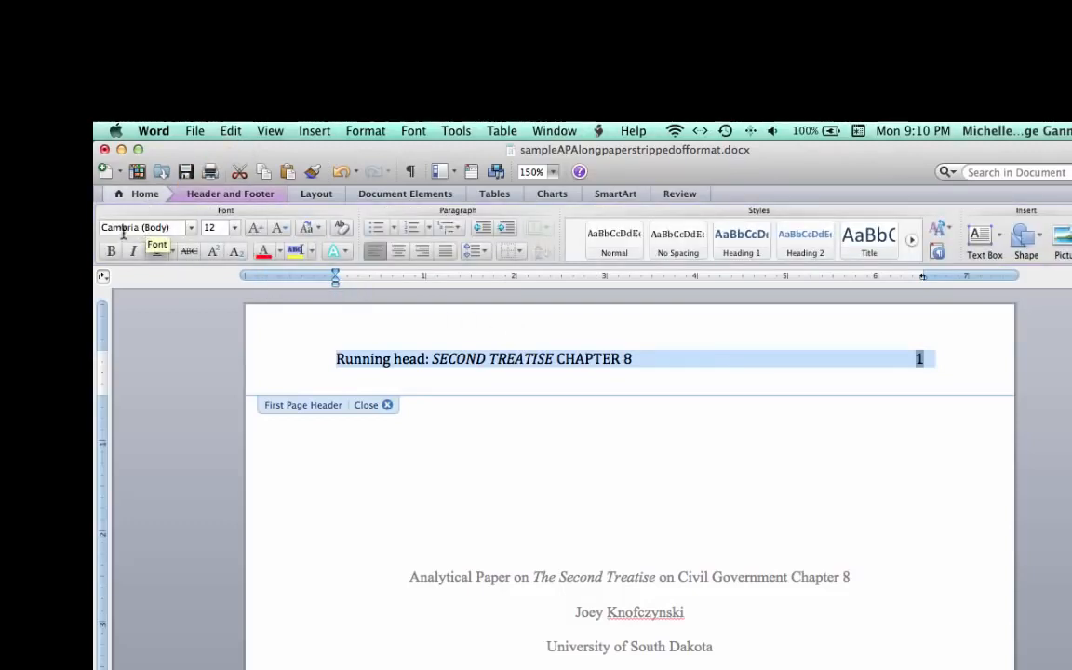
left_click(127, 233)
type("Times New Roman")
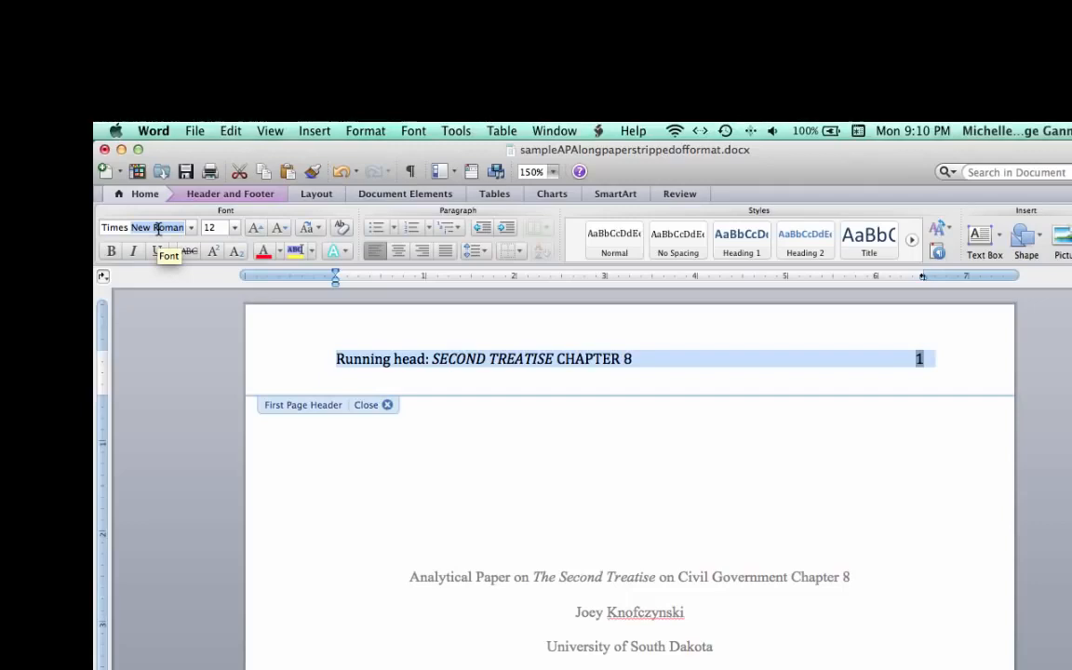
key("Return")
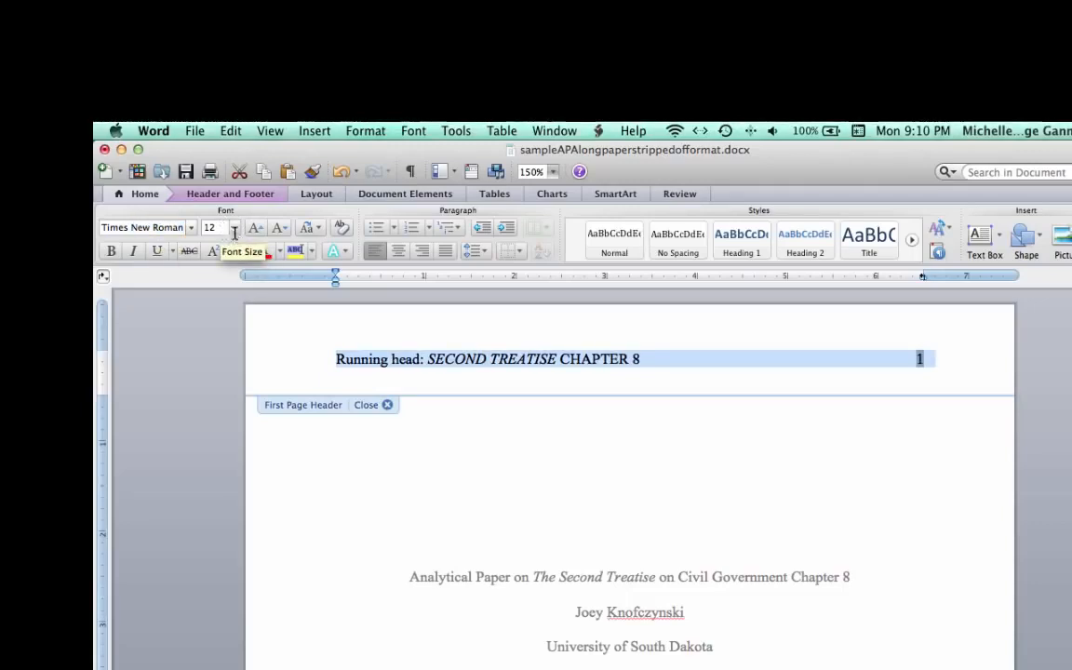
Copy 'SECOND TREATISE CHAPTER 8' and the page number from the first-page header
left_click(456, 359)
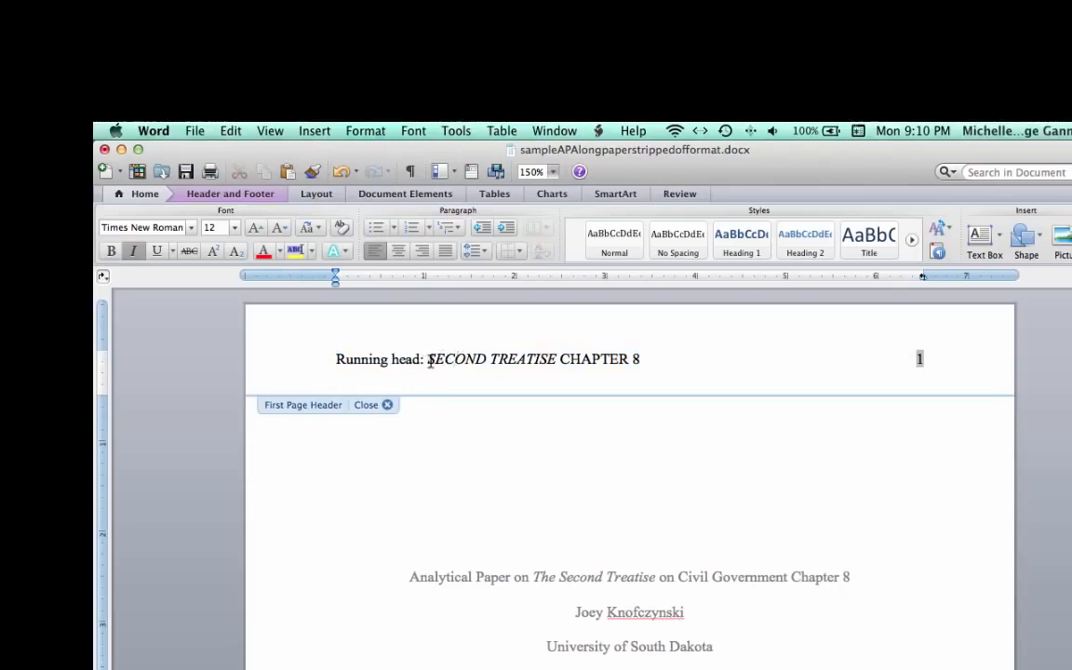
left_click_drag(428, 359, 929, 358)
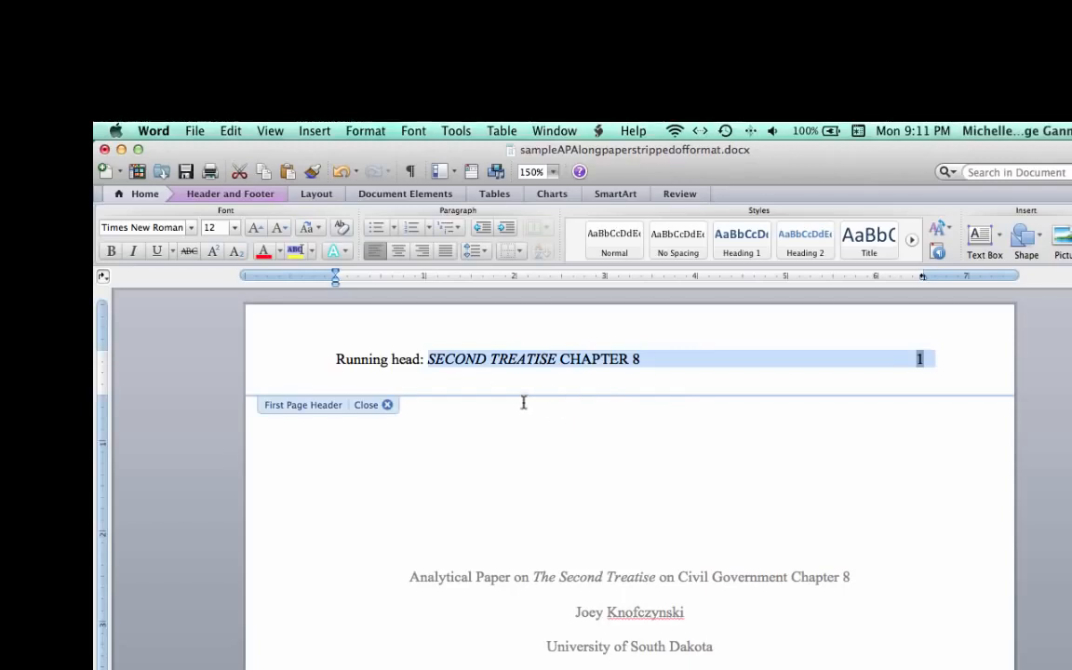
left_click(231, 131)
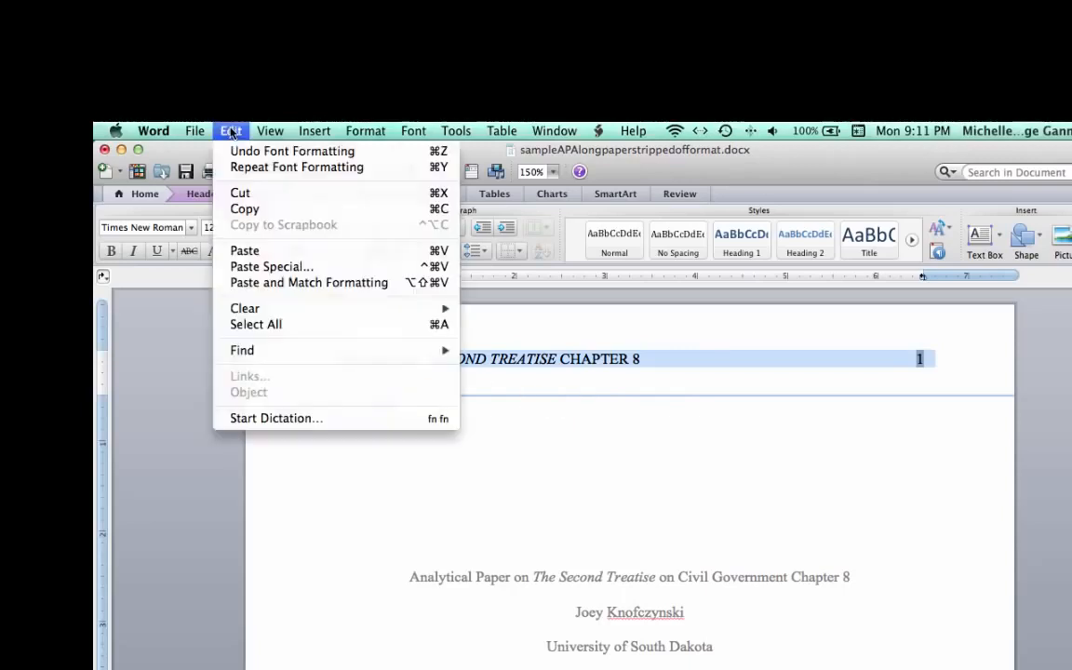
left_click(272, 213)
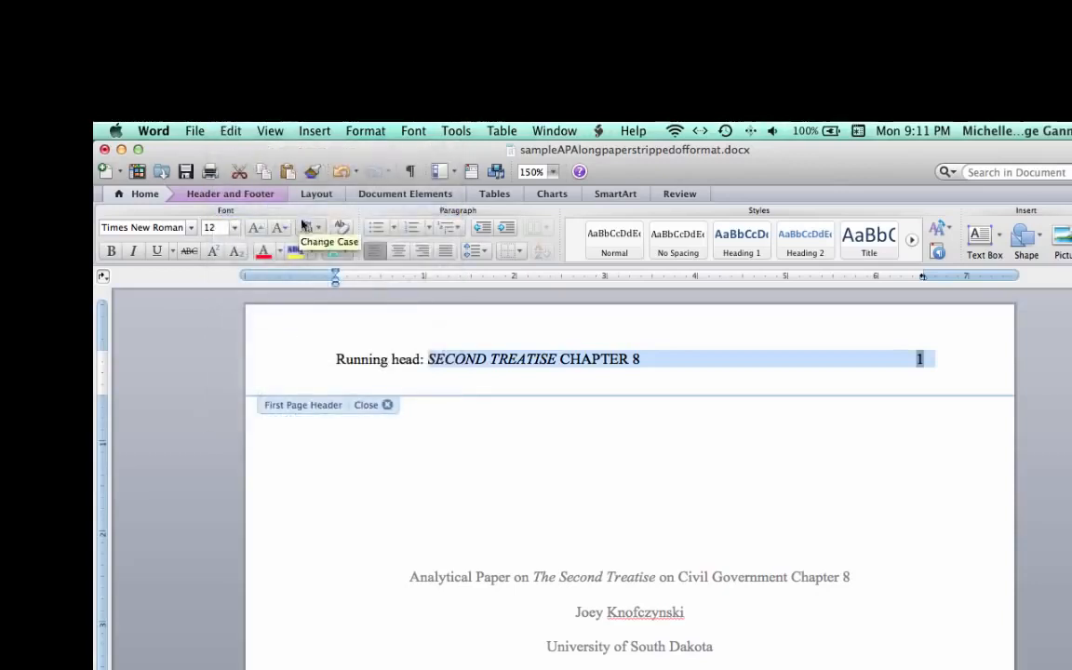
left_click(653, 357)
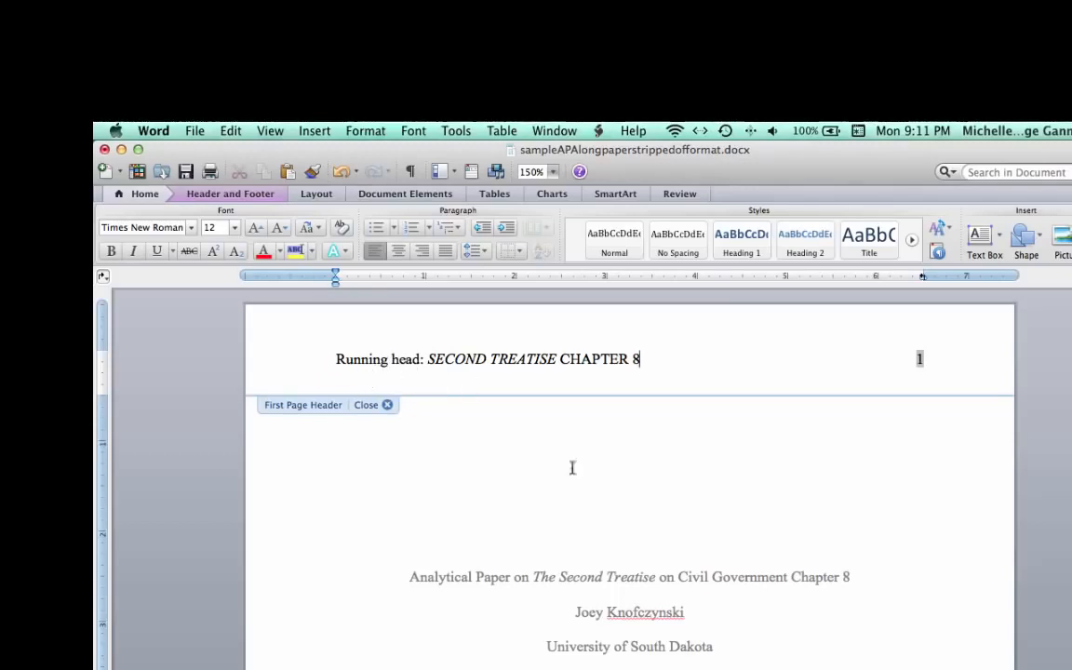
Paste 'SECOND TREATISE CHAPTER 8' with its page number into the page 2 header
scroll(503, 528, "down", 5)
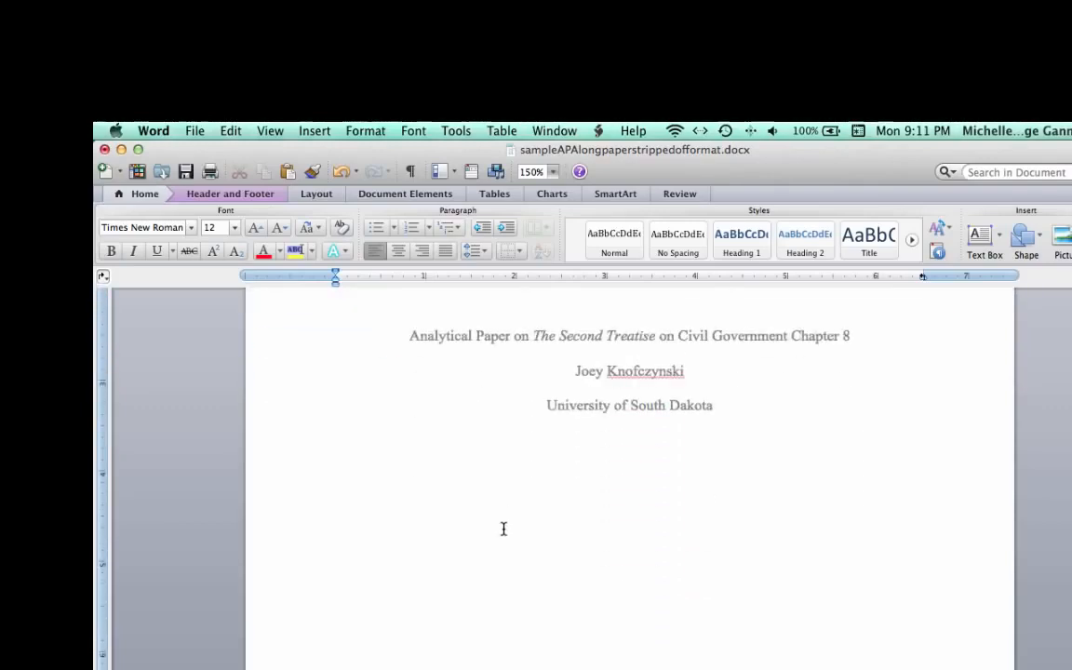
scroll(503, 529, "down", 10)
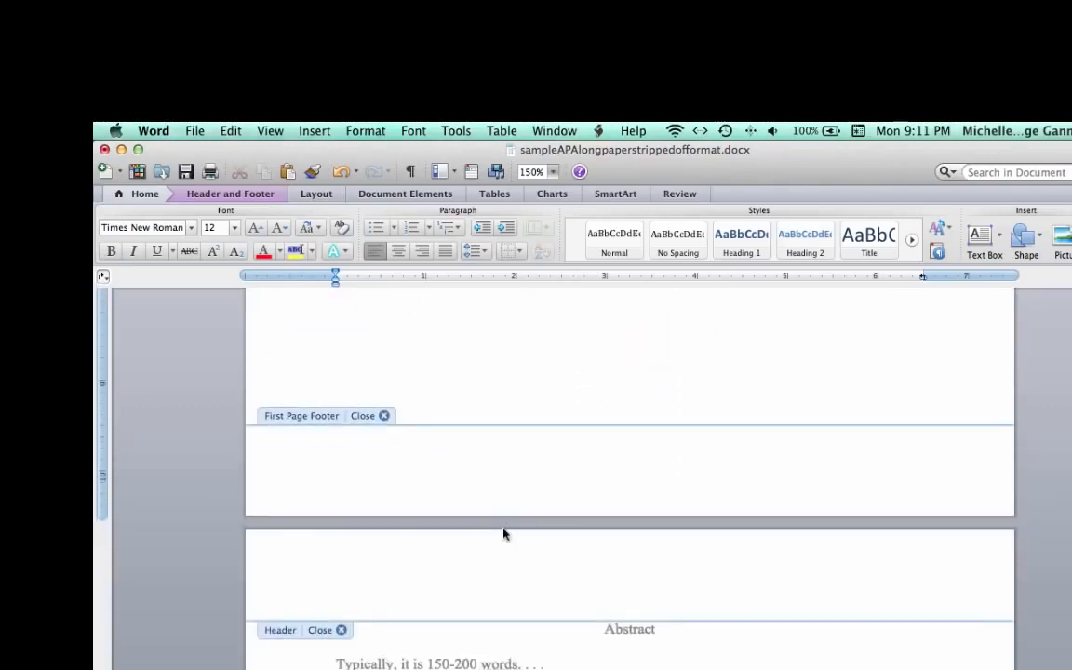
scroll(503, 532, "down", 2)
scroll(503, 529, "down", 1)
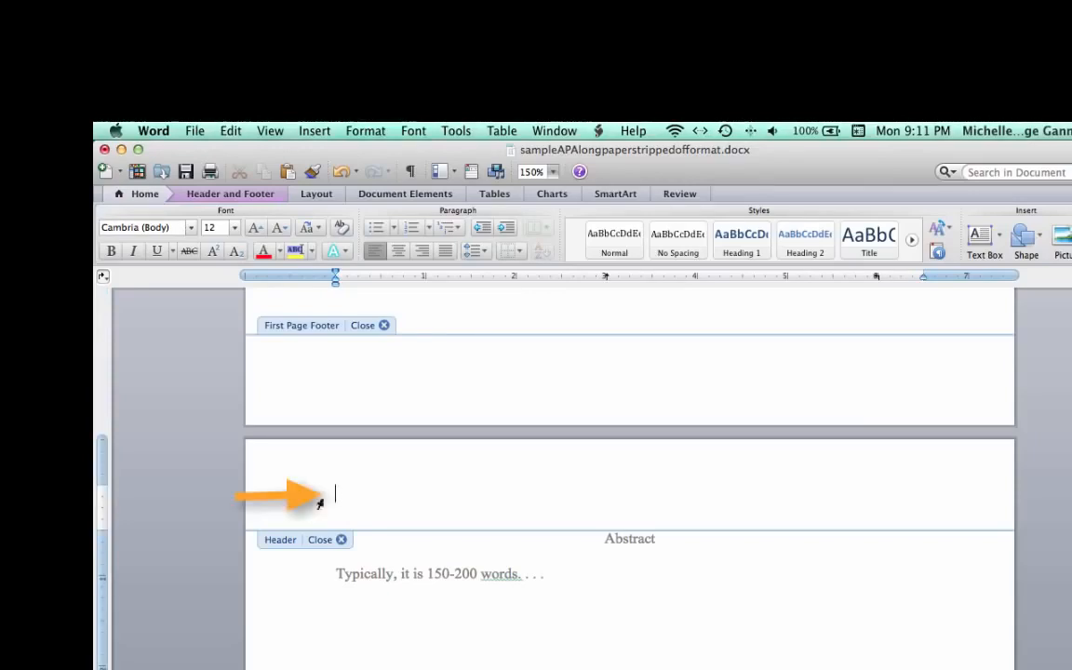
left_click(232, 131)
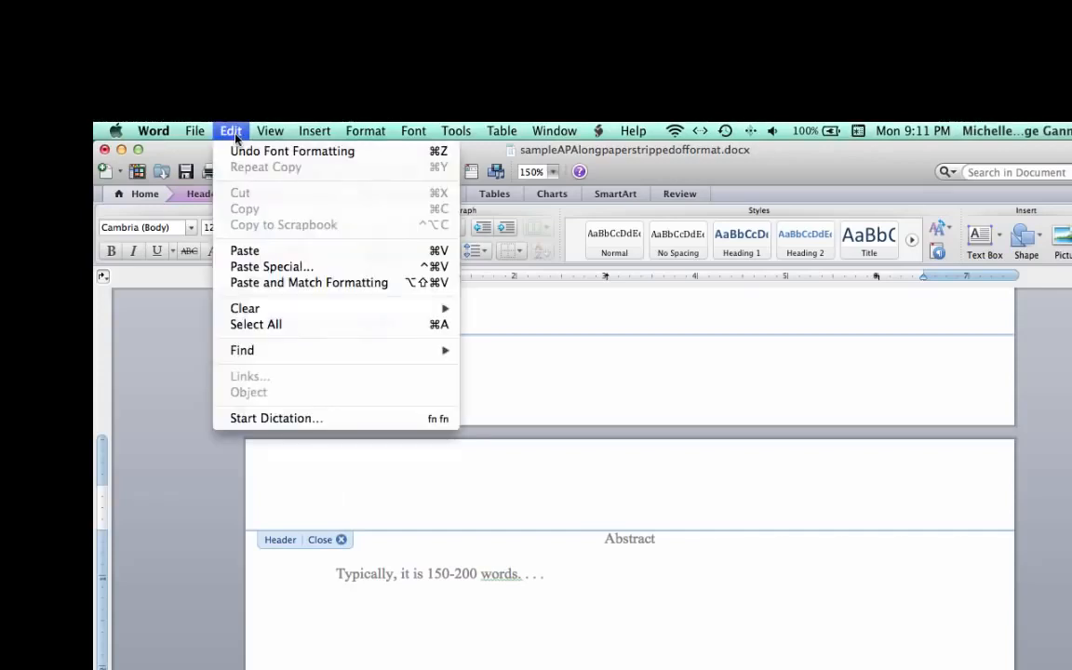
left_click(269, 253)
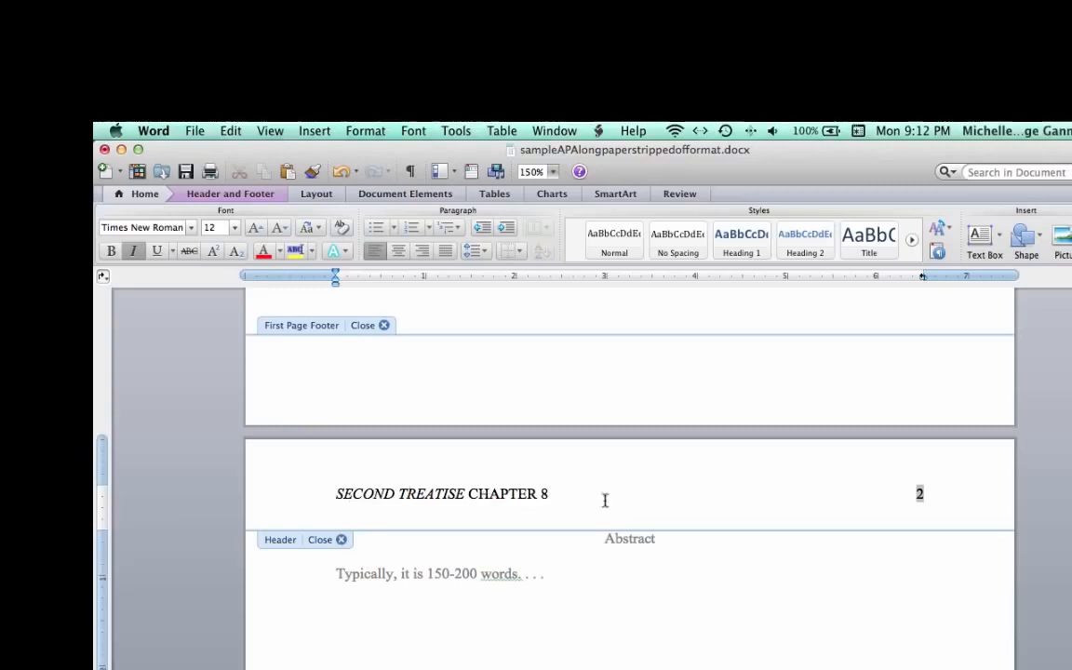
left_click(407, 496)
left_click(336, 495)
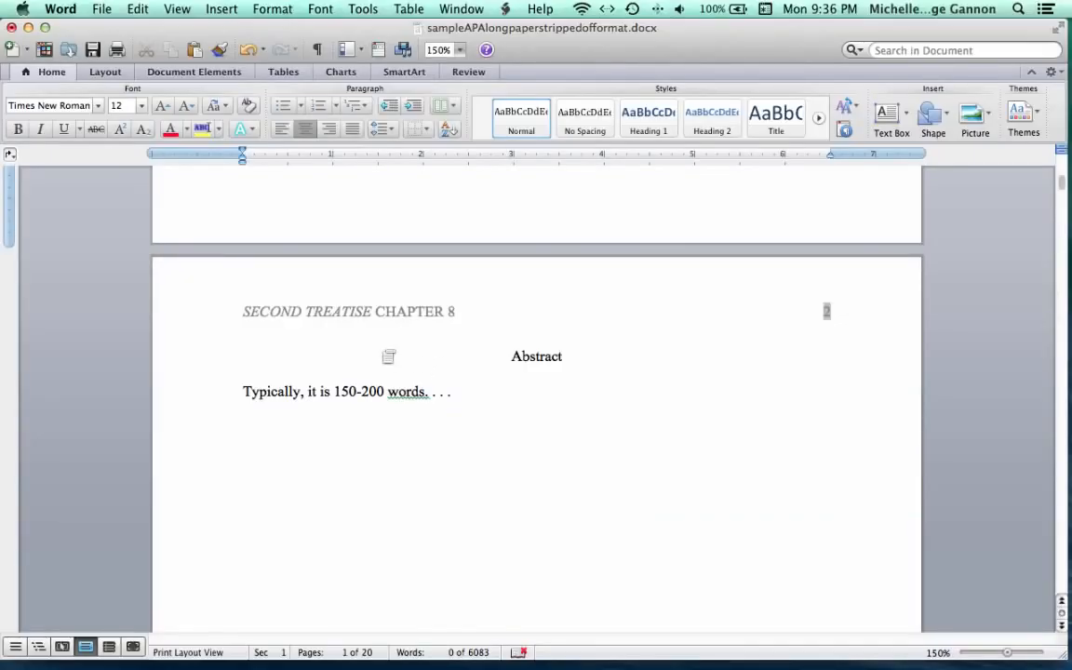
Review the headers on pages 1–3, then place the cursor after 'States.' in page 3's first paragraph
scroll(550, 400, "down", 3)
scroll(551, 400, "down", 3)
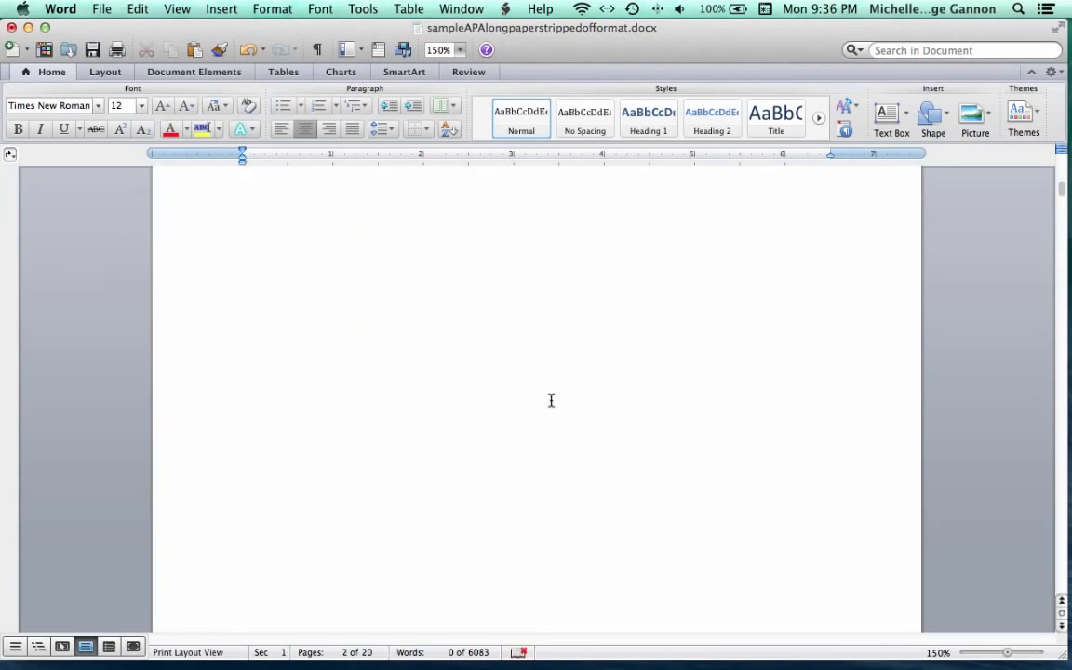
scroll(551, 401, "down", 6)
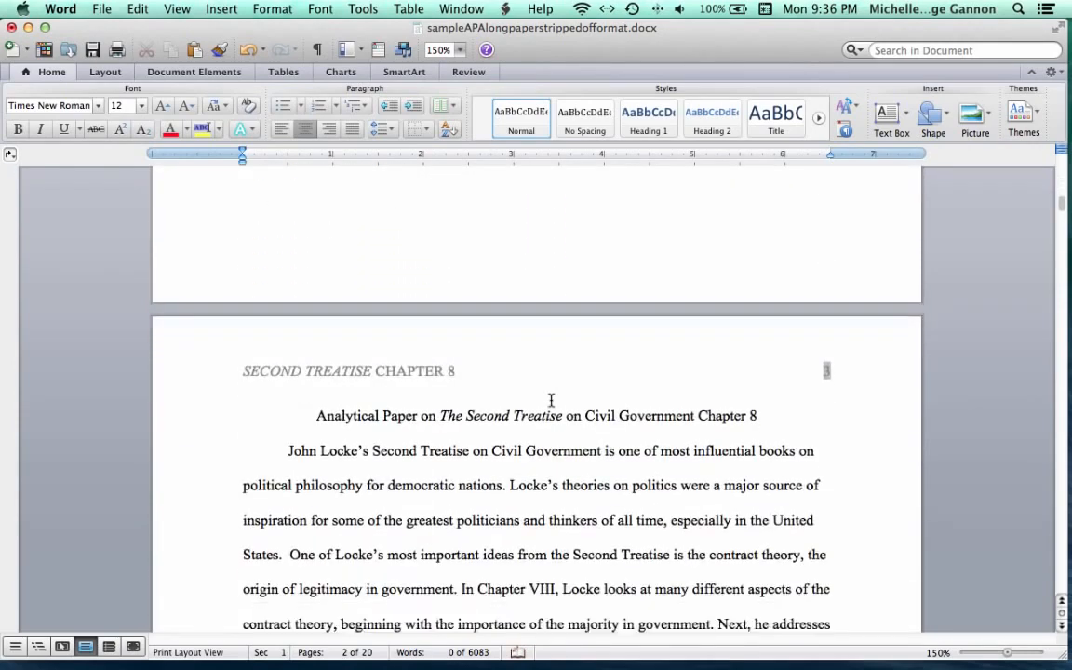
scroll(551, 400, "down", 12)
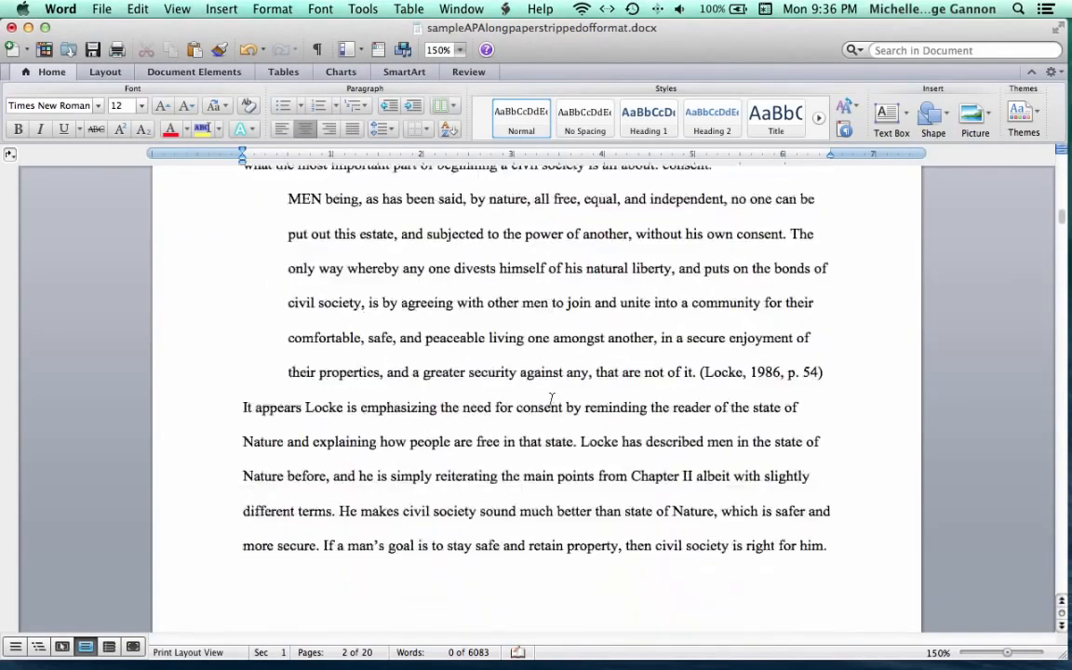
scroll(551, 400, "up", 15)
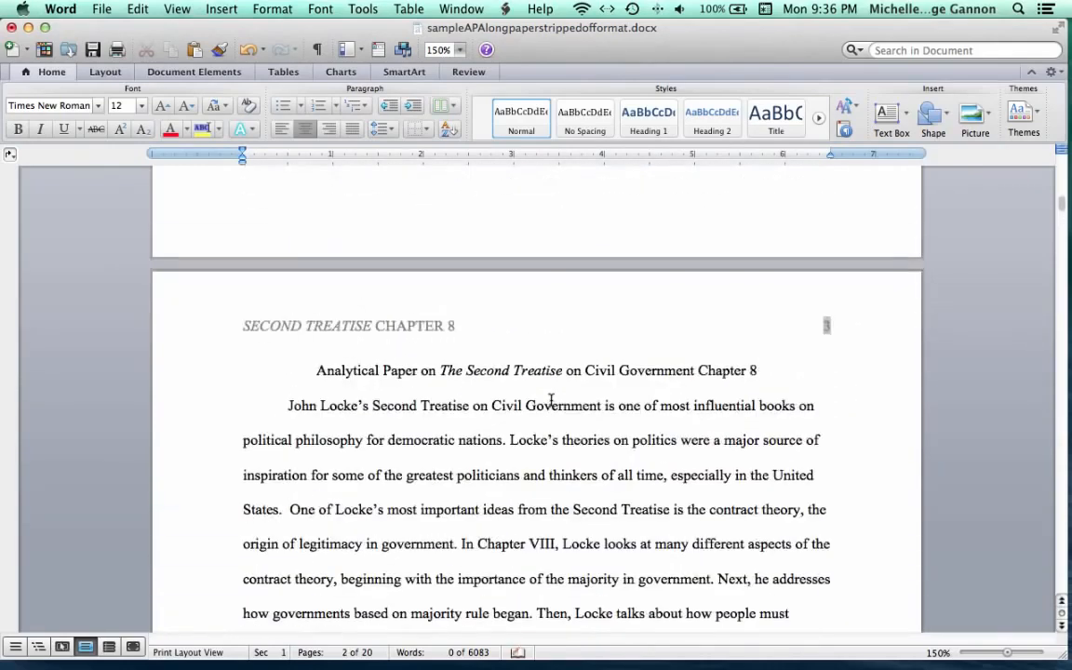
scroll(551, 400, "up", 10)
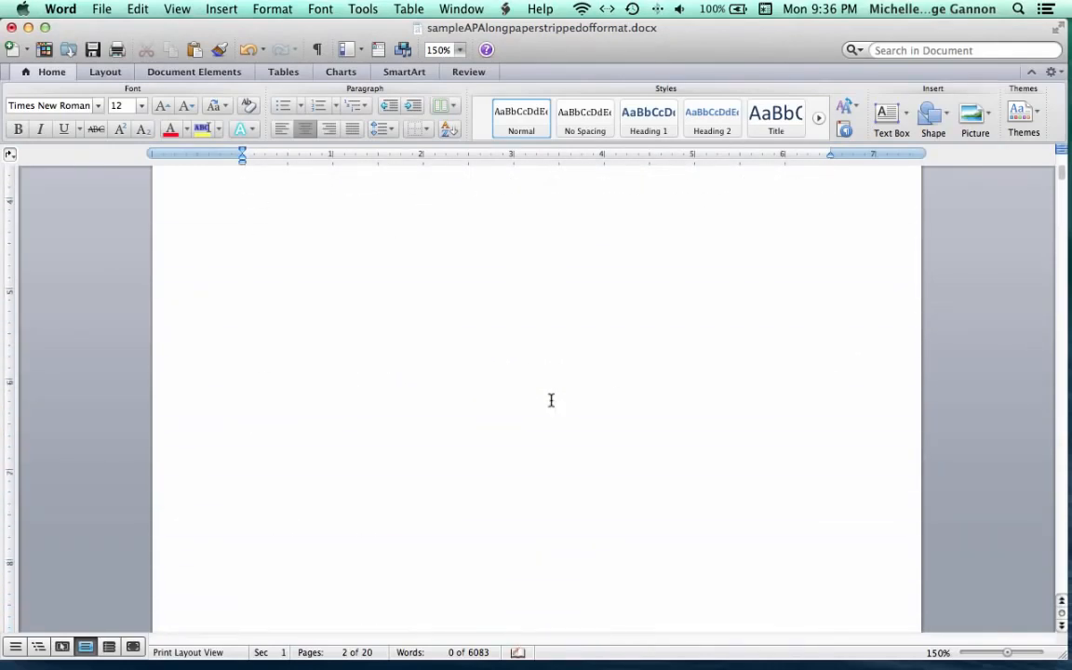
scroll(567, 310, "up", 8)
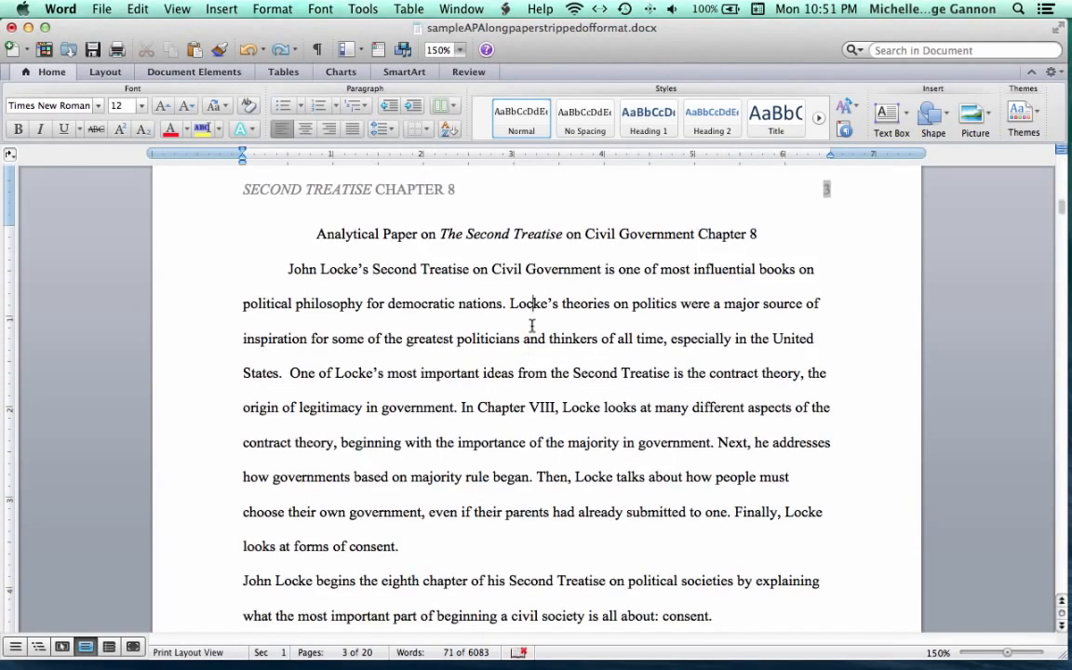
scroll(531, 319, "up", 3)
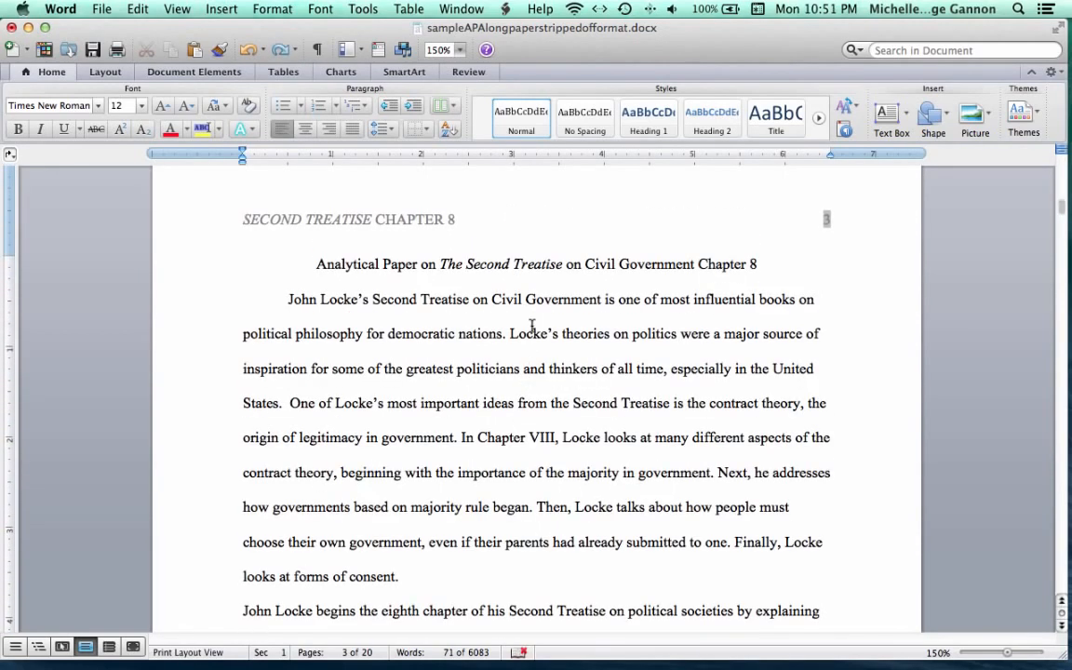
scroll(532, 326, "up", 1)
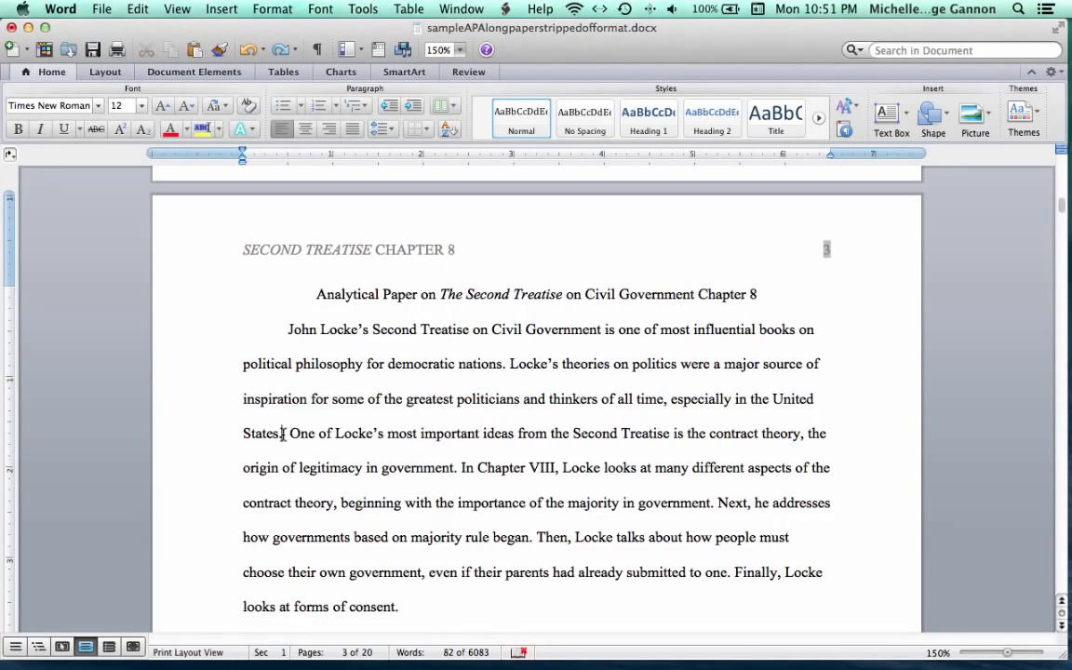
left_click(283, 435)
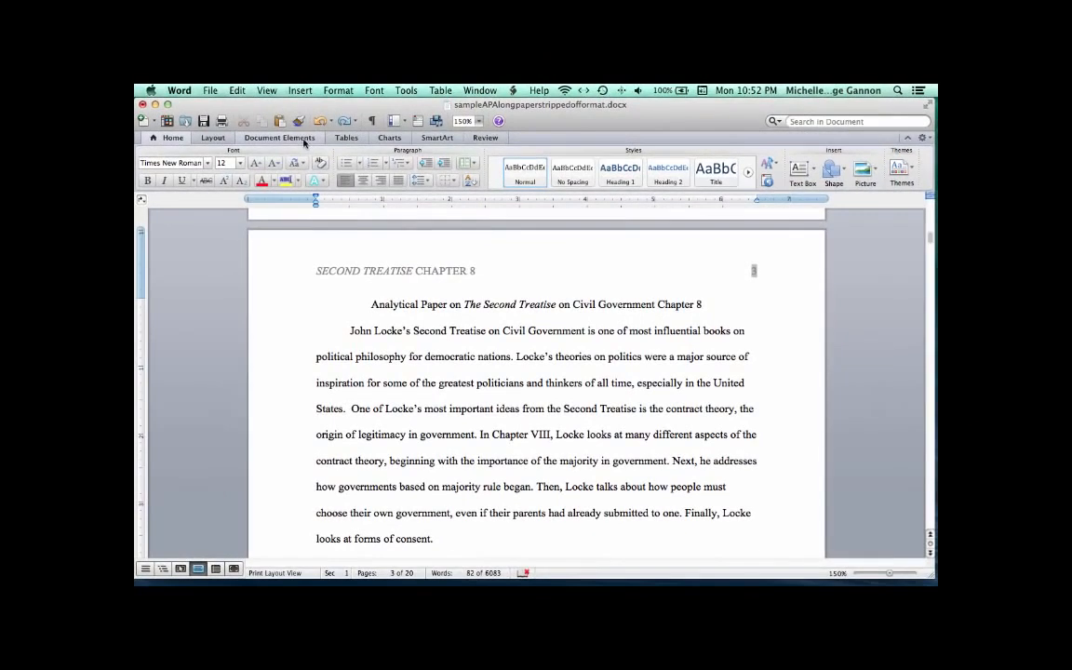
left_click(303, 139)
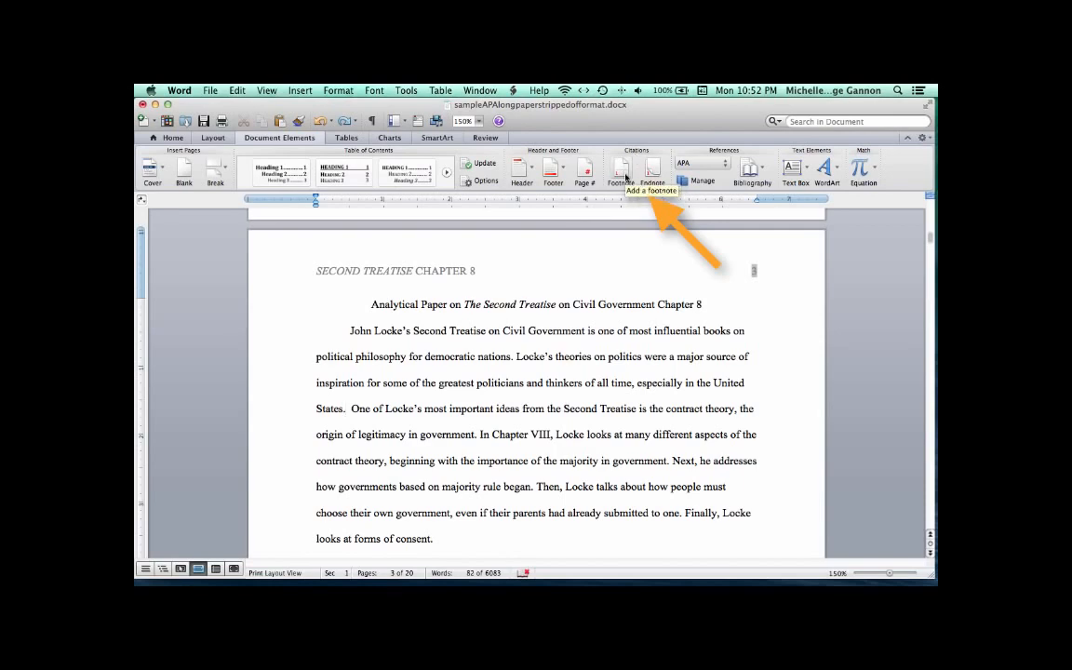
left_click(622, 171)
scroll(414, 370, "up", 5)
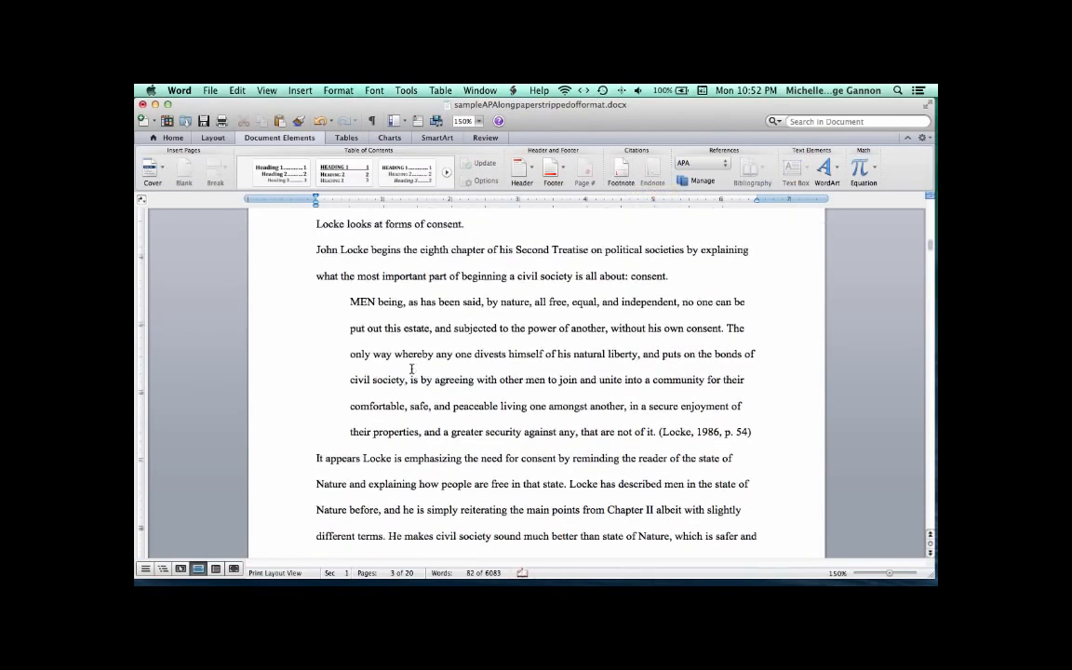
scroll(411, 371, "up", 2)
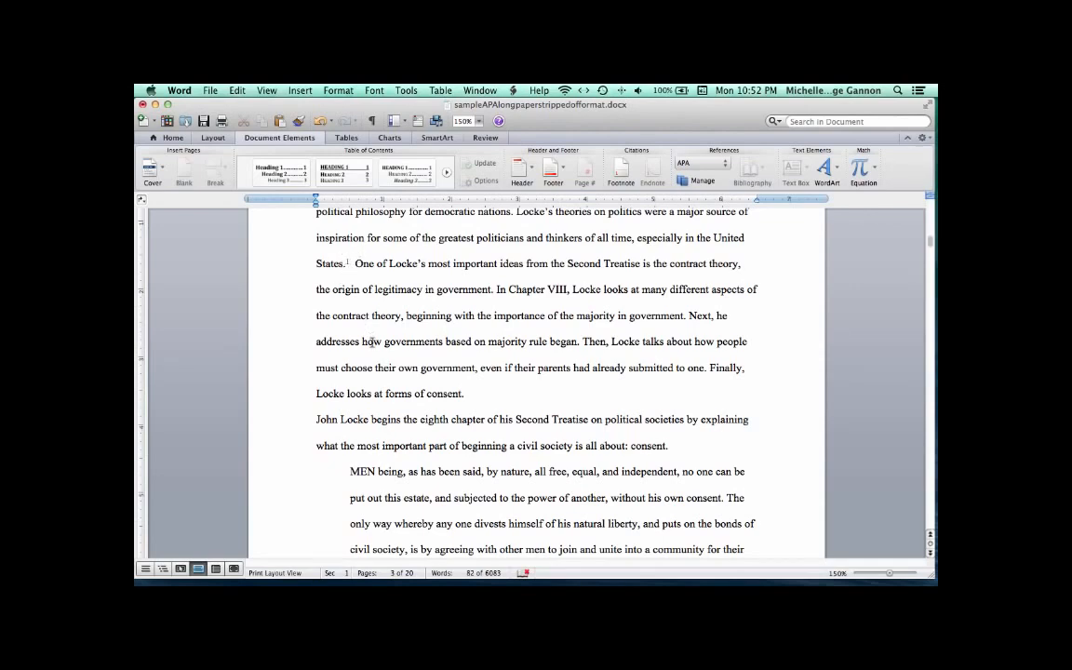
scroll(367, 391, "down", 3)
scroll(380, 418, "down", 5)
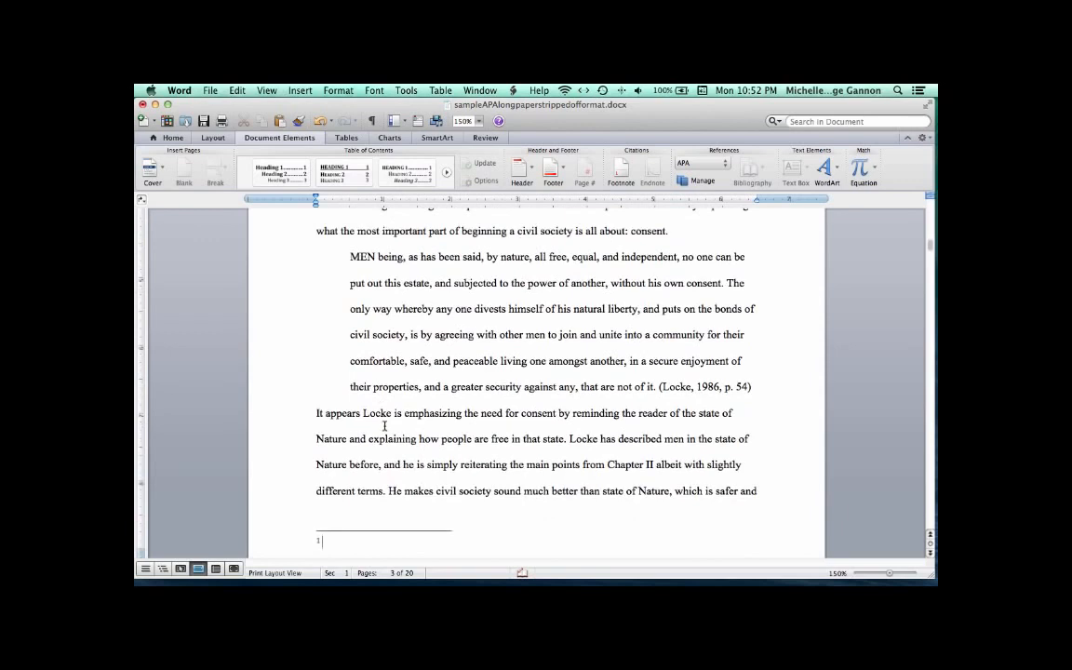
scroll(385, 425, "down", 3)
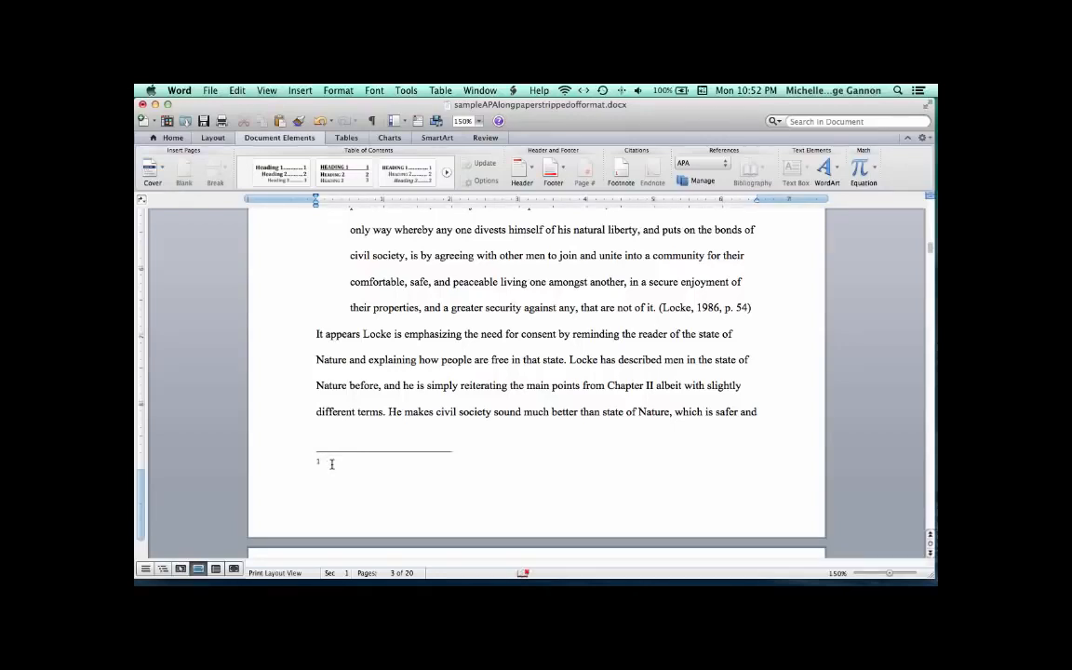
type("Type the text")
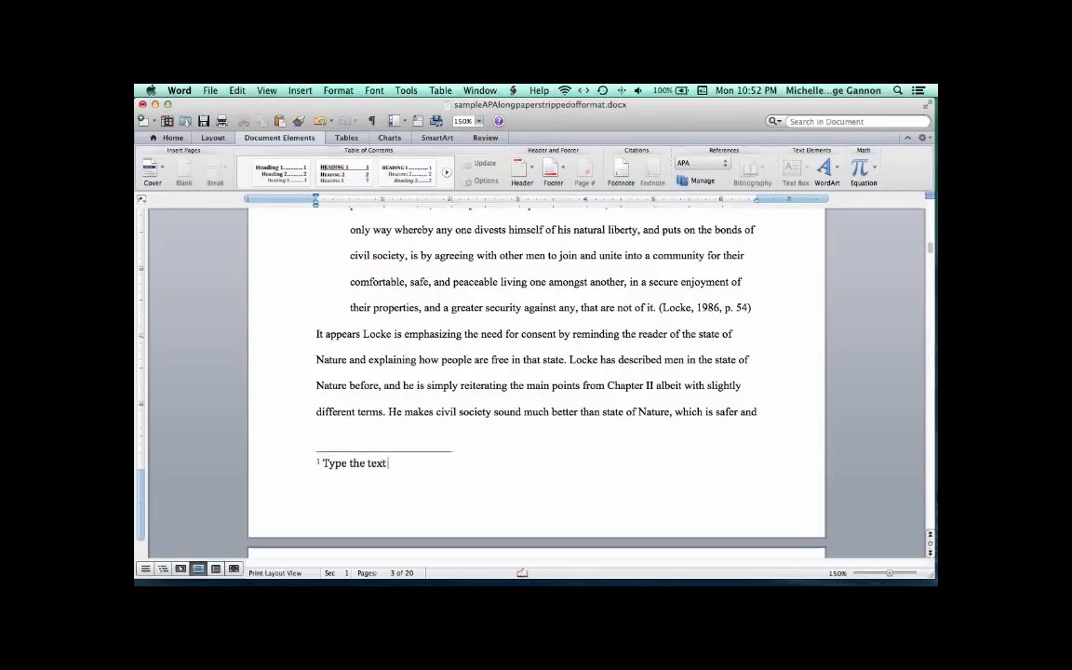
type(" of your footnote.")
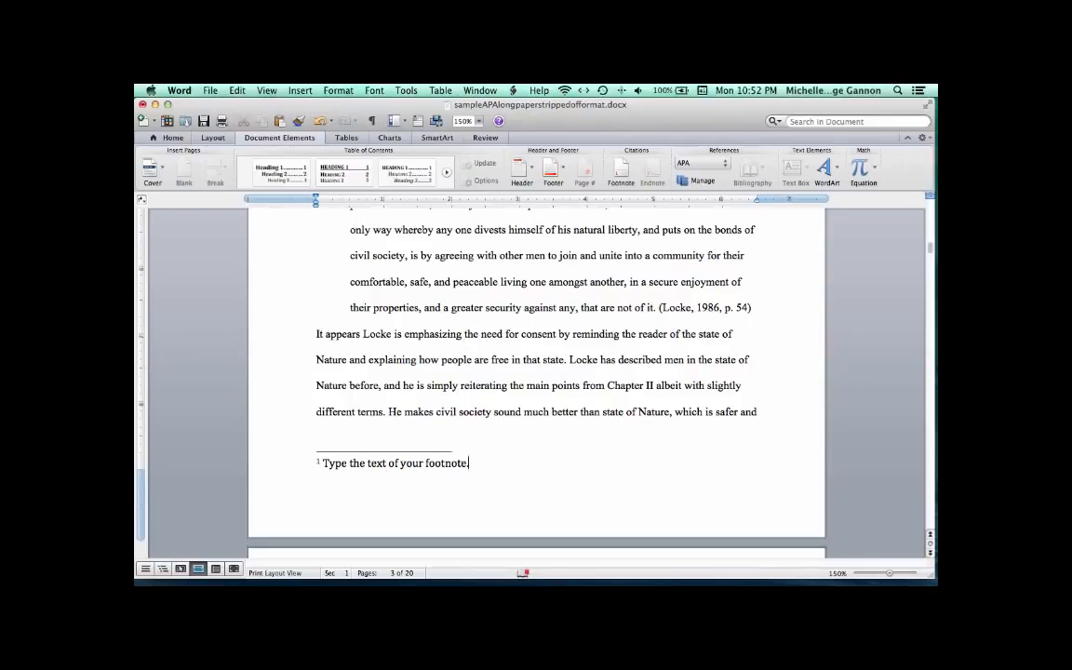
key("super+z")
key("super+z")
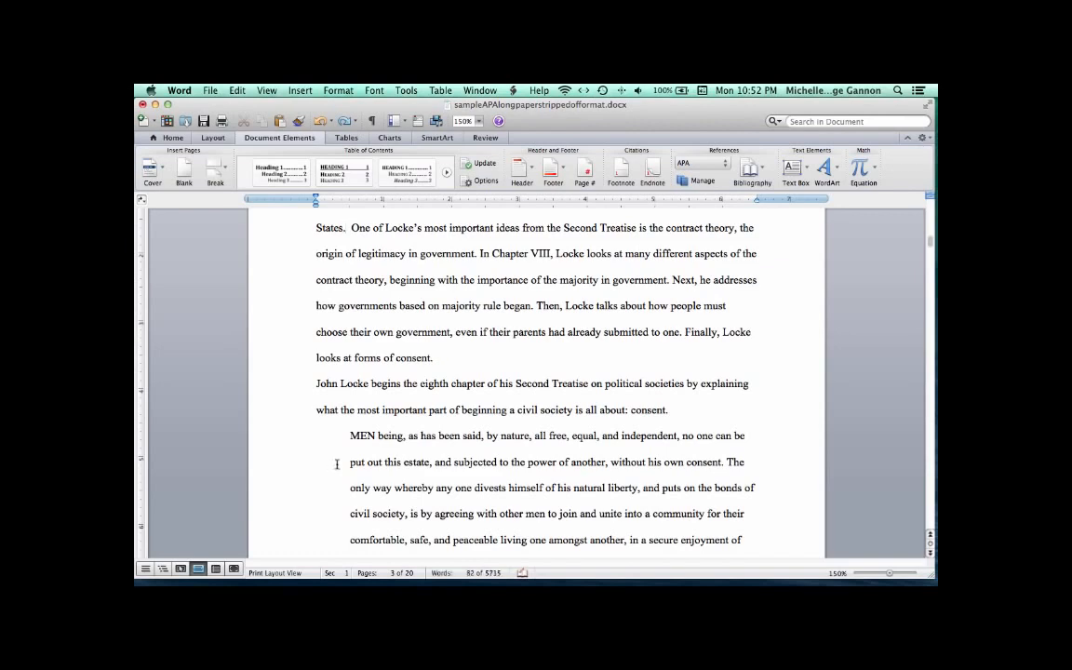
Scroll to page 4 and select the quotation from 'In Section 95' through '(1986, p. 55).'
scroll(571, 382, "down", 3)
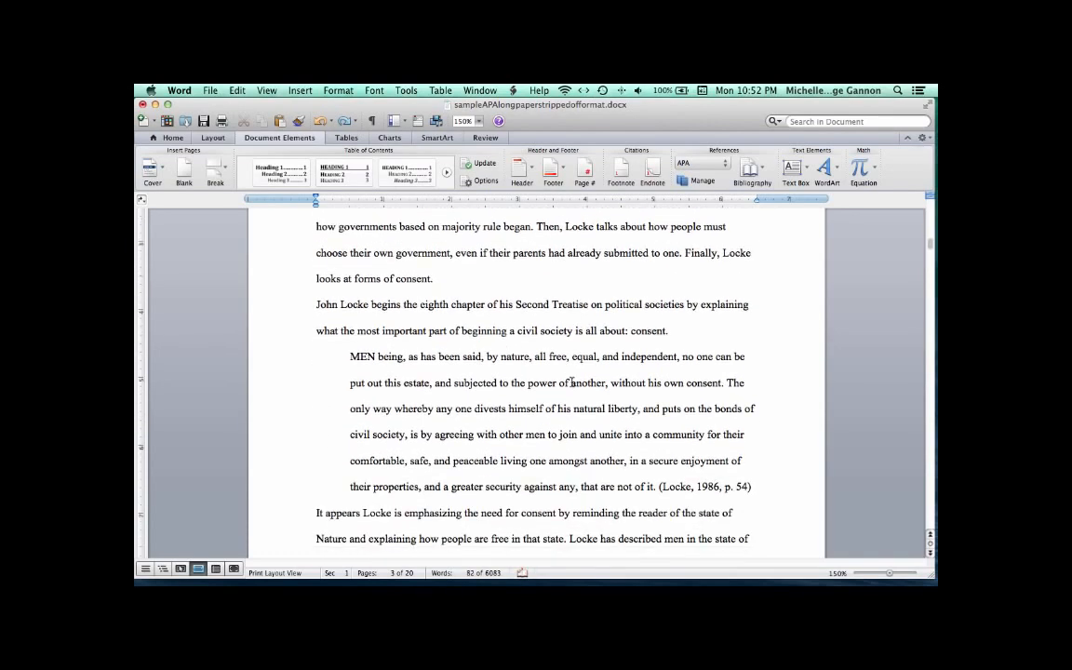
scroll(571, 382, "down", 9)
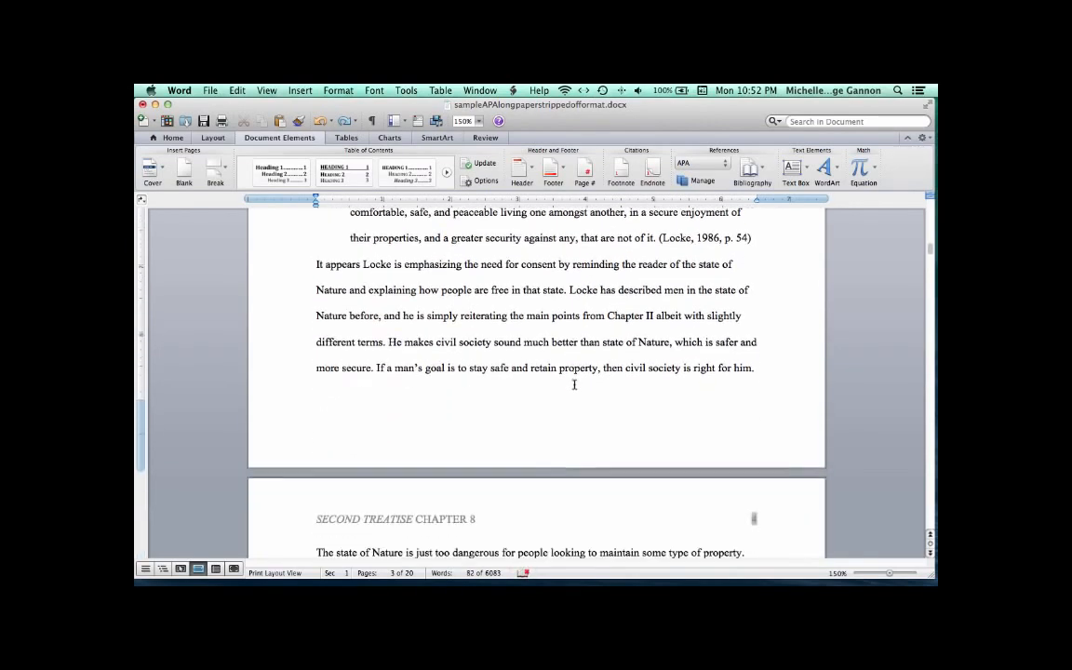
scroll(574, 384, "down", 7)
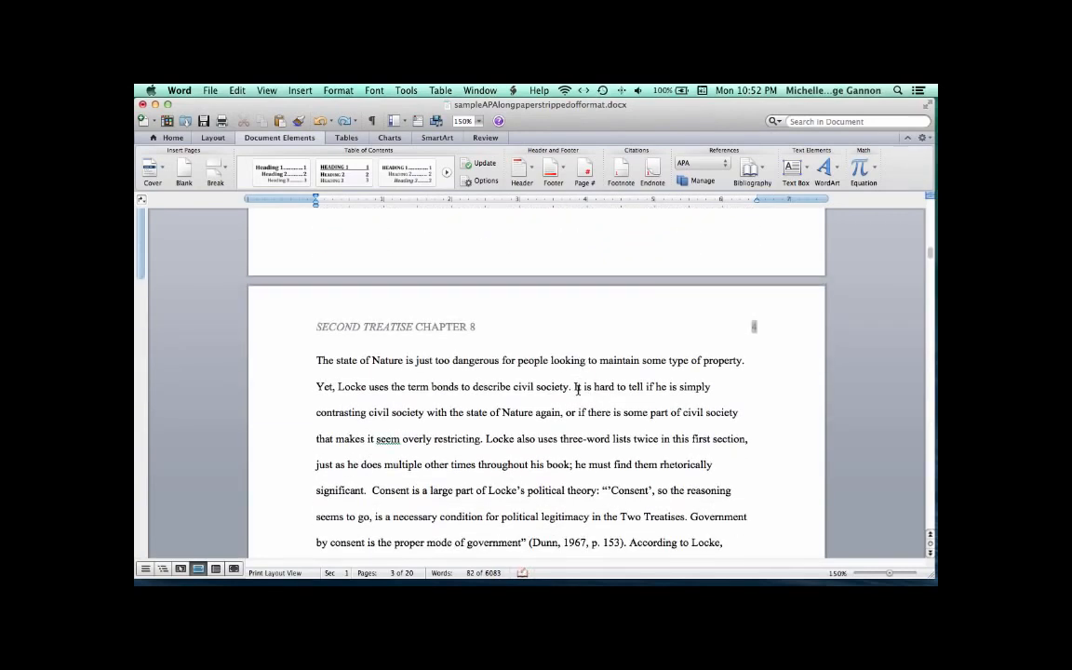
scroll(557, 429, "down", 3)
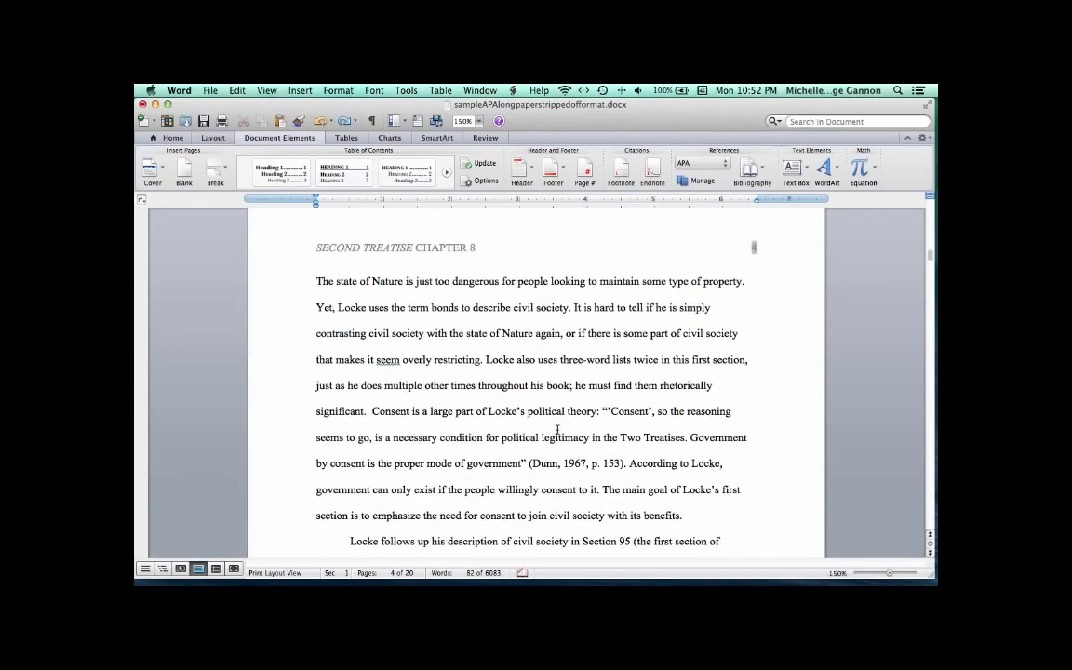
scroll(558, 429, "down", 2)
scroll(558, 429, "down", 6)
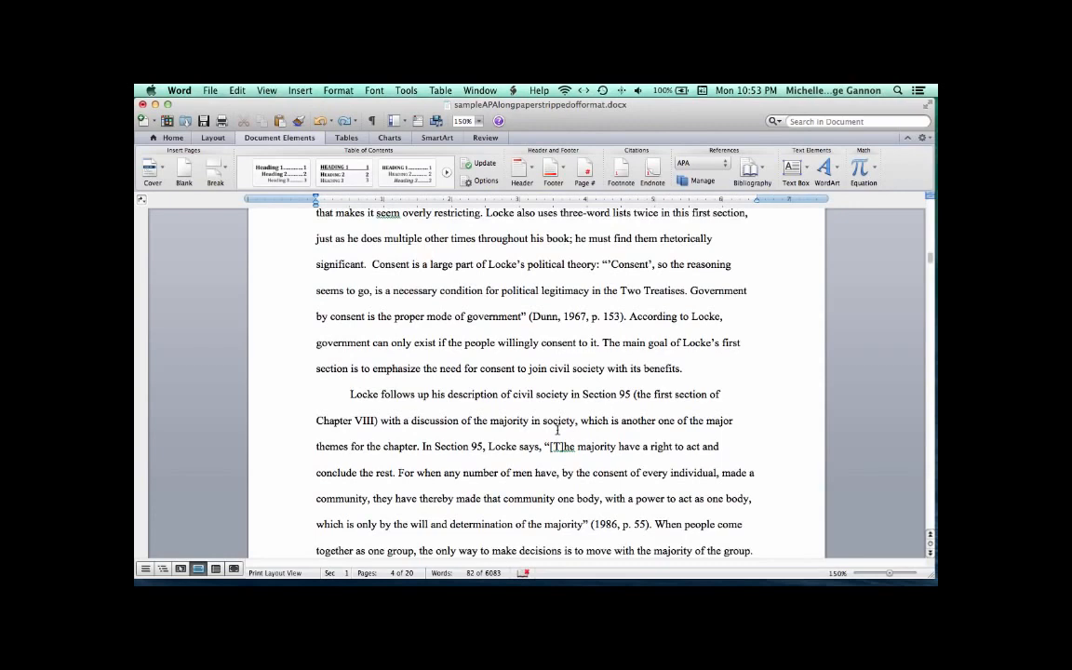
scroll(558, 429, "down", 2)
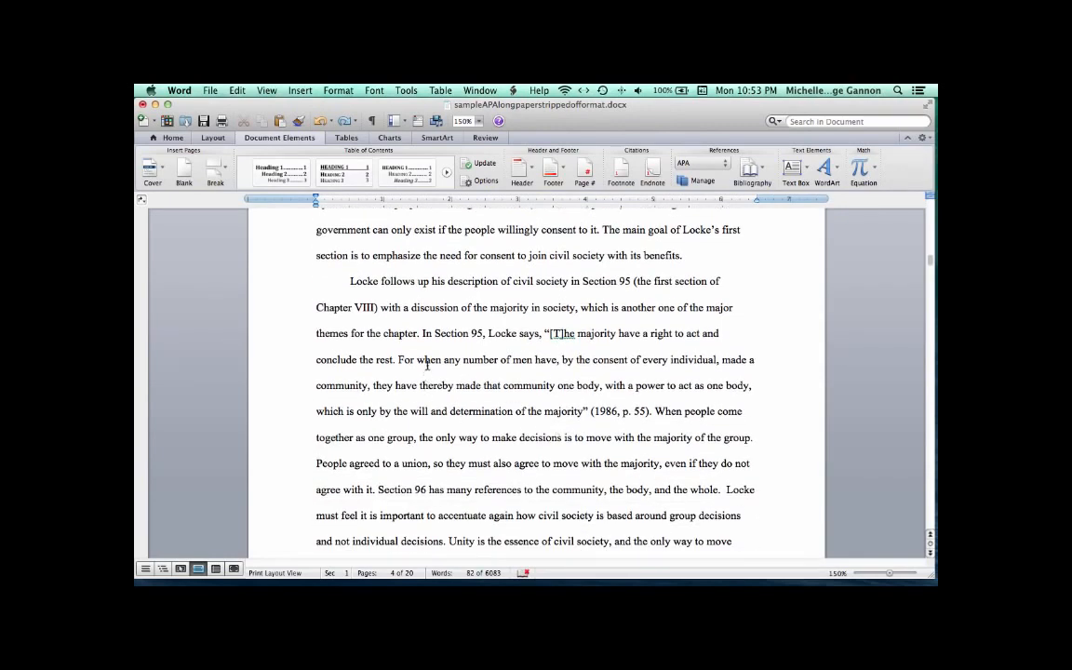
left_click_drag(424, 333, 651, 412)
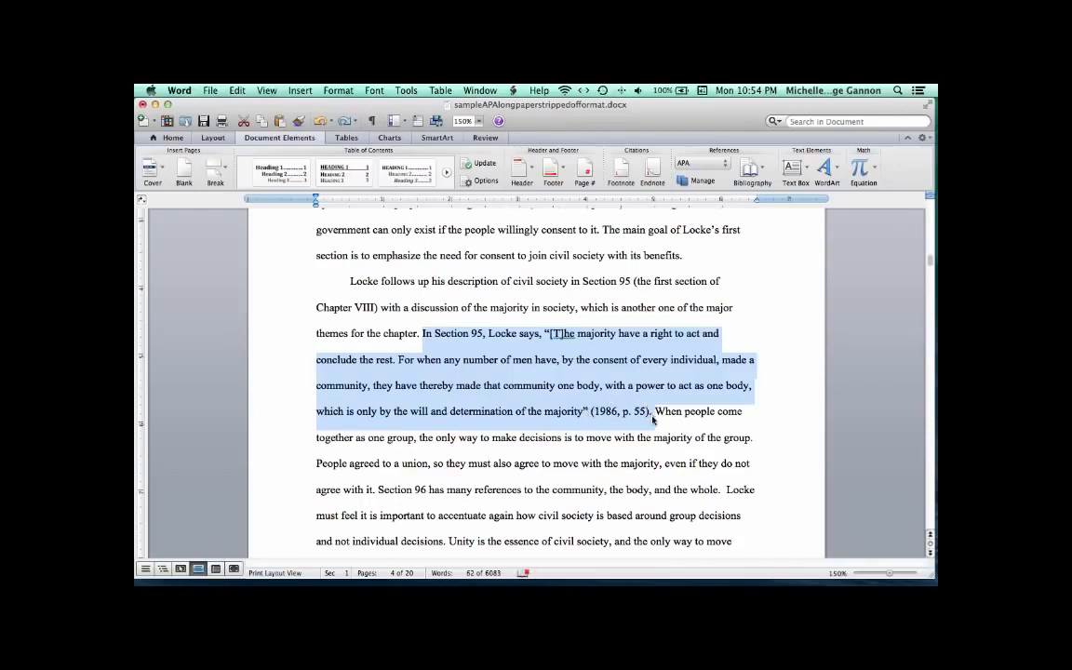
Shorten the citation to (p. 55) and add (1986) after Locke in the sentence
left_click(606, 413)
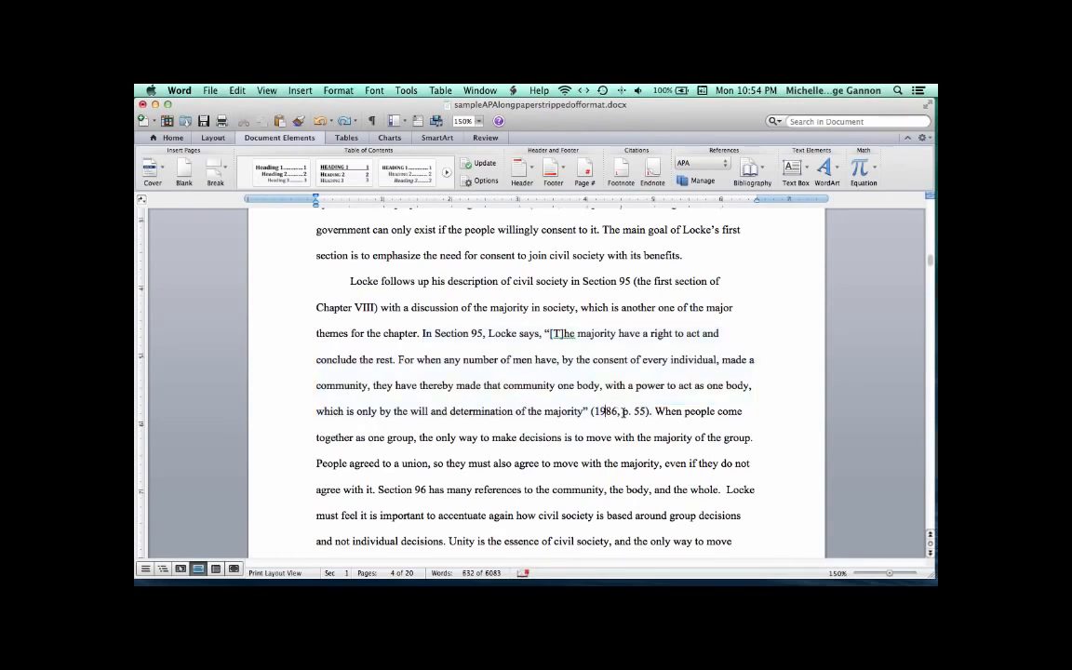
left_click(623, 412)
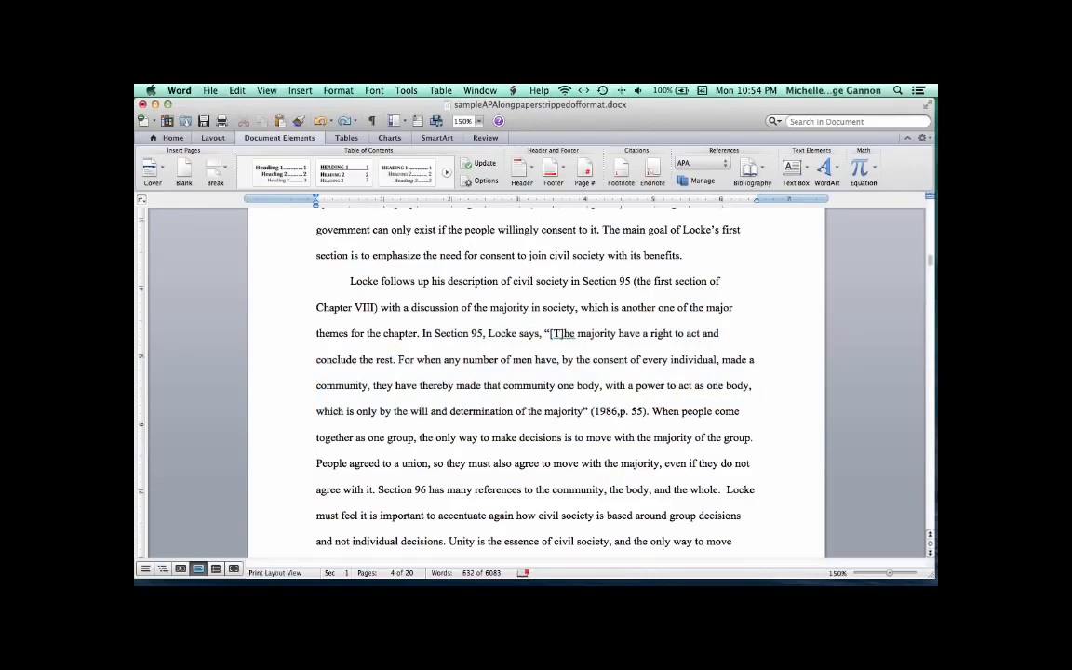
key("BackSpace")
key("BackSpace")
key("BackSpace")
key("BackSpace")
key("BackSpace")
key("BackSpace")
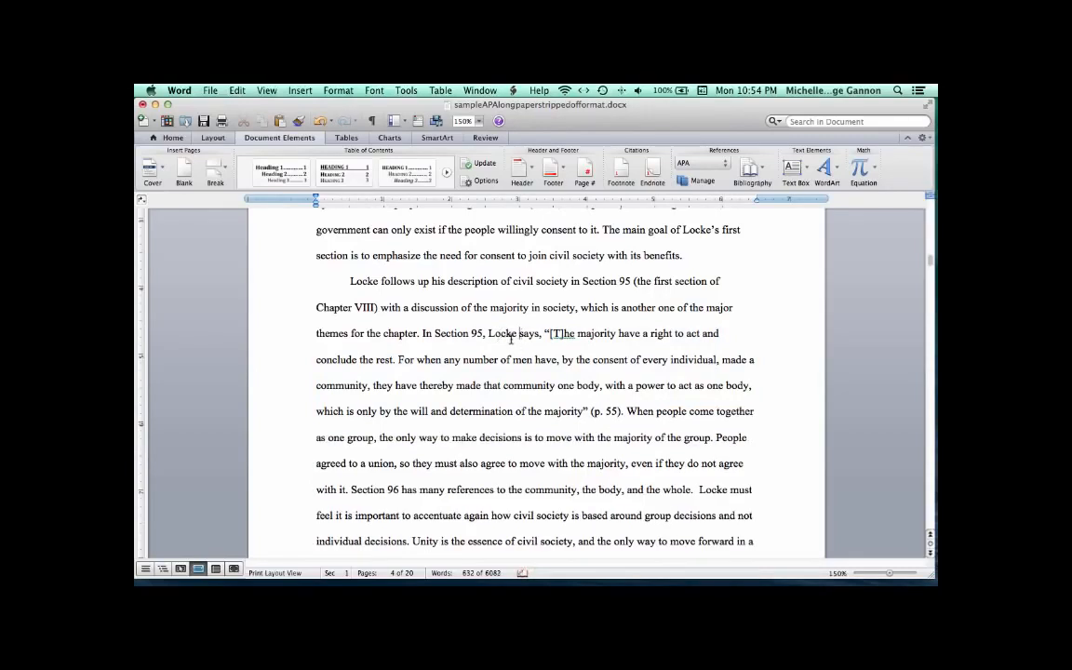
type("(")
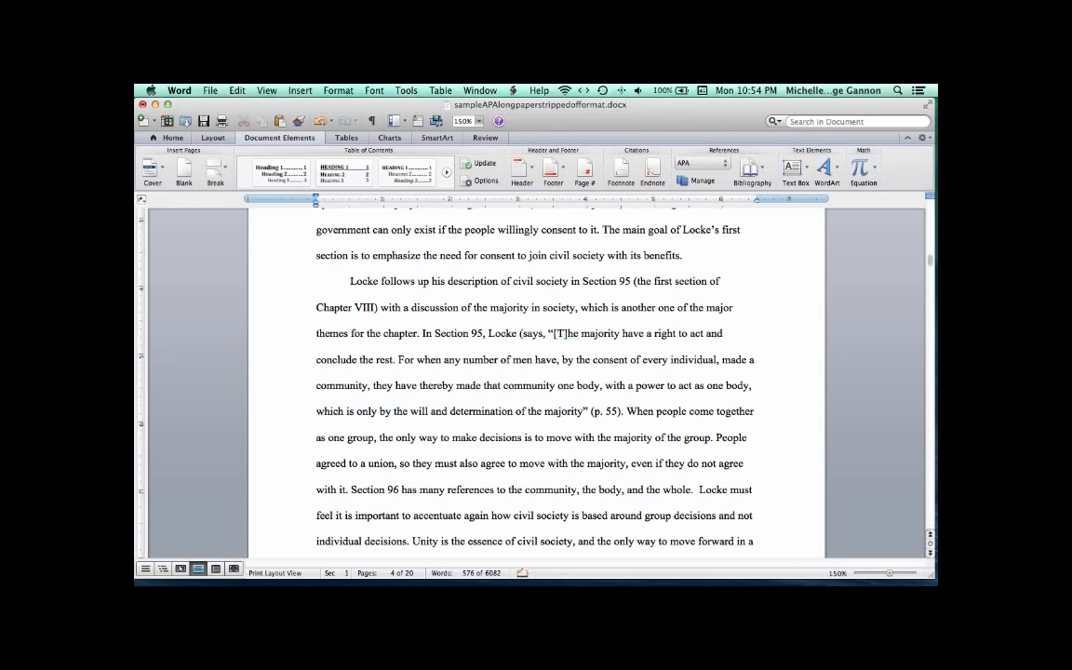
type("1986)")
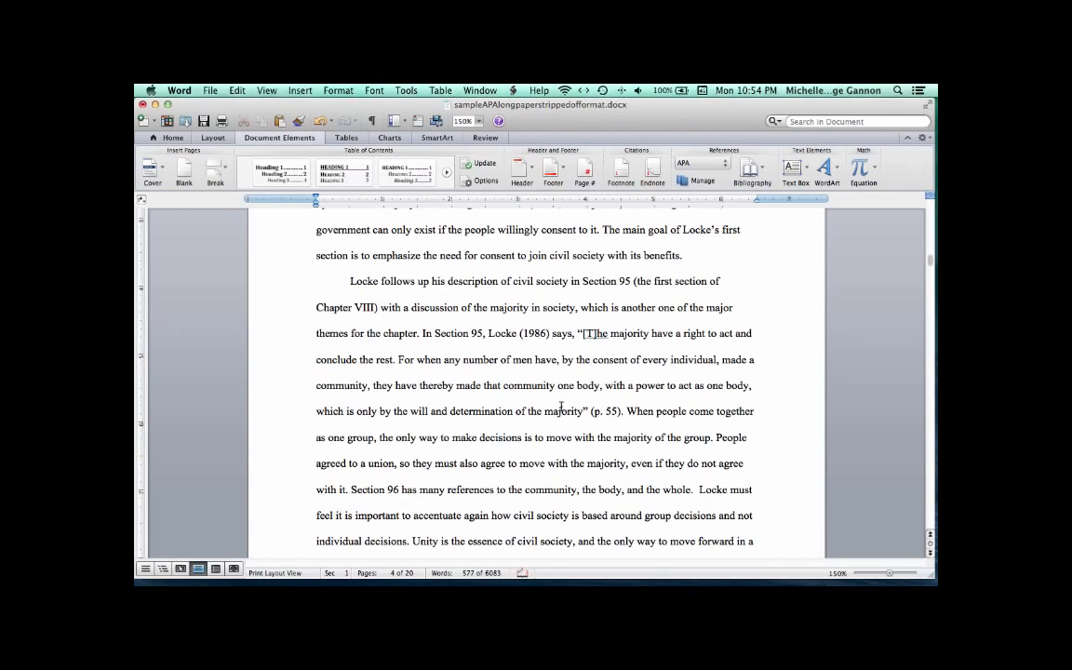
scroll(561, 407, "down", 3)
Scroll down to the References heading and Cranston (1986) entry on page 19
scroll(561, 406, "down", 2)
scroll(561, 407, "down", 10)
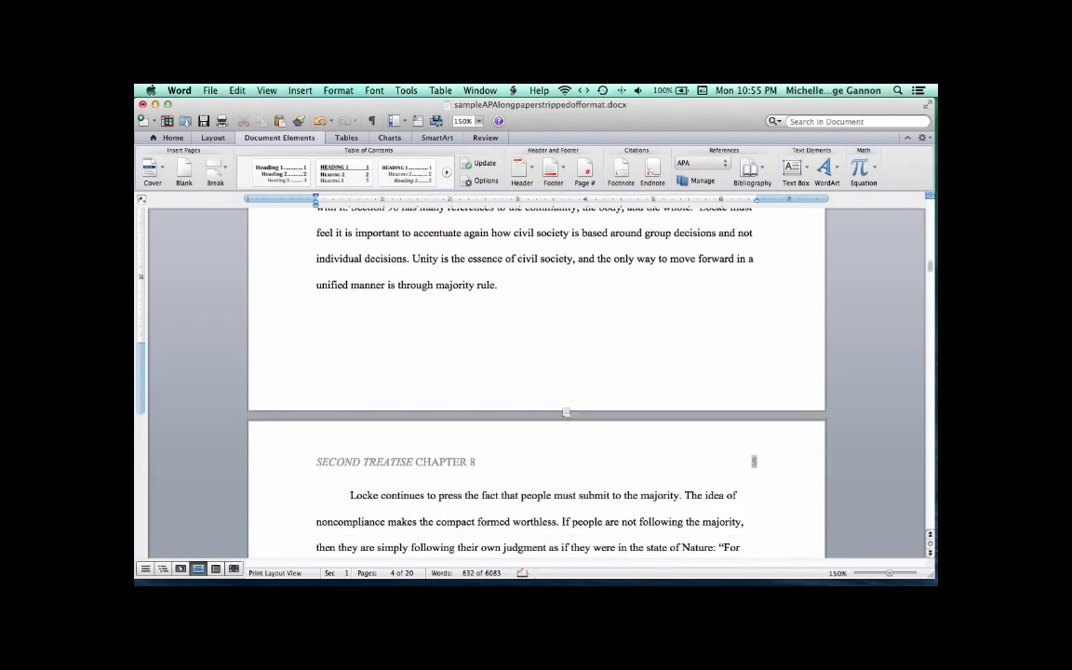
scroll(567, 410, "down", 15)
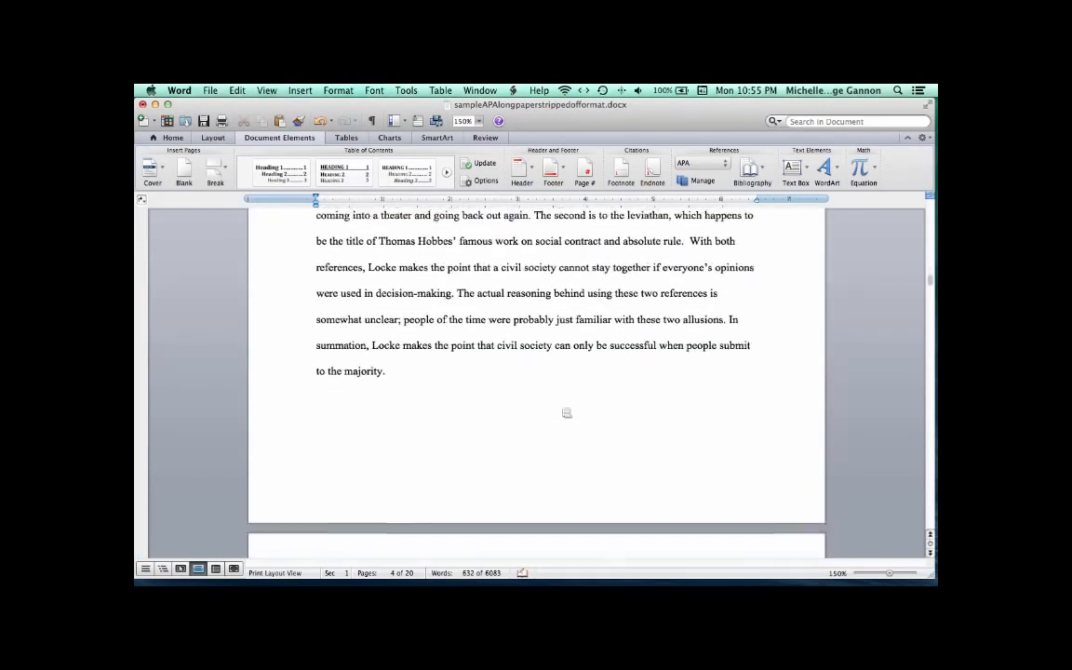
scroll(567, 410, "down", 15)
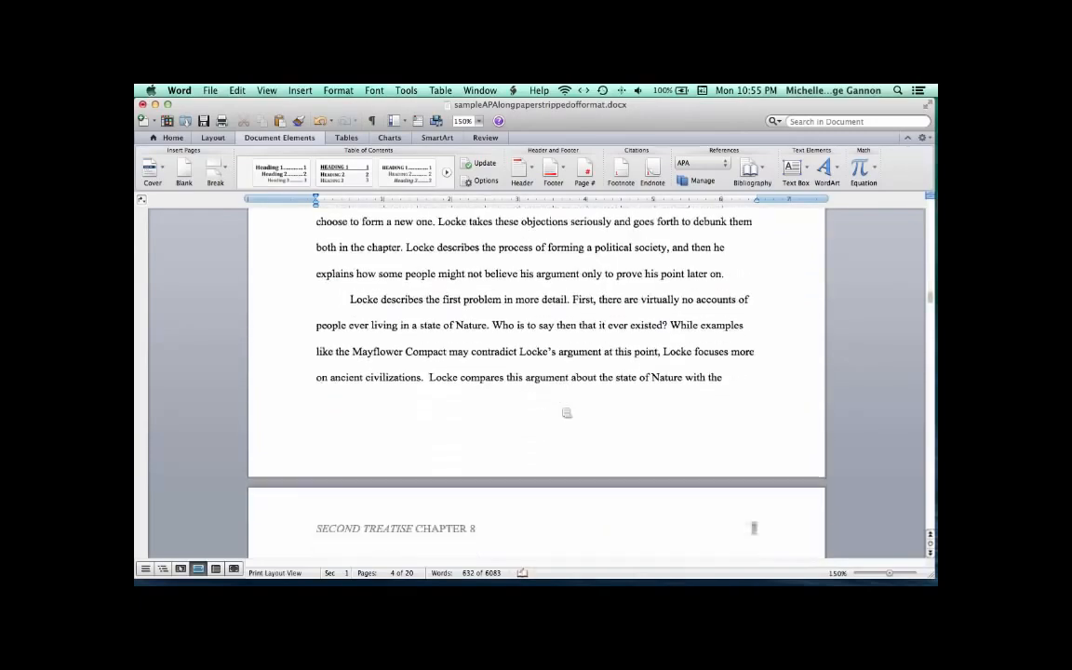
scroll(567, 412, "down", 20)
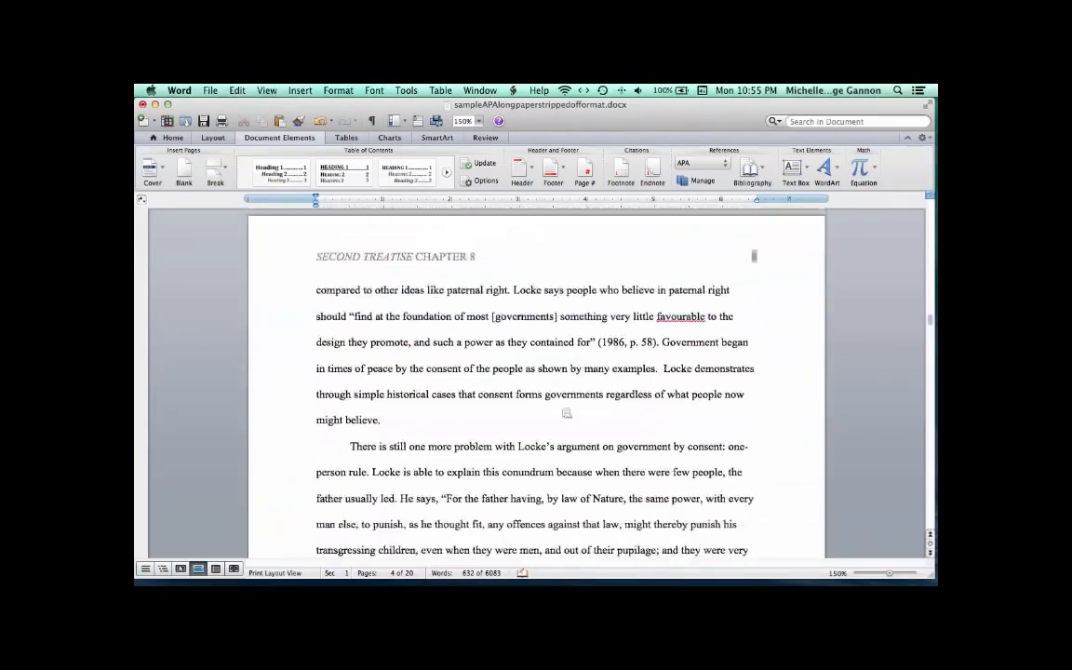
scroll(567, 412, "down", 20)
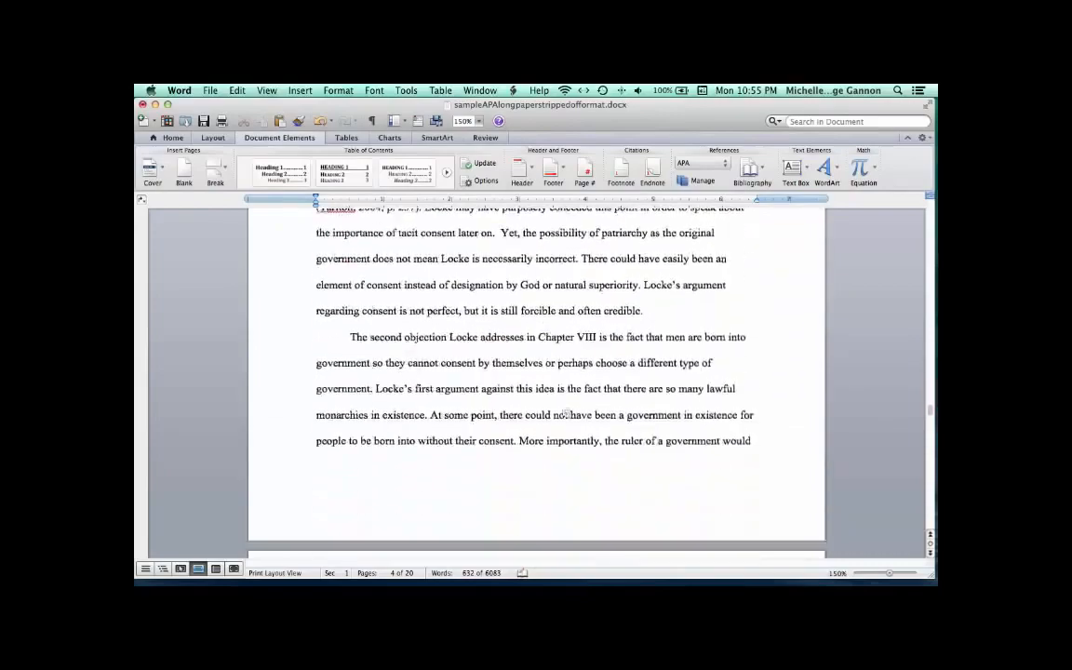
scroll(567, 413, "down", 20)
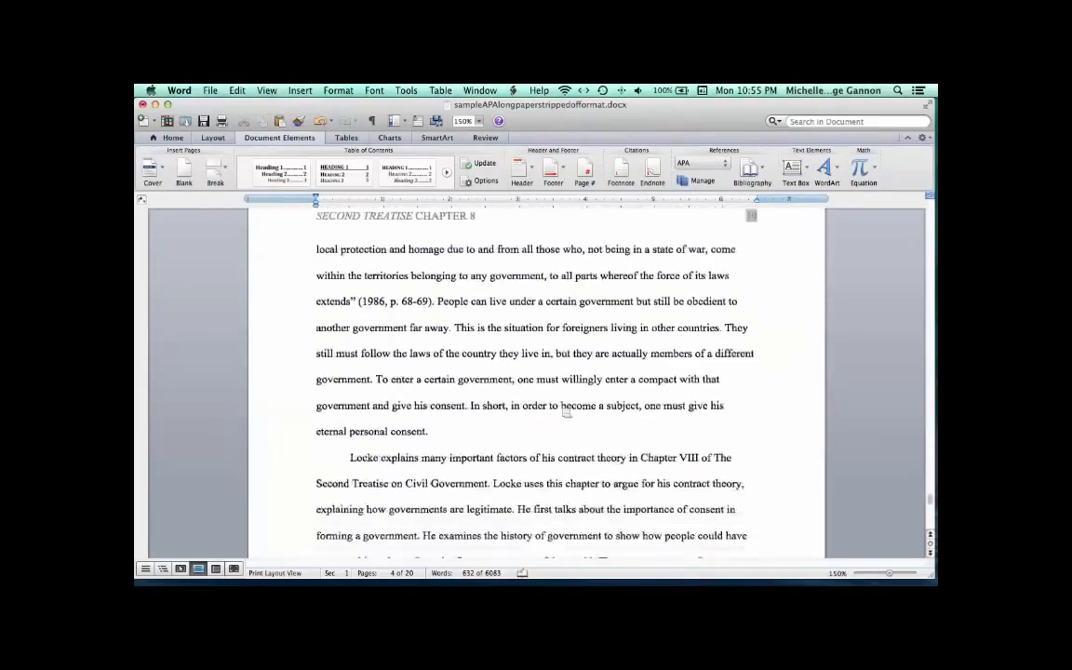
scroll(567, 412, "up", 10)
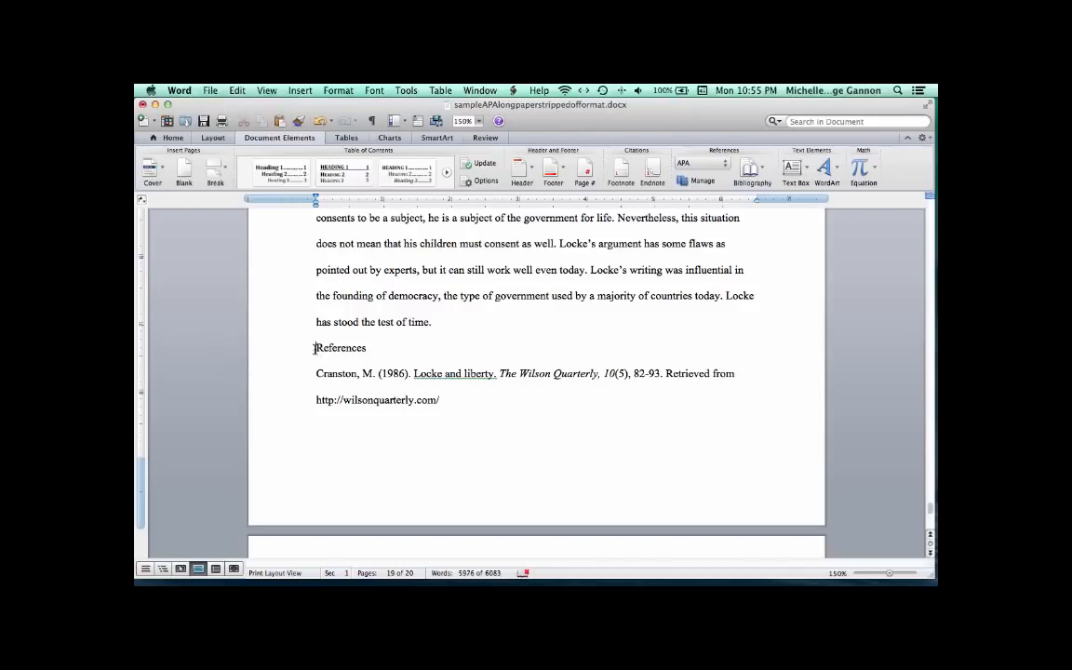
Insert a page break before the References heading so it starts on a new page
left_click(323, 348)
left_click(224, 174)
left_click(255, 211)
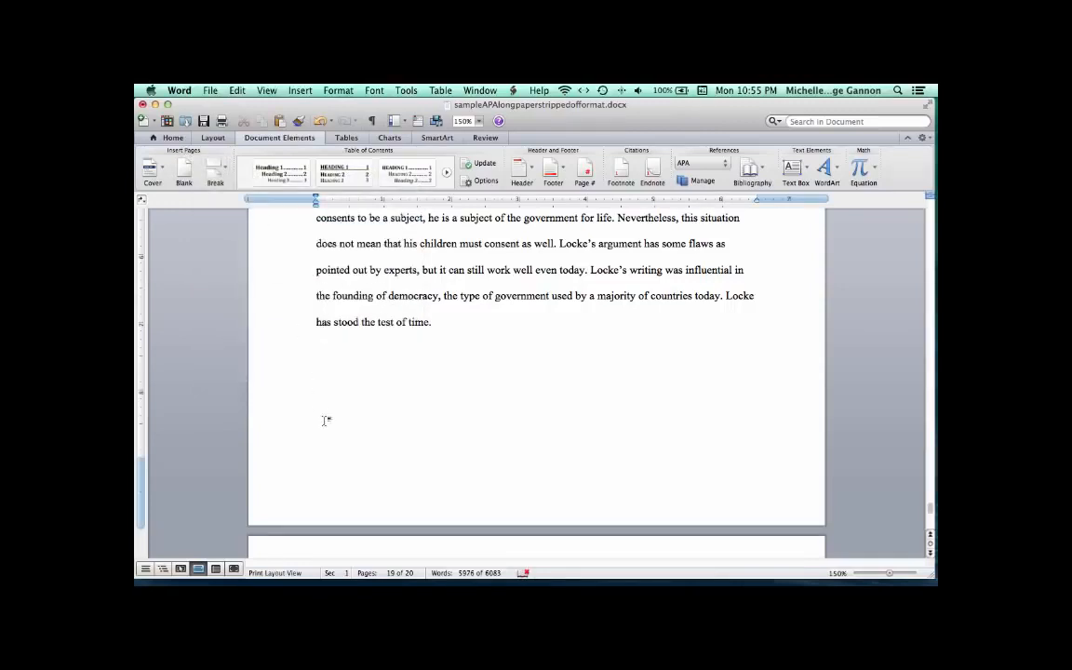
scroll(327, 422, "down", 5)
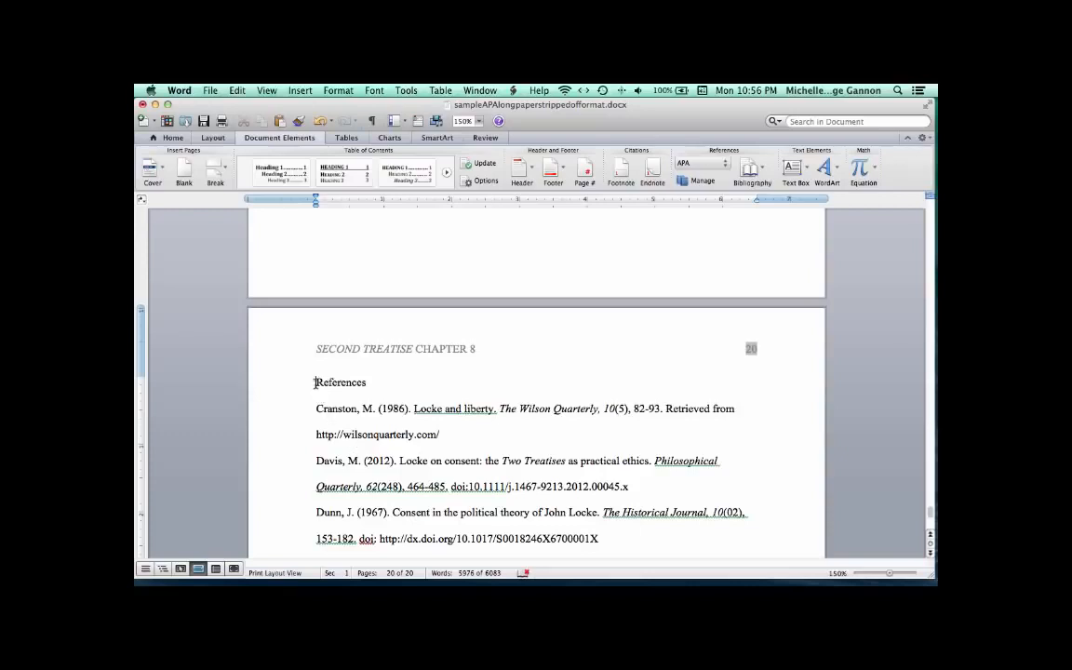
Center the References heading, then select all the reference entries below it
left_click_drag(316, 382, 367, 387)
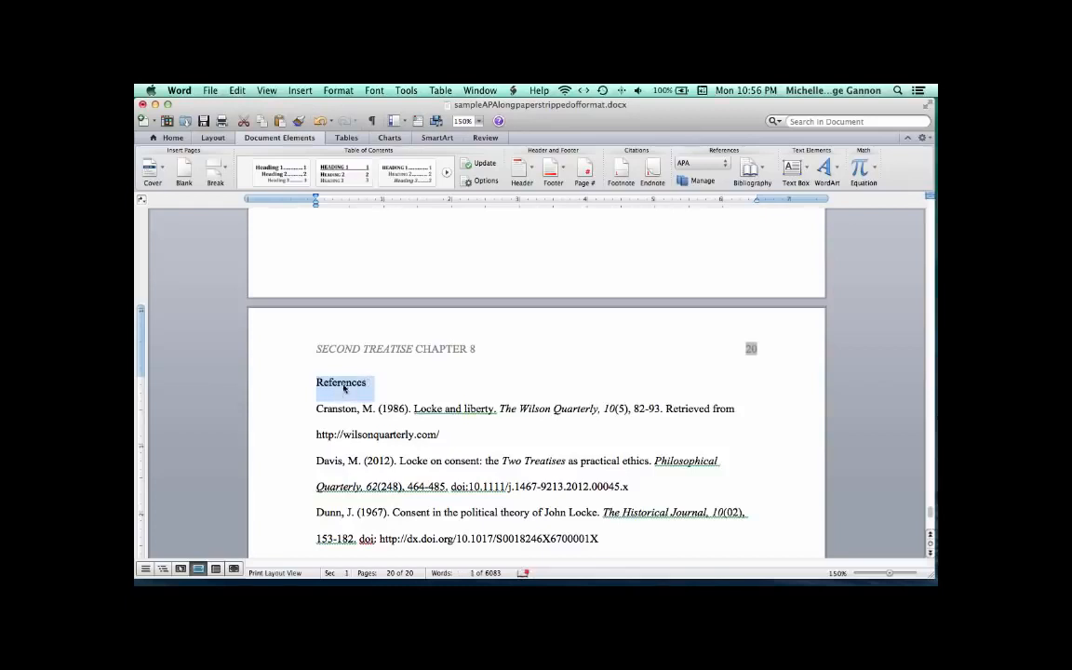
left_click(172, 138)
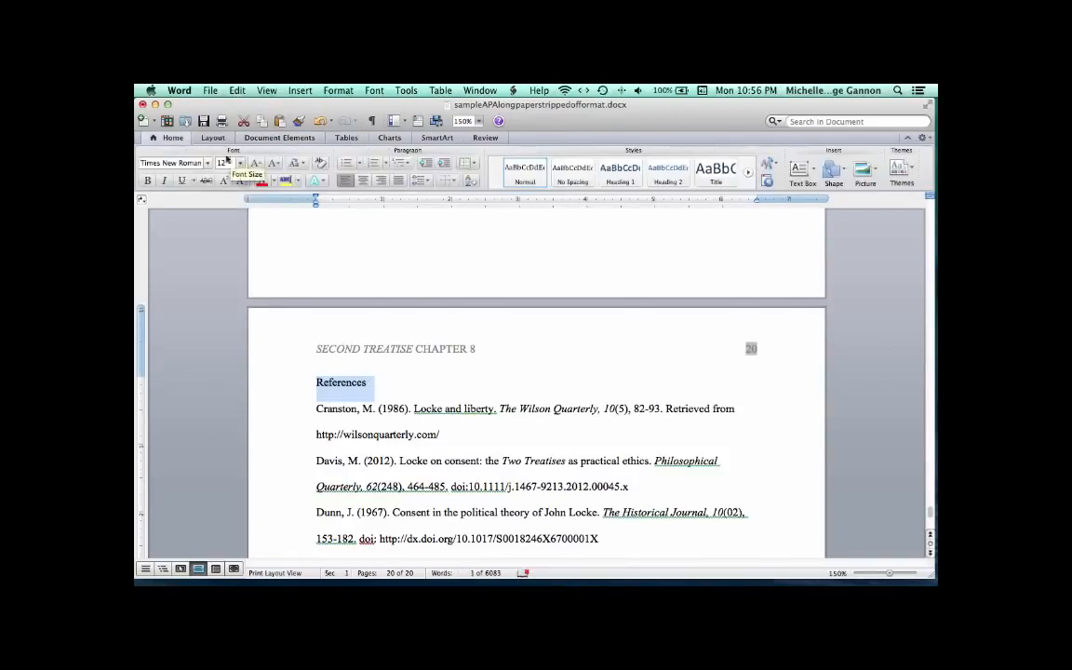
left_click(363, 182)
left_click(317, 408)
scroll(375, 428, "down", 3)
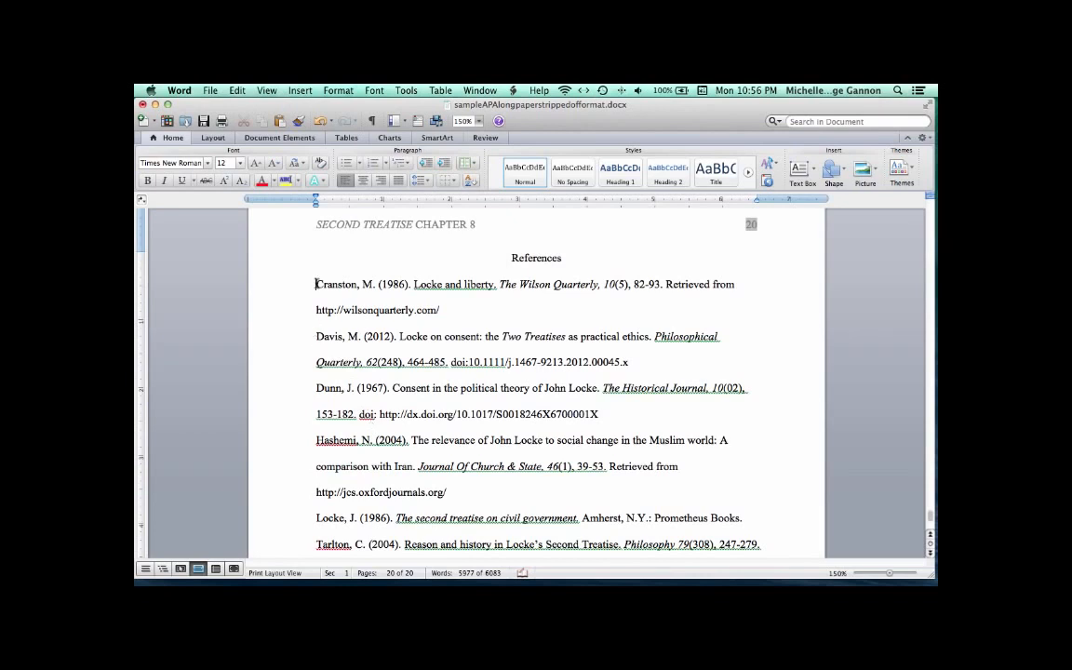
left_click_drag(317, 283, 566, 260)
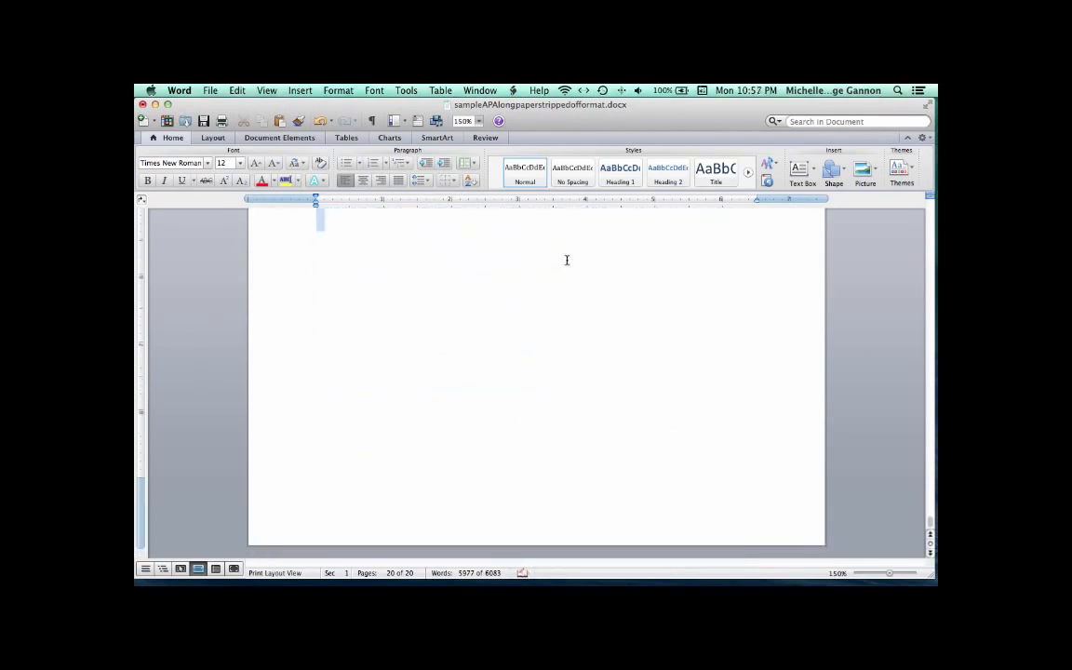
Apply a 0.5-inch hanging indent to the selected reference entries via Format > Paragraph
scroll(547, 283, "up", 10)
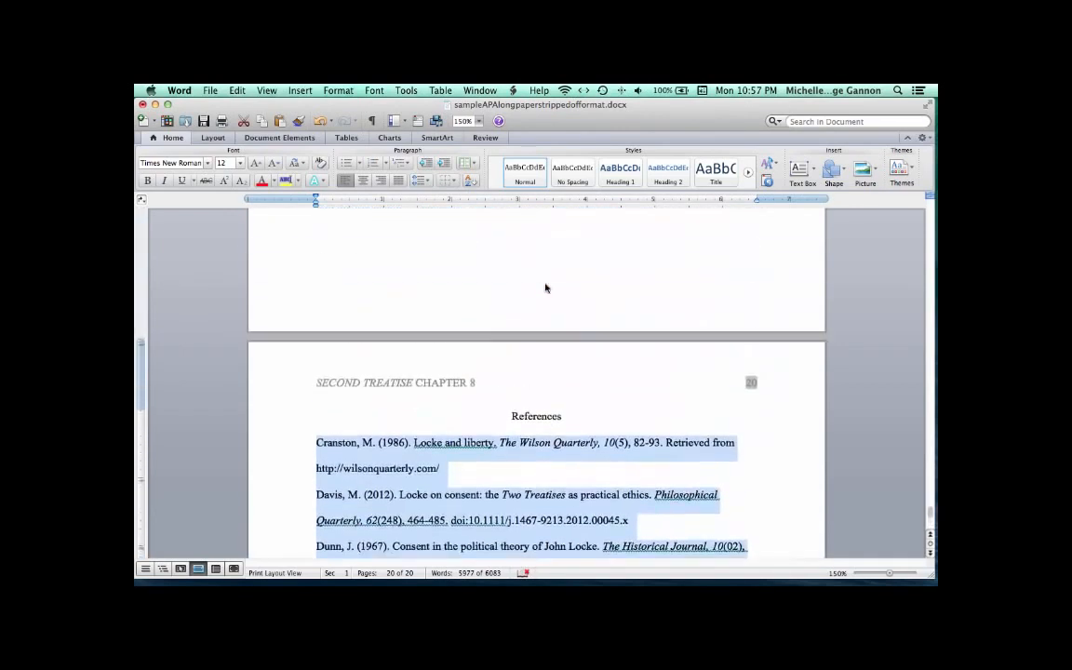
scroll(546, 287, "up", 5)
scroll(547, 289, "down", 8)
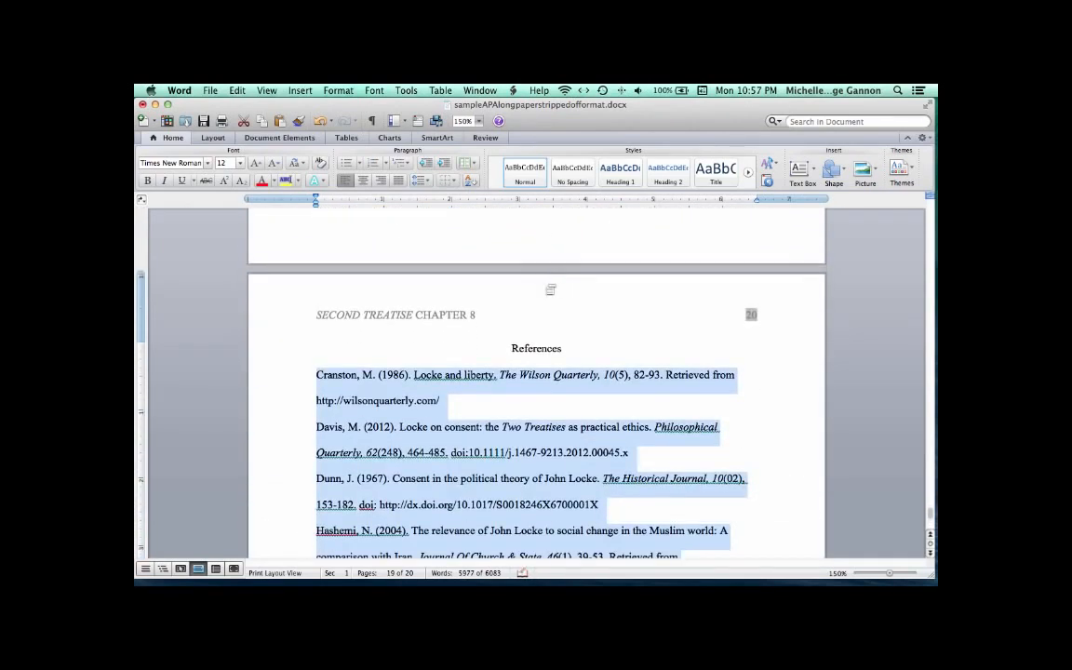
scroll(550, 290, "down", 4)
scroll(536, 344, "down", 3)
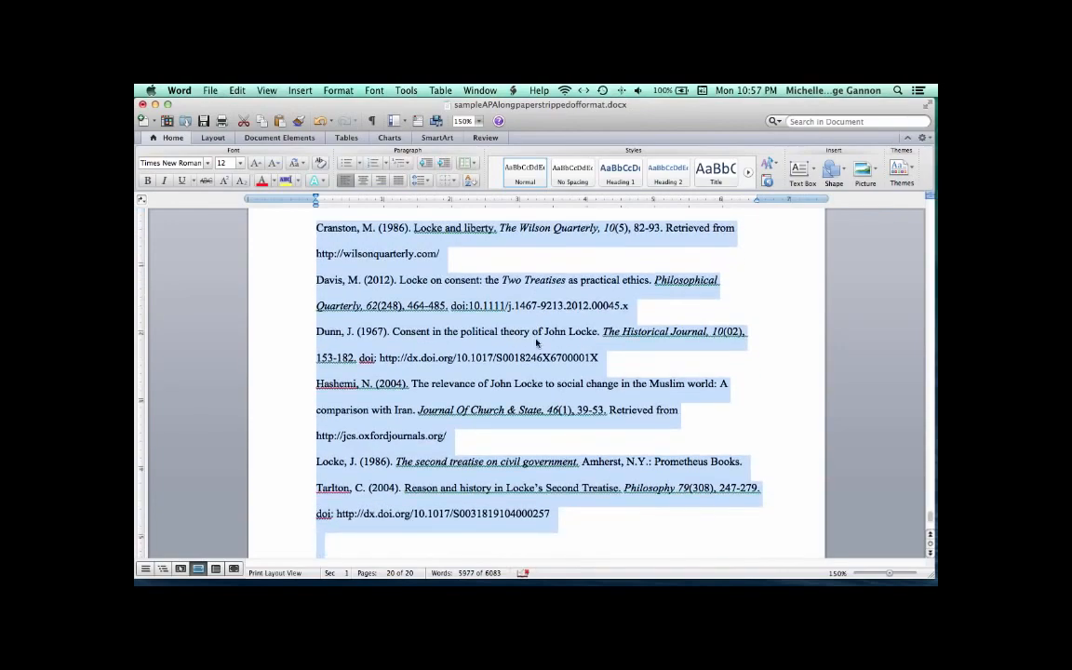
scroll(536, 343, "up", 4)
scroll(536, 343, "down", 4)
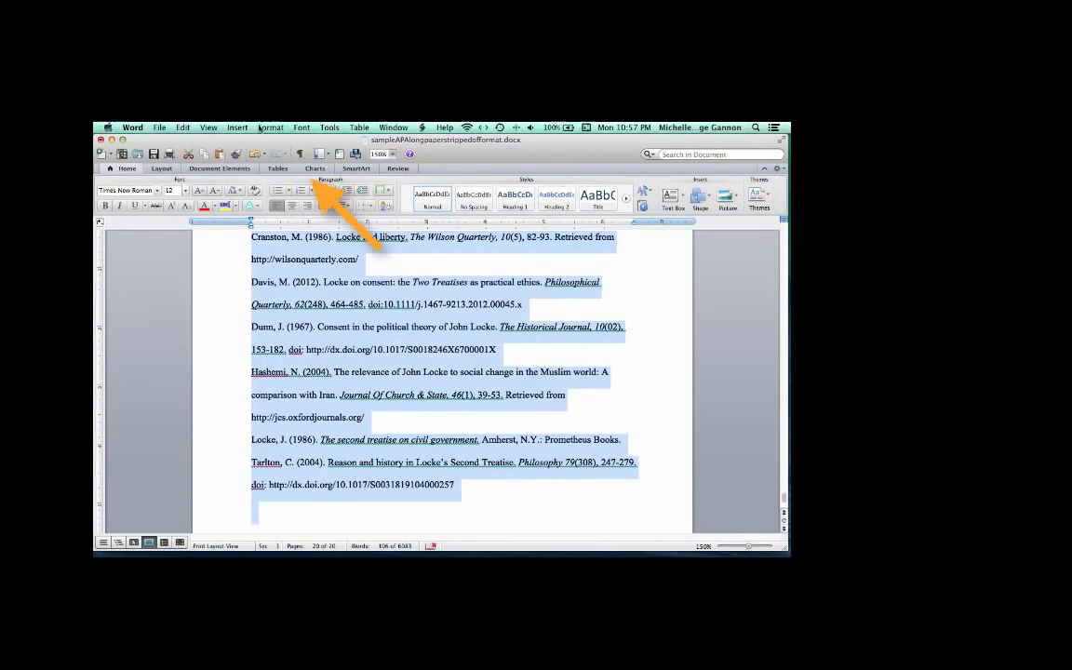
left_click(271, 129)
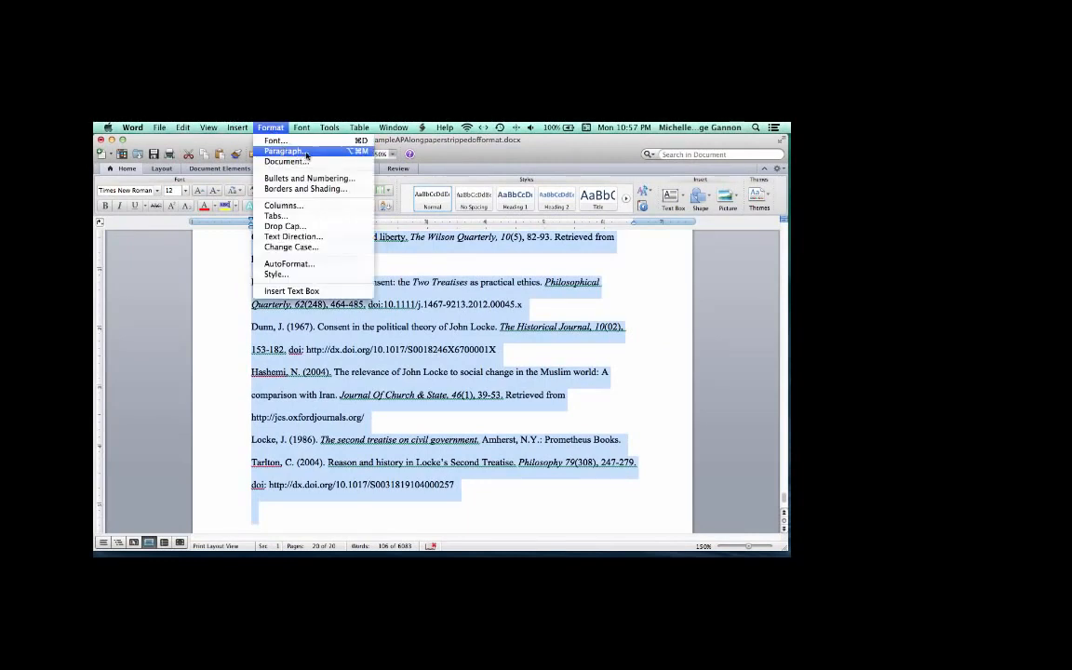
left_click(306, 154)
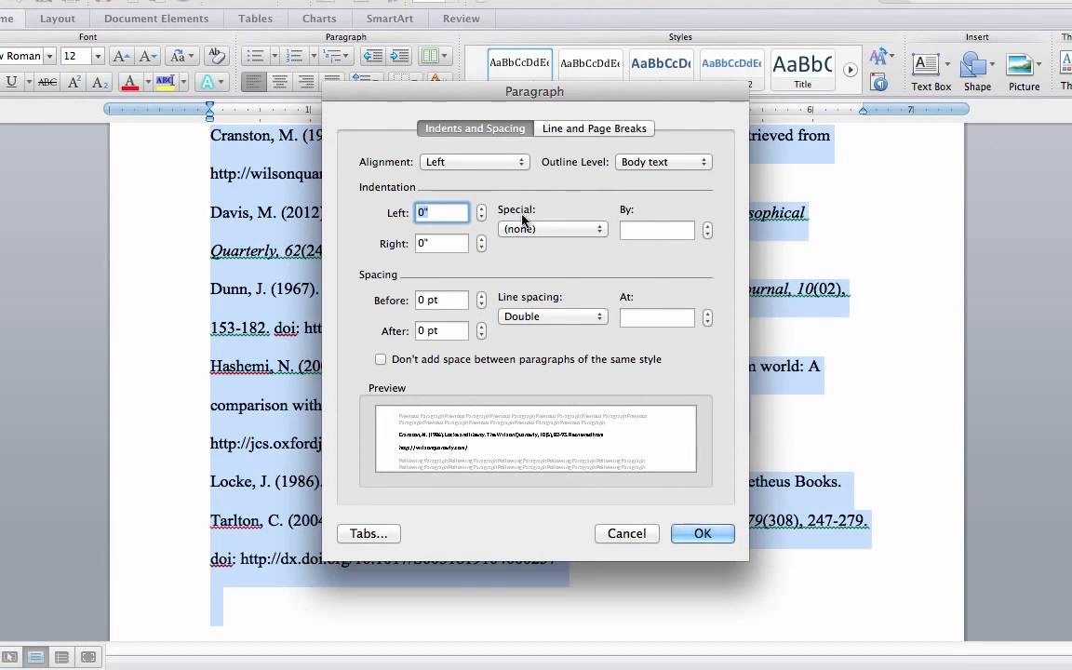
left_click(569, 231)
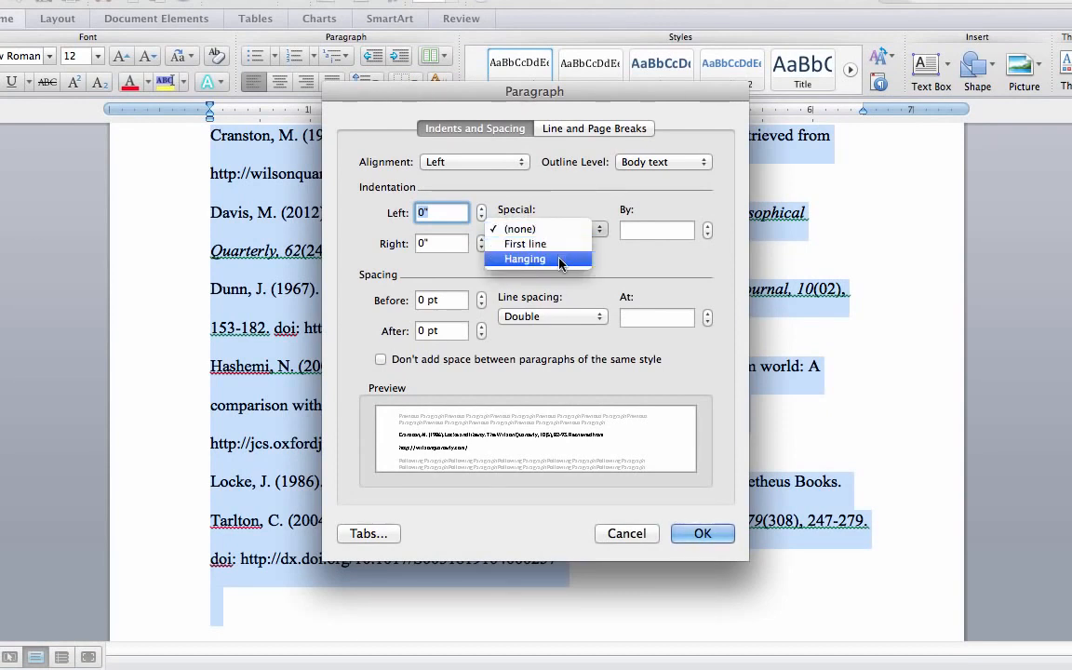
left_click(561, 261)
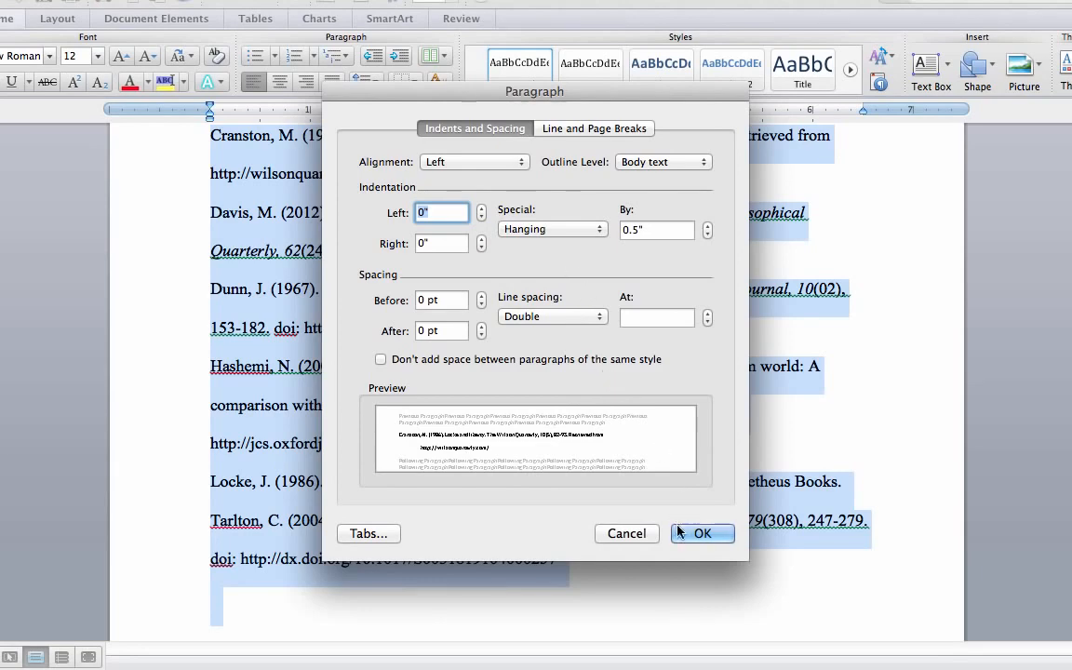
left_click(703, 533)
Scroll through page 20 to check the hanging-indented reference entries
scroll(654, 507, "up", 3)
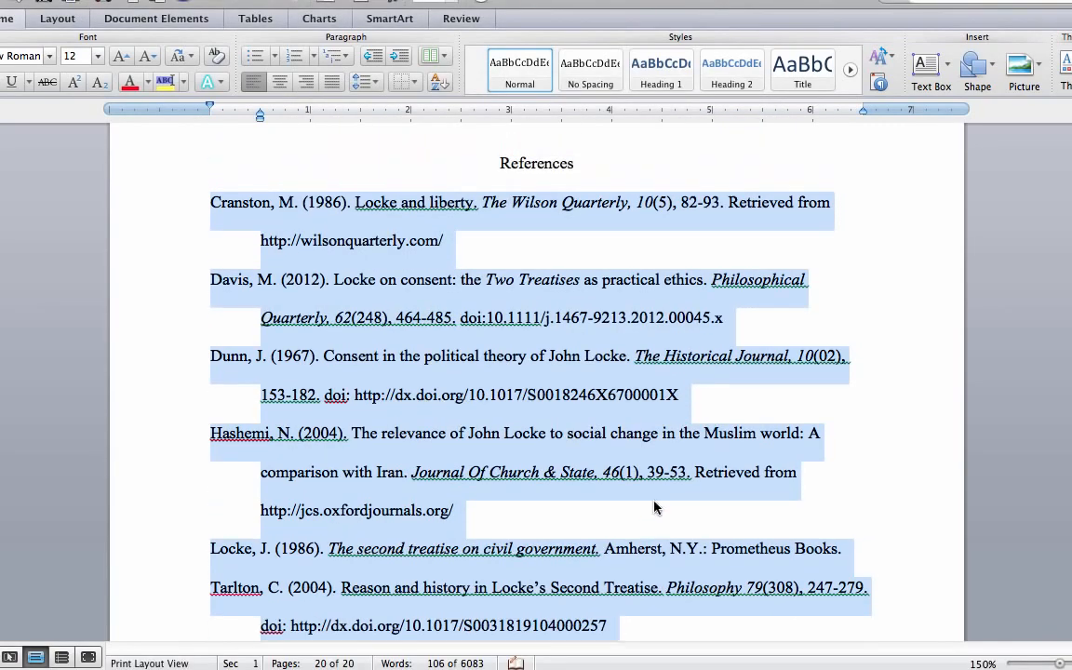
scroll(654, 507, "up", 1)
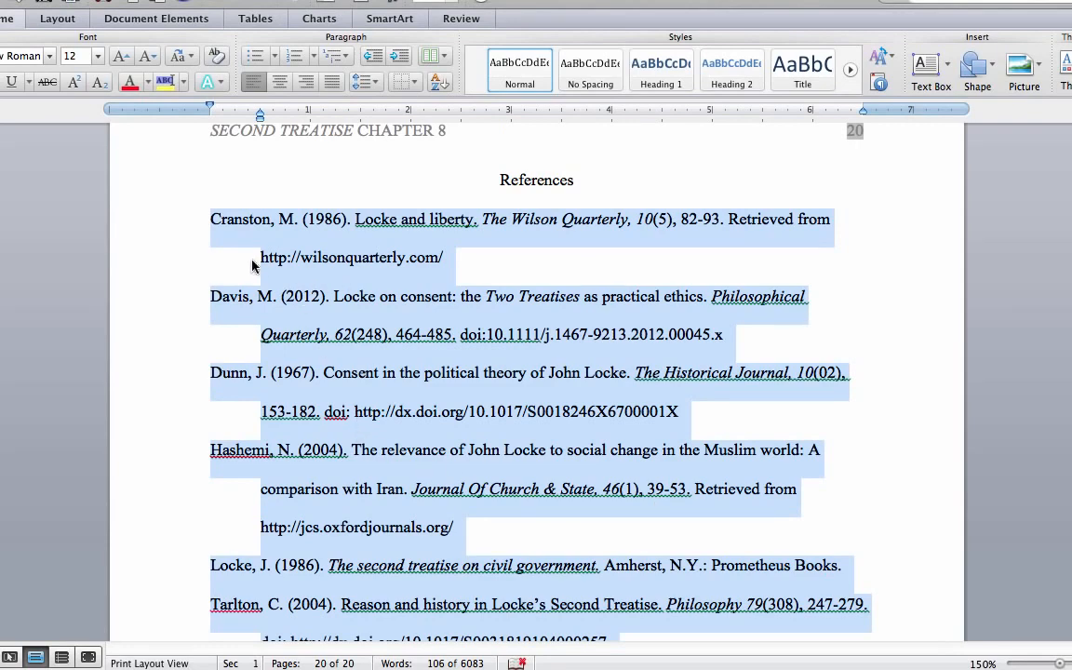
scroll(266, 338, "down", 3)
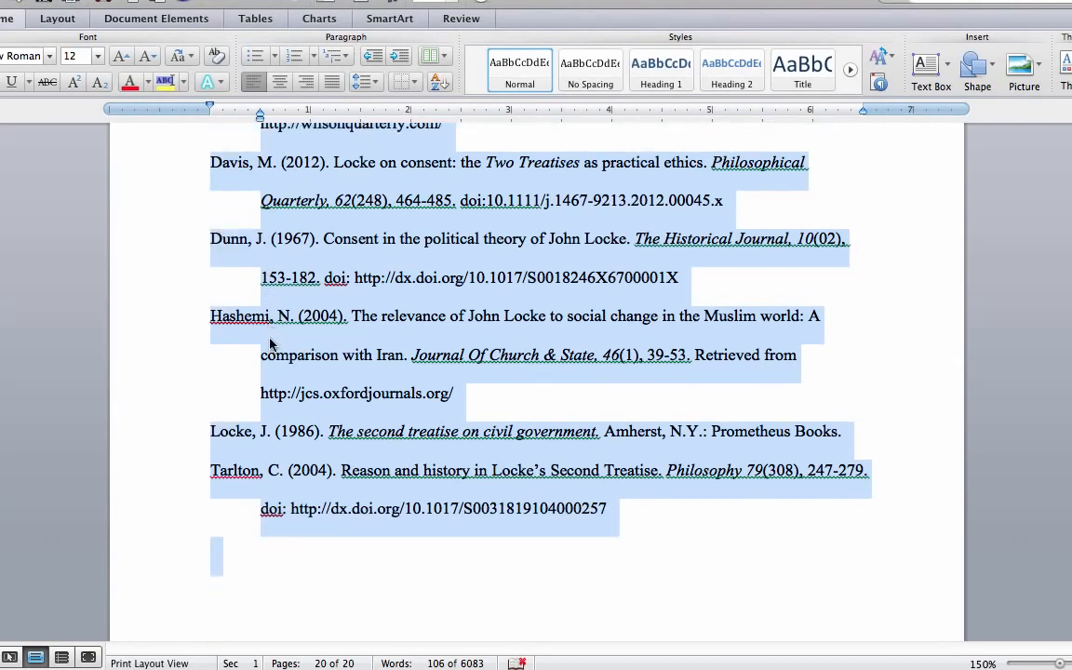
scroll(270, 344, "up", 3)
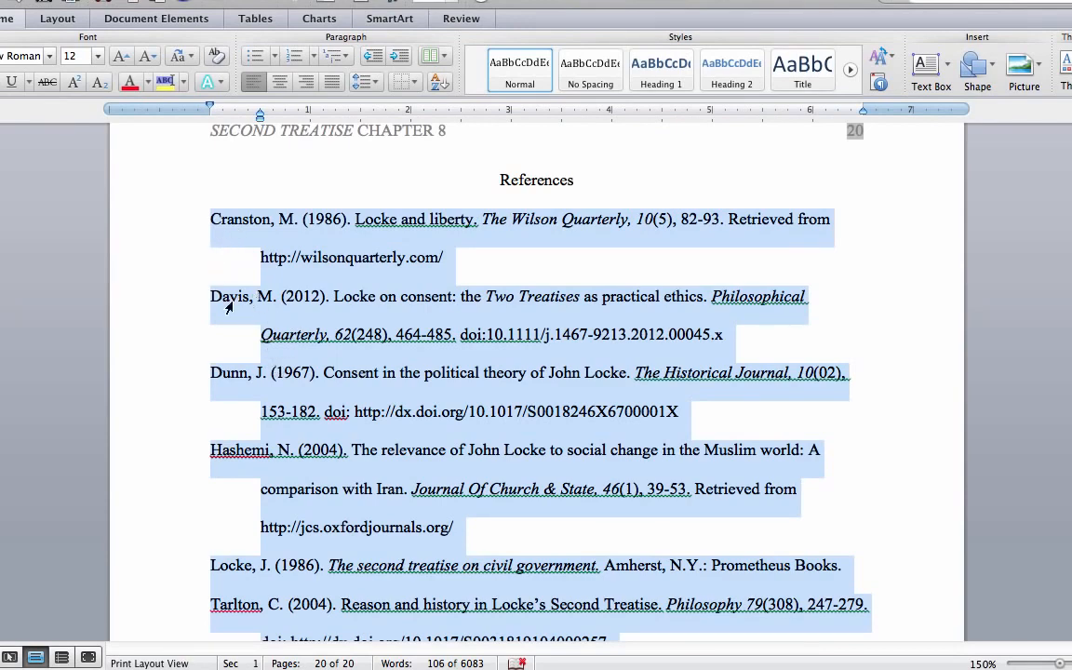
scroll(262, 436, "down", 5)
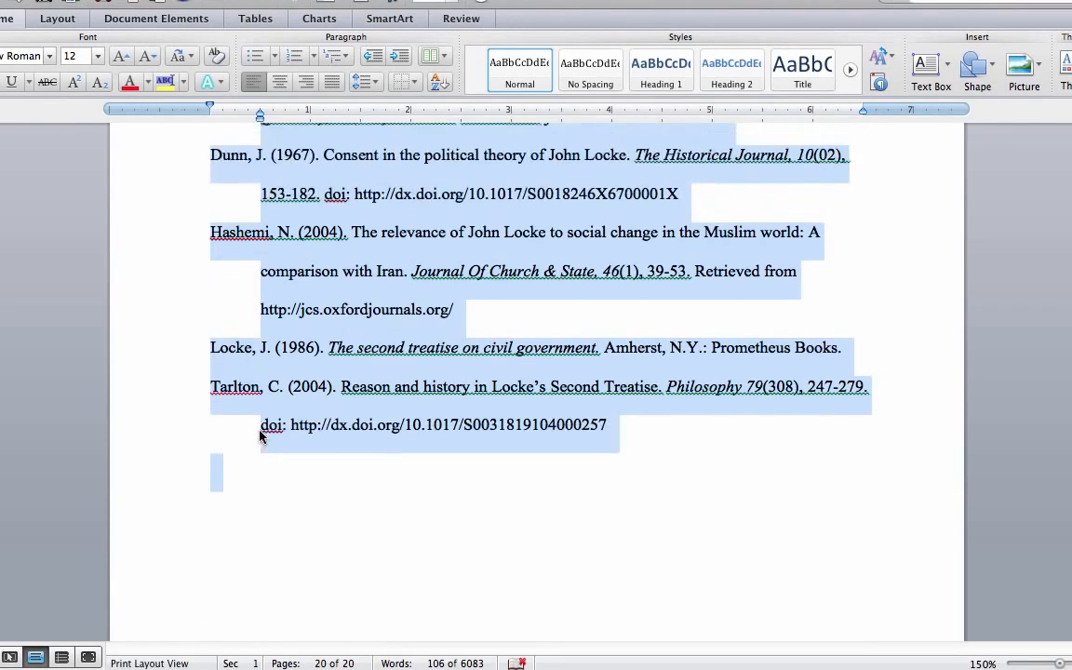
scroll(262, 410, "up", 5)
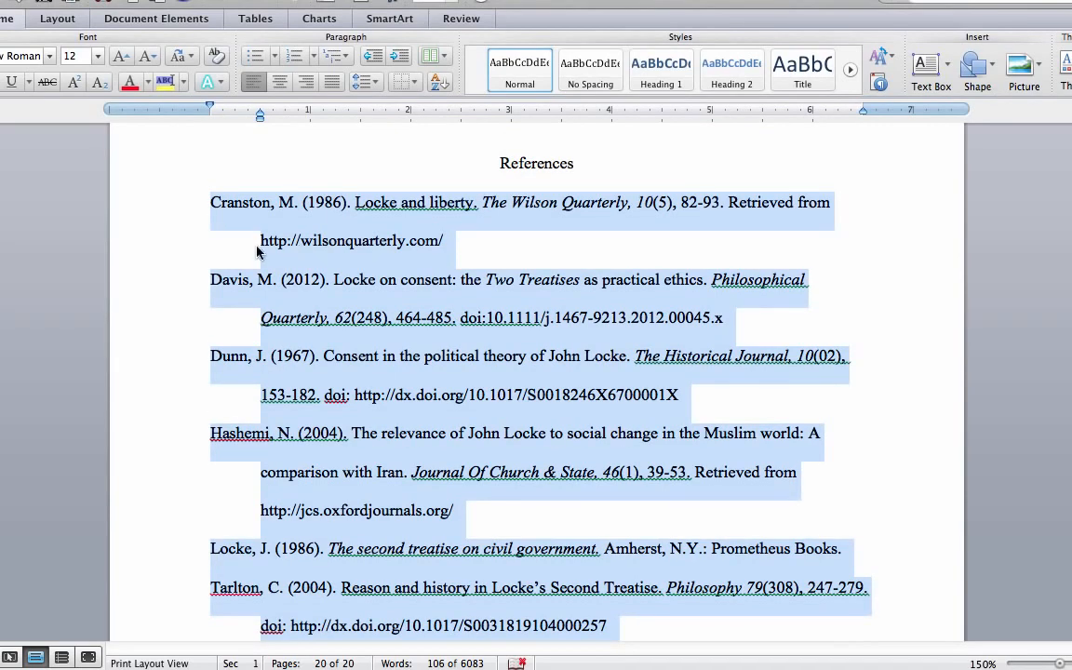
scroll(304, 417, "down", 4)
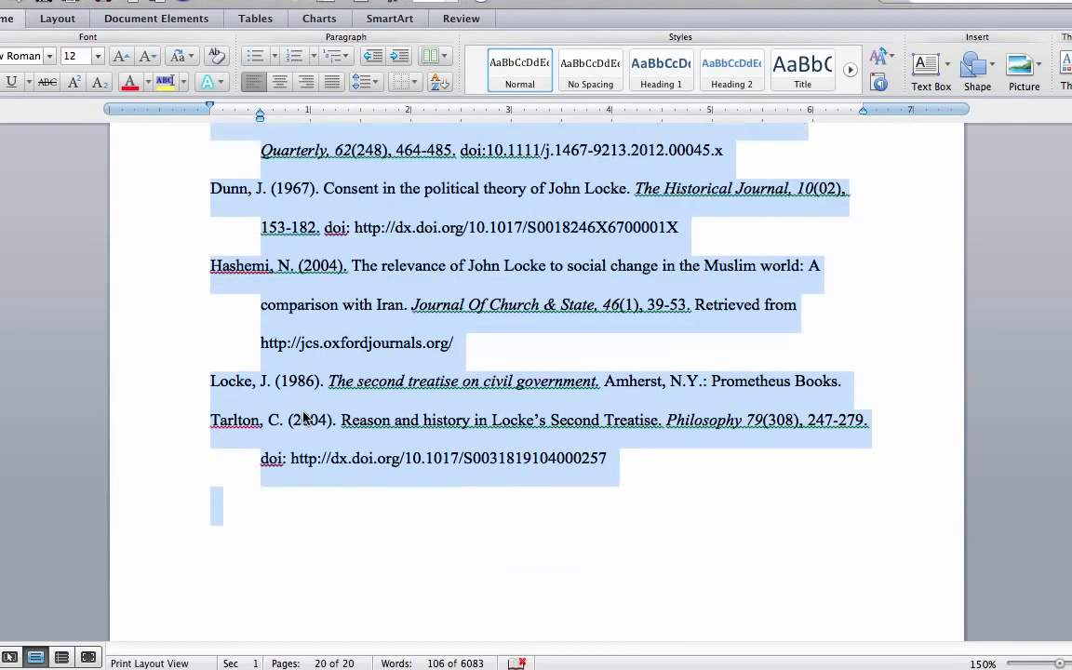
scroll(316, 419, "up", 2)
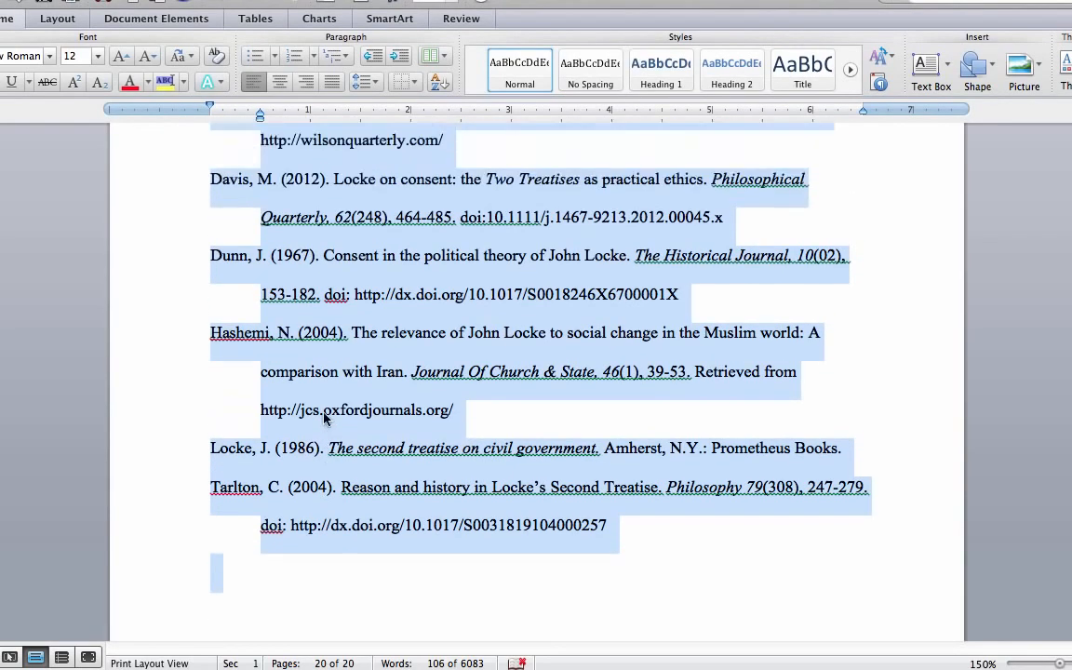
scroll(324, 418, "up", 3)
scroll(325, 418, "up", 1)
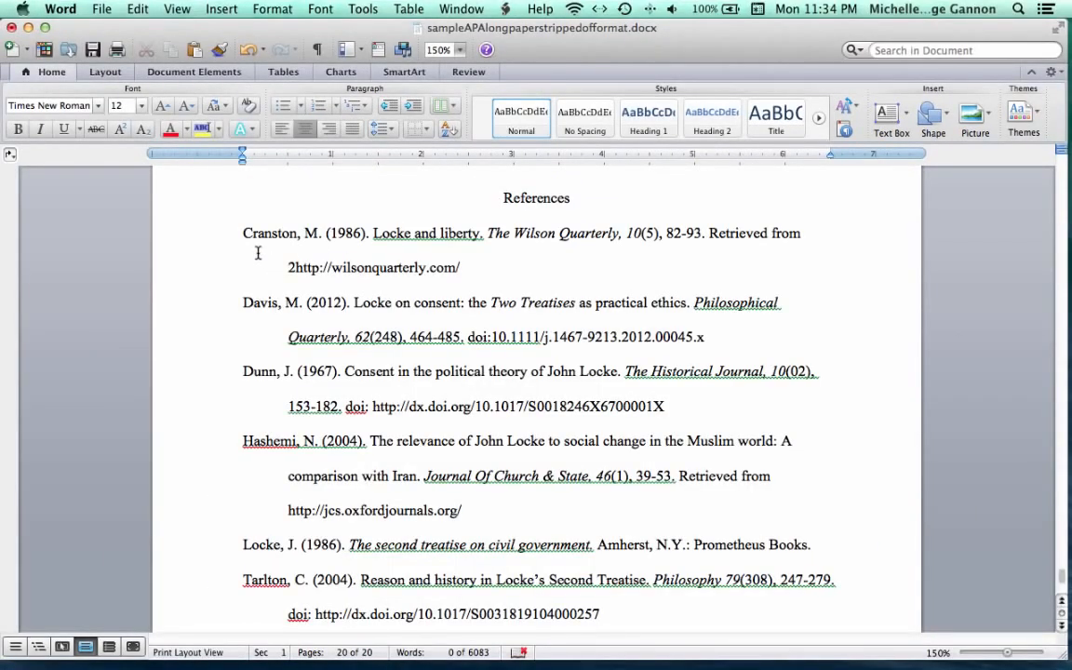
left_click(241, 236)
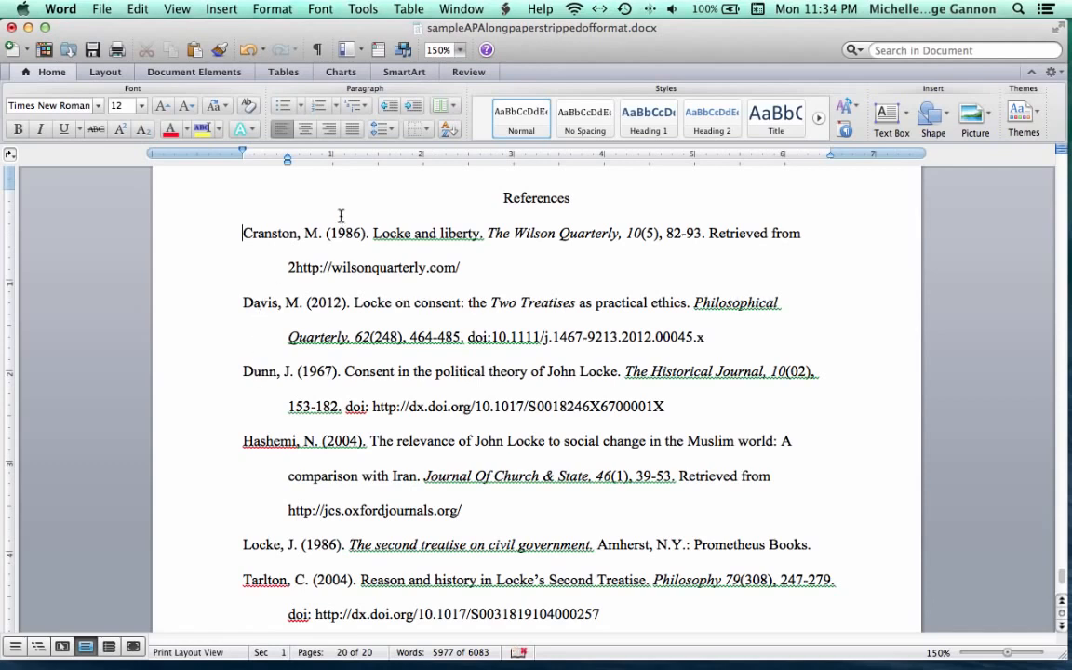
left_click(307, 233)
left_click_drag(375, 232, 441, 232)
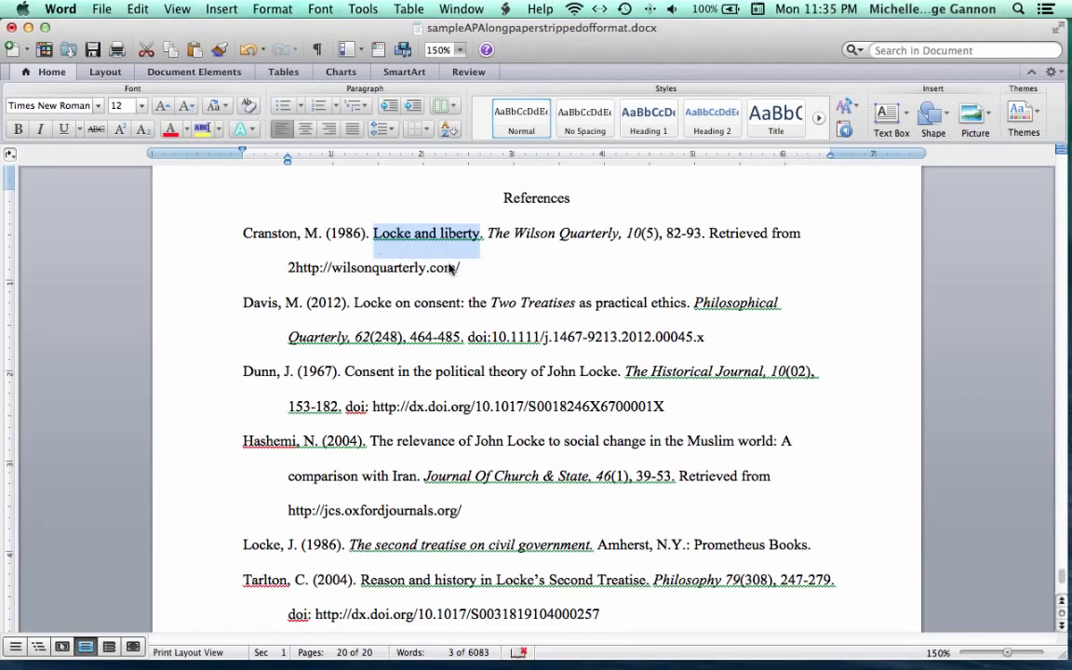
left_click_drag(486, 232, 609, 232)
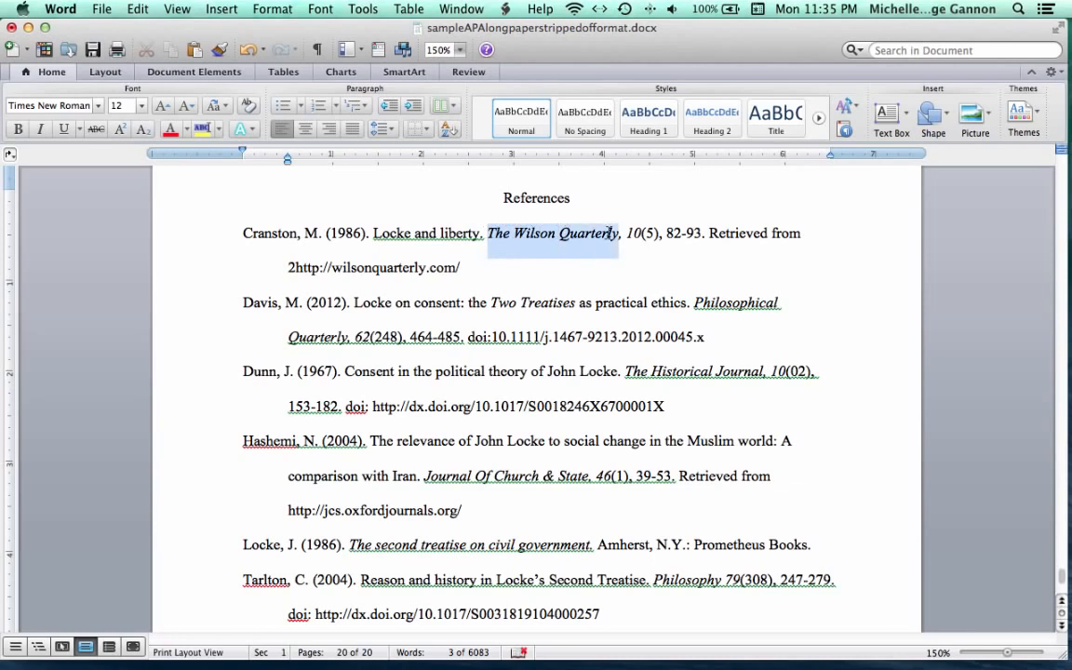
left_click(631, 250)
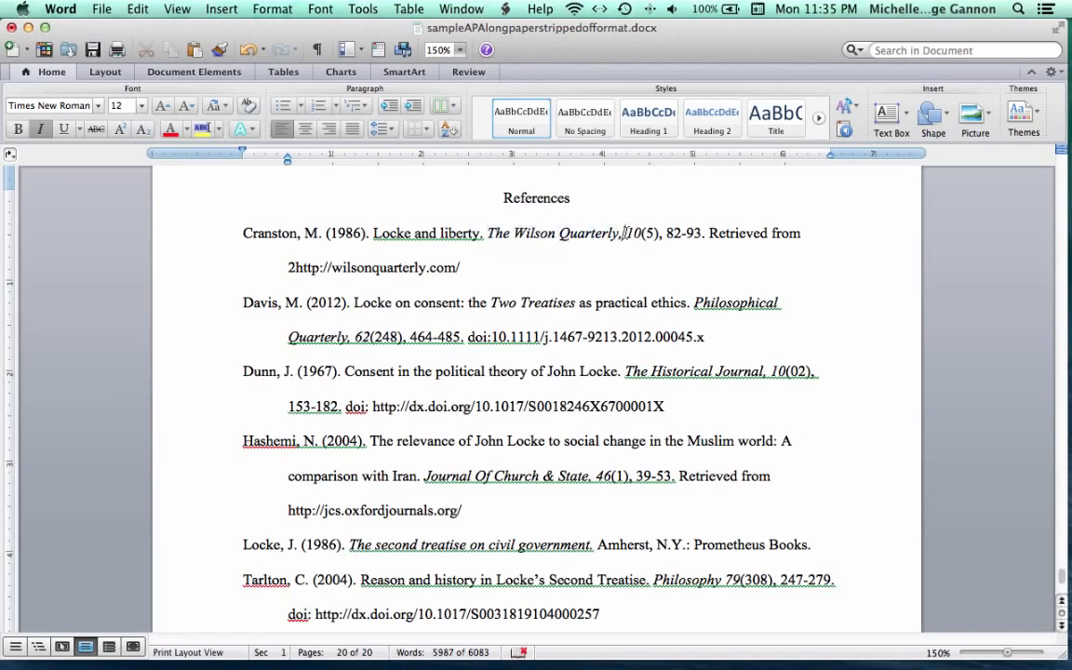
double_click(626, 233)
left_click_drag(633, 235, 637, 233)
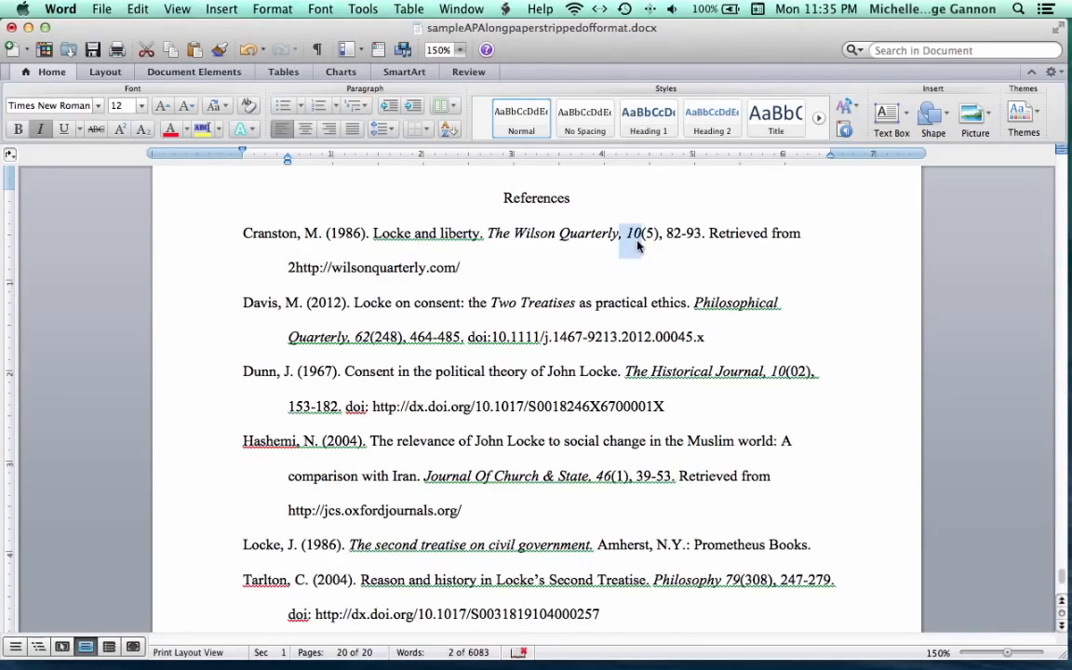
left_click(643, 234)
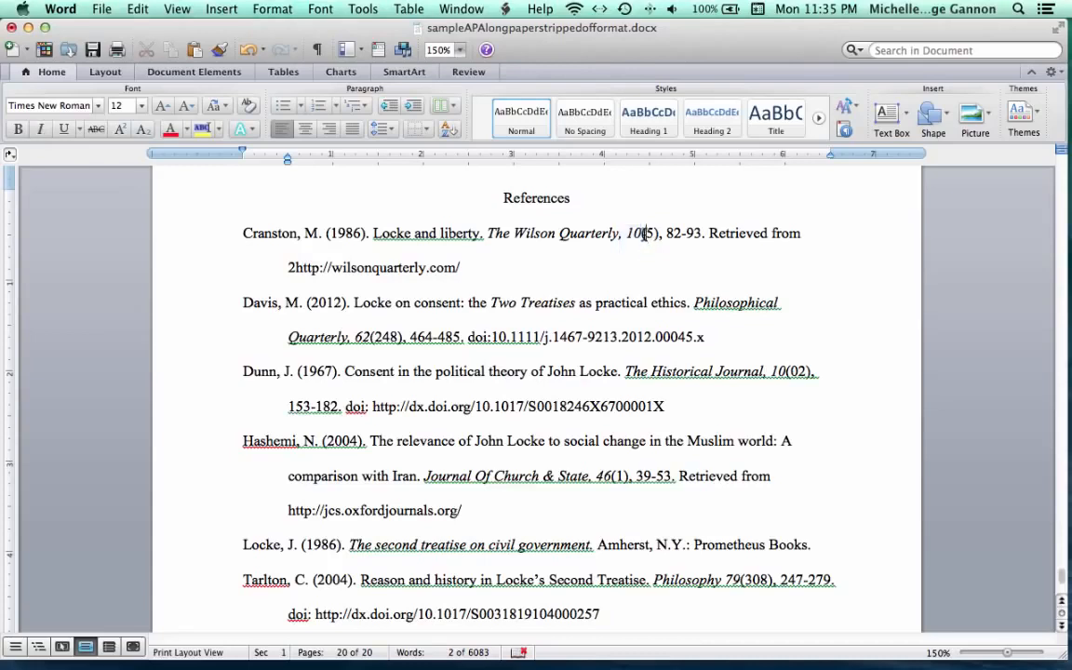
mouse_move(646, 234)
left_mouse_down()
mouse_move(656, 234)
mouse_move(642, 233)
left_mouse_up()
left_click(657, 233)
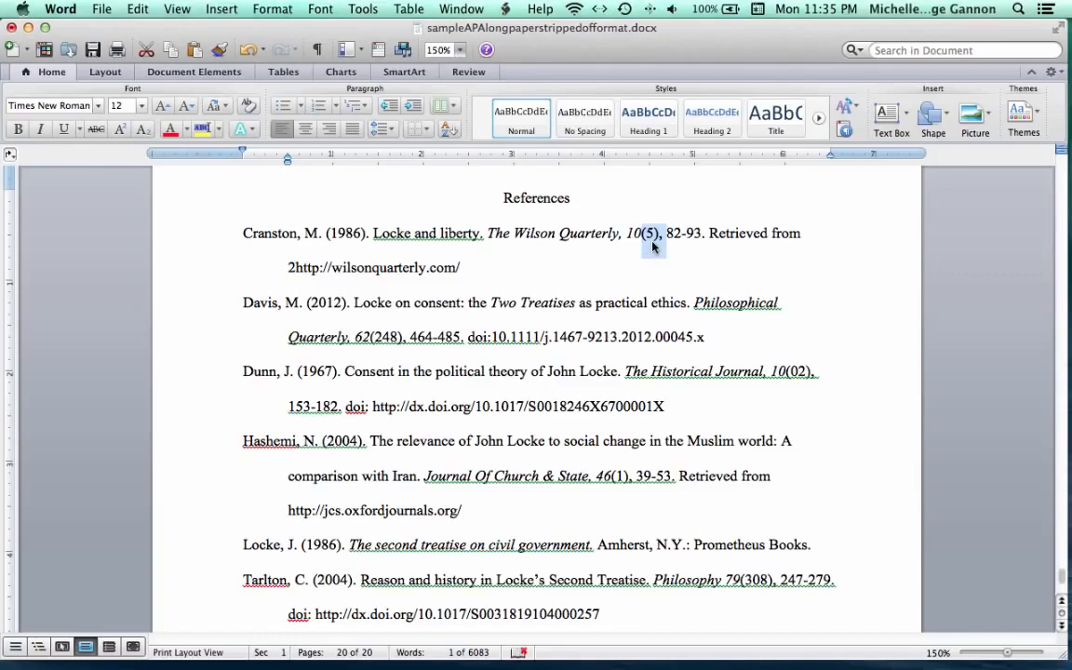
left_click(595, 248)
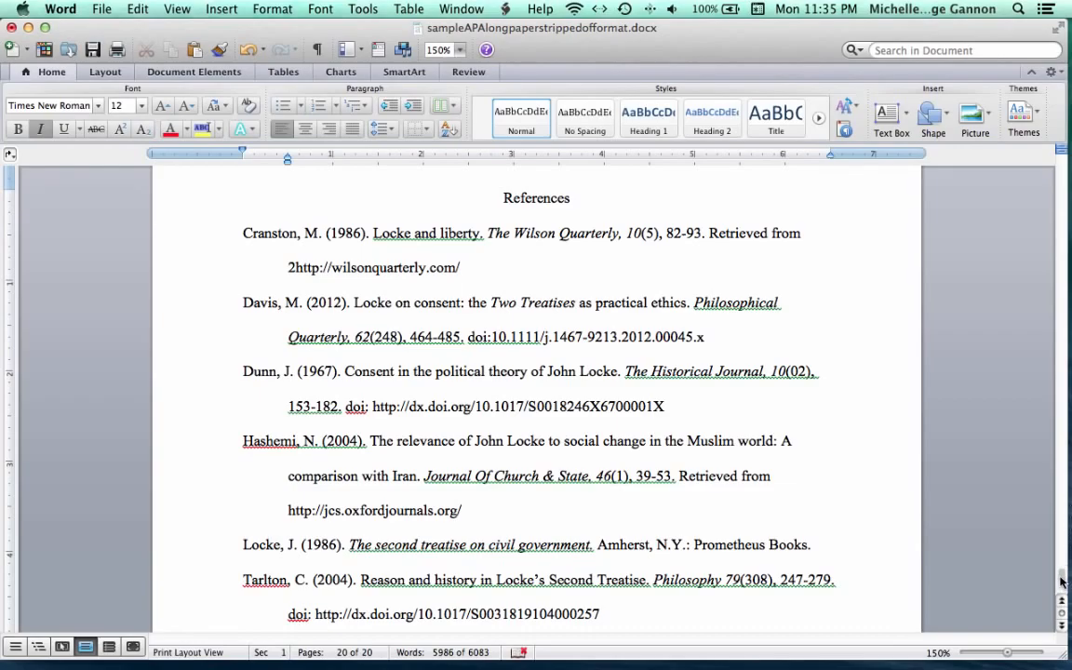
left_click_drag(1061, 577, 911, 140)
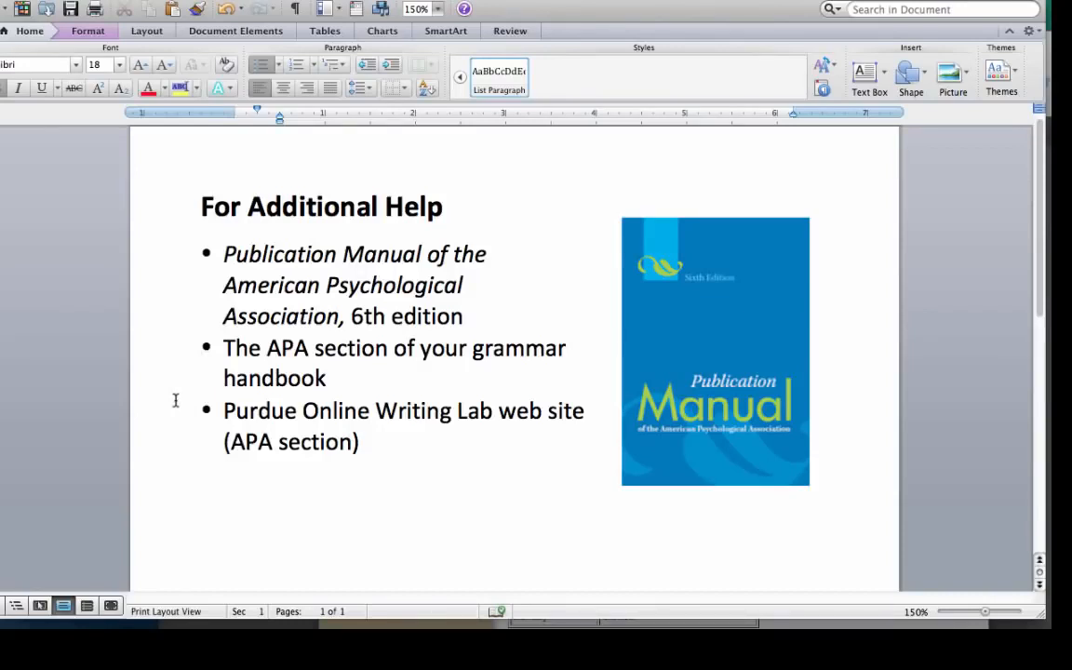
scroll(175, 400, "down", 10)
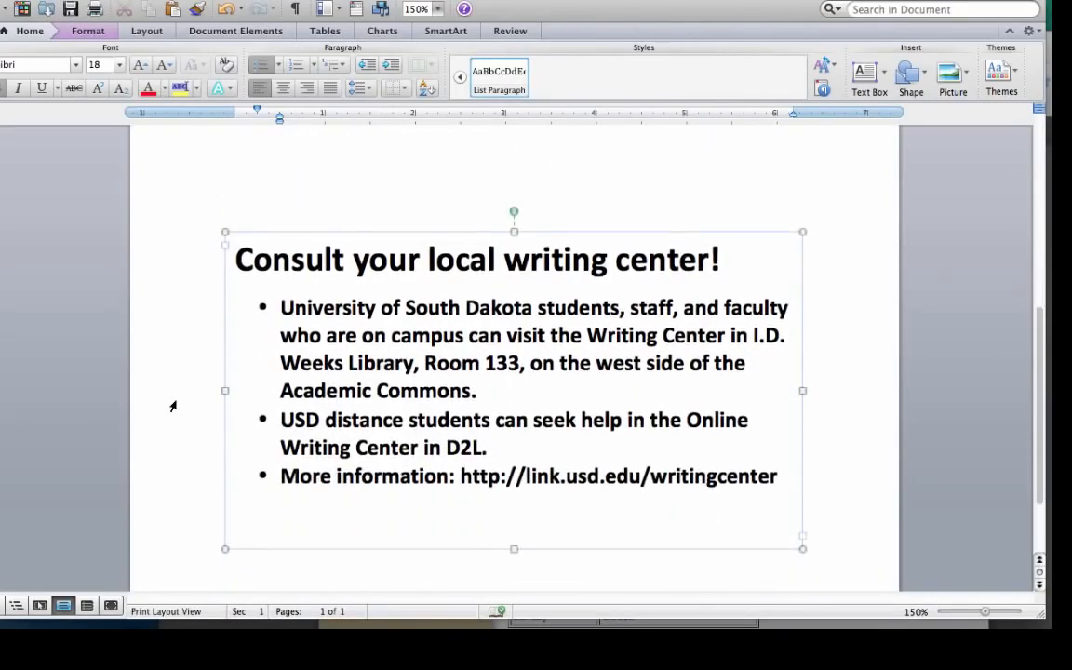